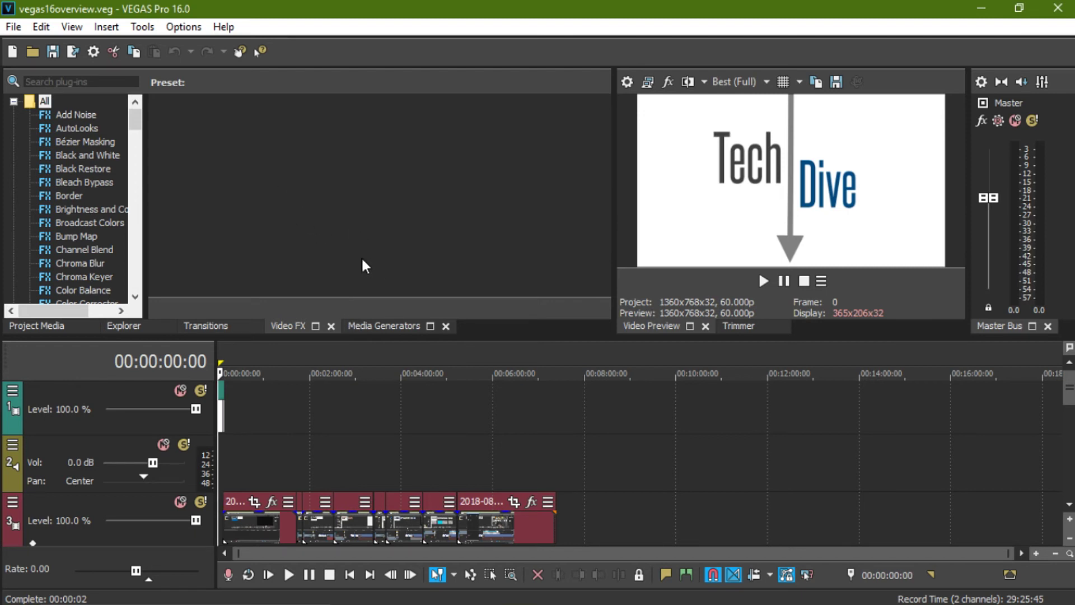
# Step: Create a new project with the HD 1080-60i (1920x1080, 29.970 fps) template, reviewing its audio, ruler, summary and audio CD settings
pyautogui.click(16, 28)
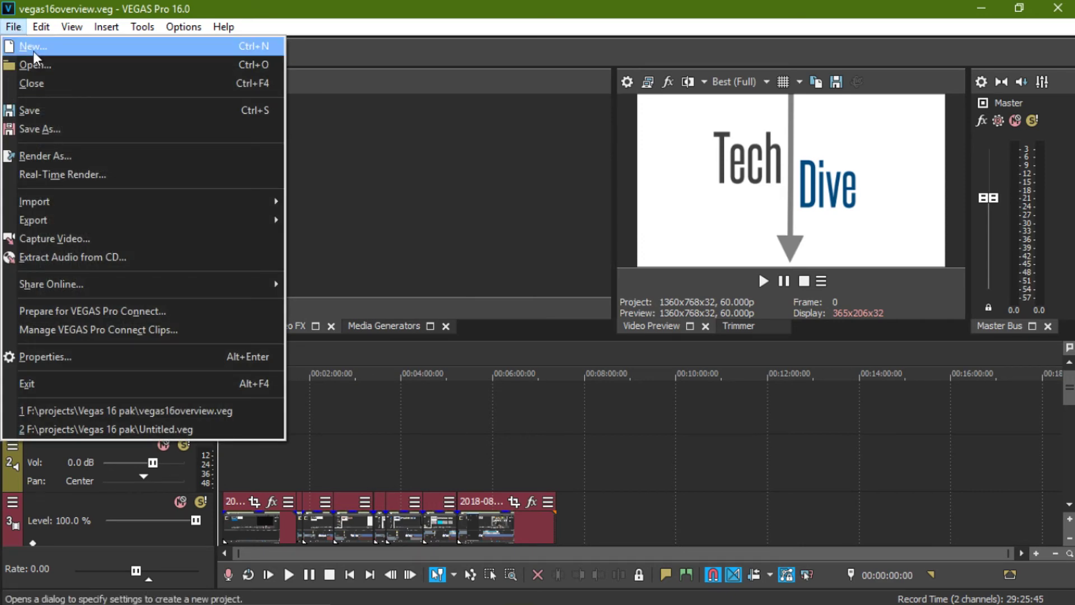
pyautogui.click(34, 49)
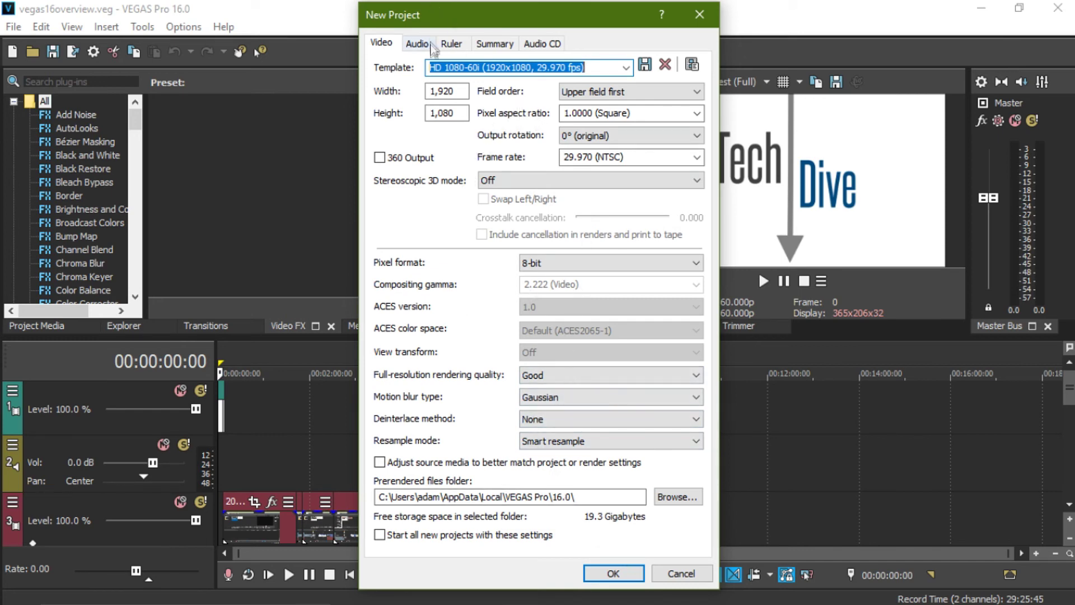
pyautogui.click(425, 50)
pyautogui.click(458, 49)
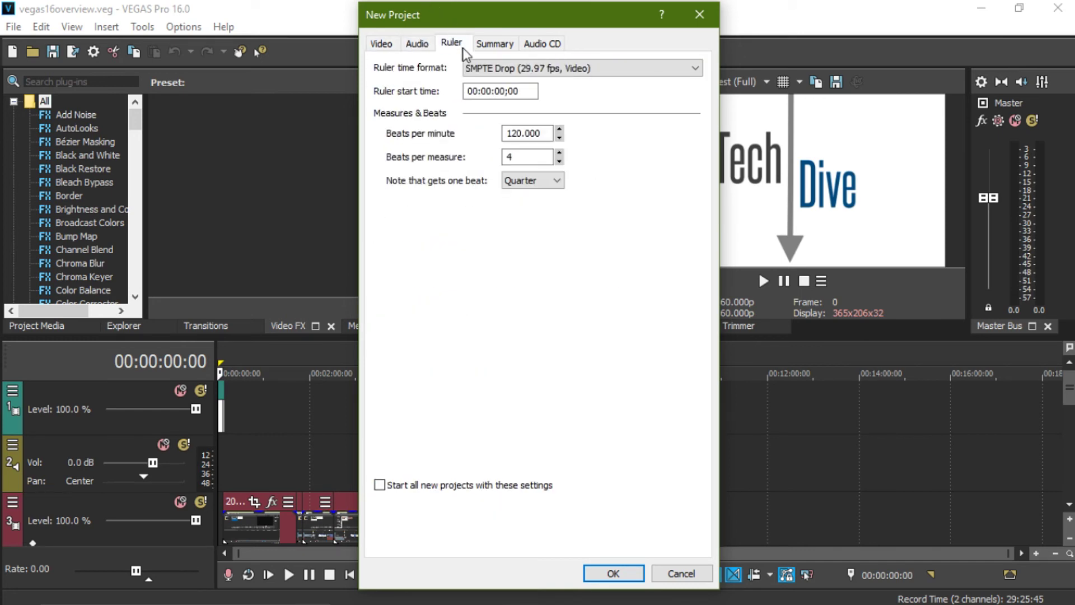
pyautogui.click(491, 48)
pyautogui.click(545, 48)
pyautogui.click(494, 45)
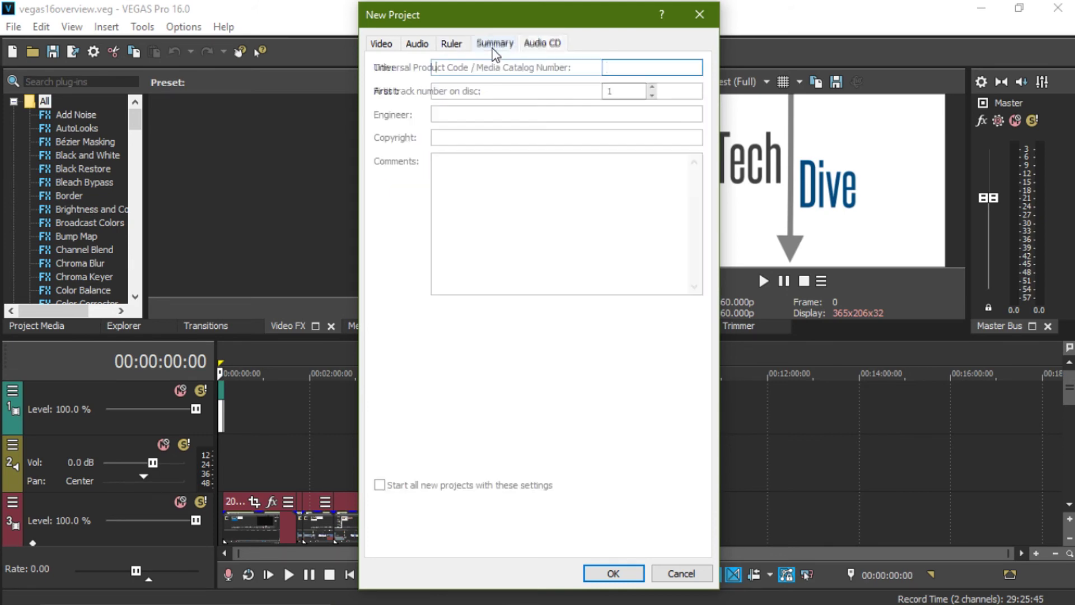
pyautogui.click(450, 46)
pyautogui.click(431, 45)
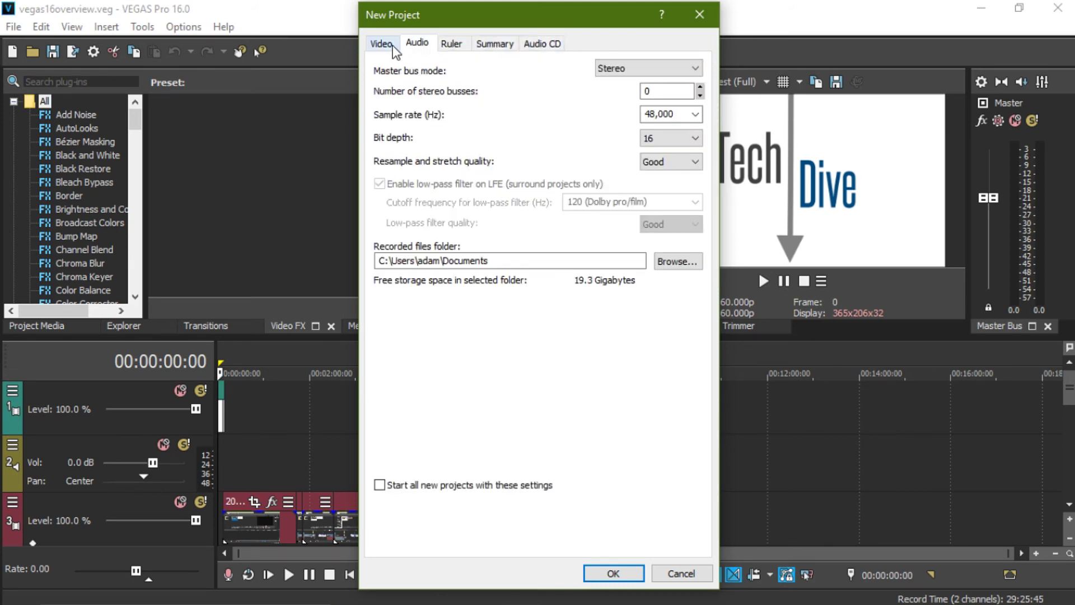
pyautogui.click(395, 47)
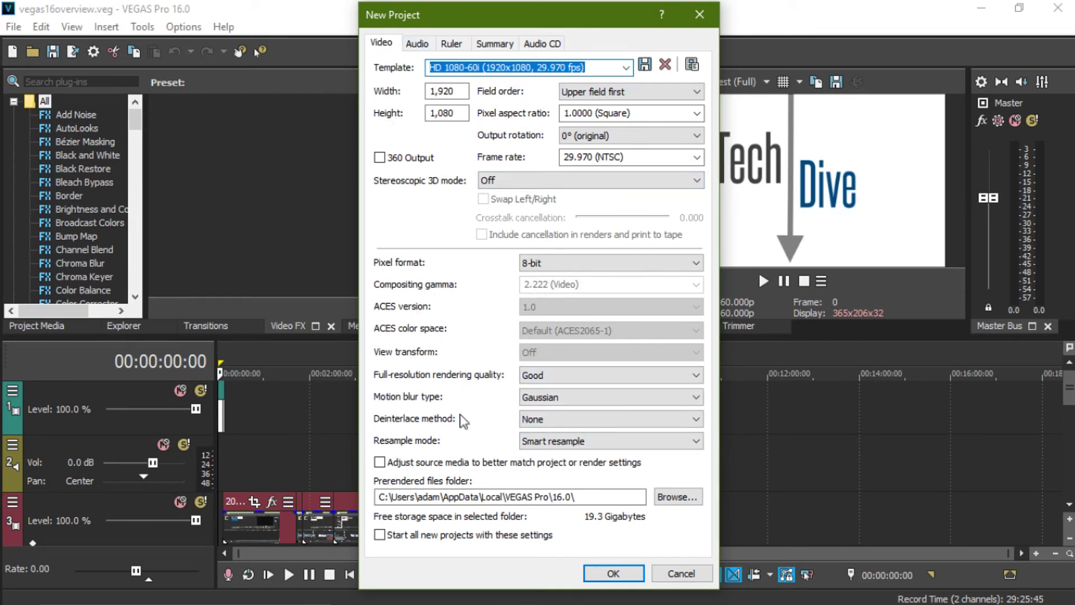
pyautogui.click(612, 573)
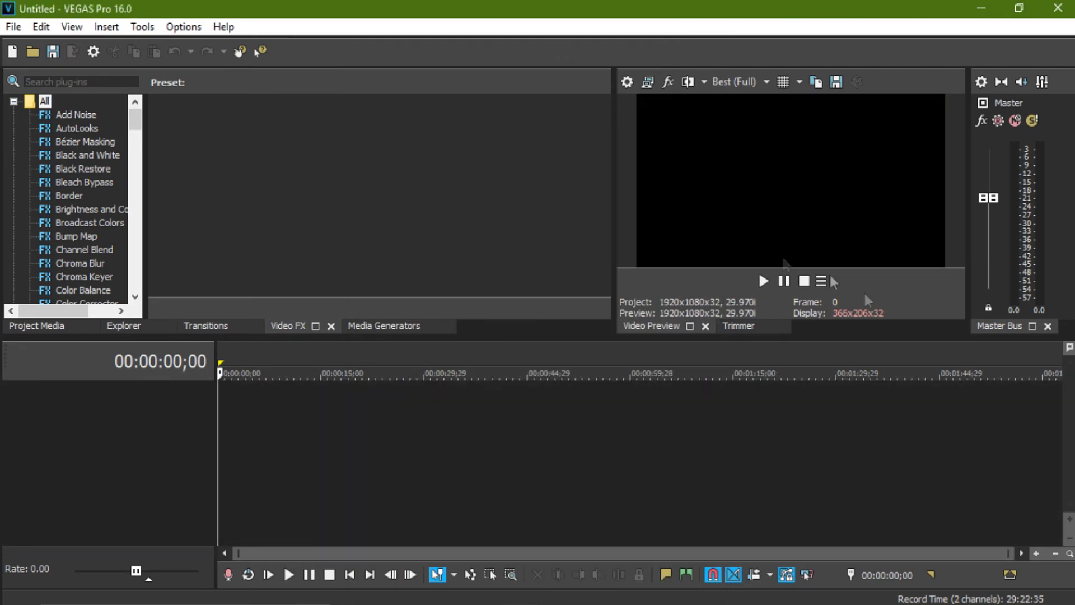
# Step: Show the project media and look over the video files in the oreview folder in File Explorer
pyautogui.click(68, 327)
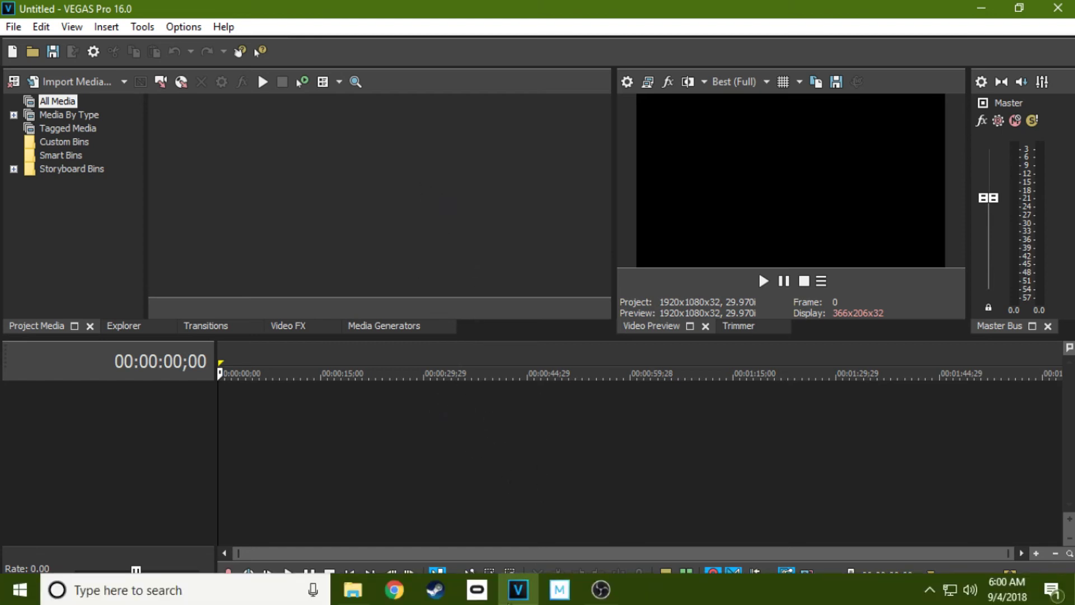
pyautogui.click(353, 589)
pyautogui.moveTo(497, 200); pyautogui.dragTo(737, 182)
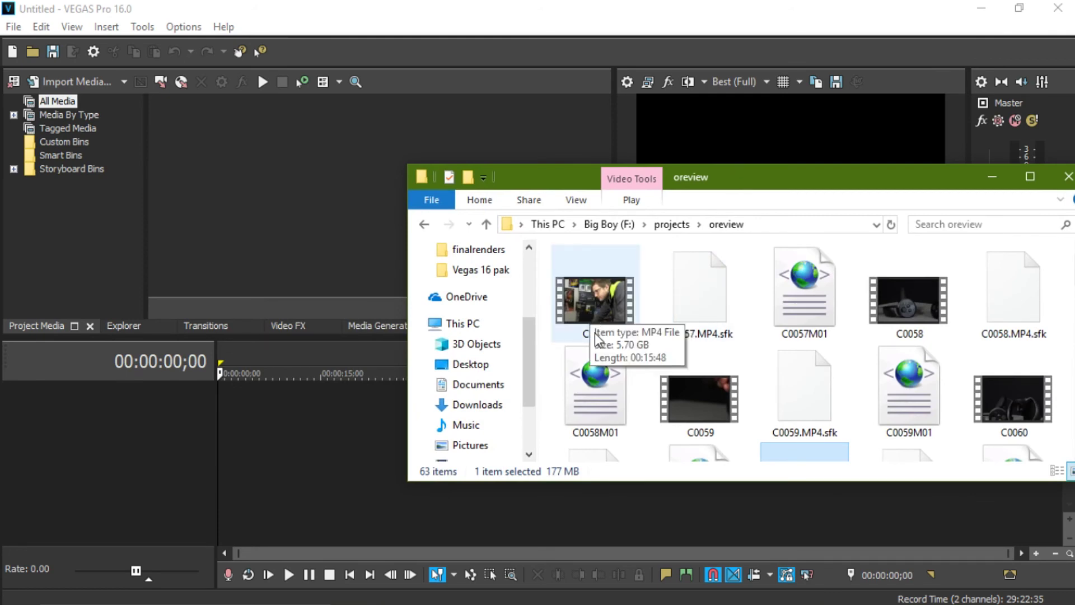
pyautogui.moveTo(713, 186); pyautogui.dragTo(652, 186)
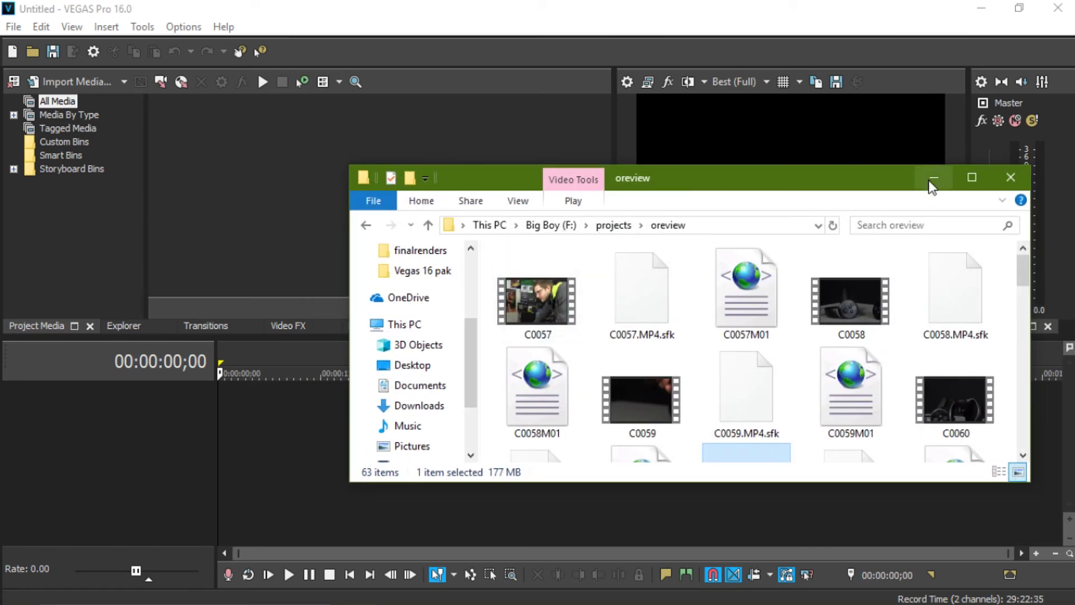
pyautogui.click(932, 178)
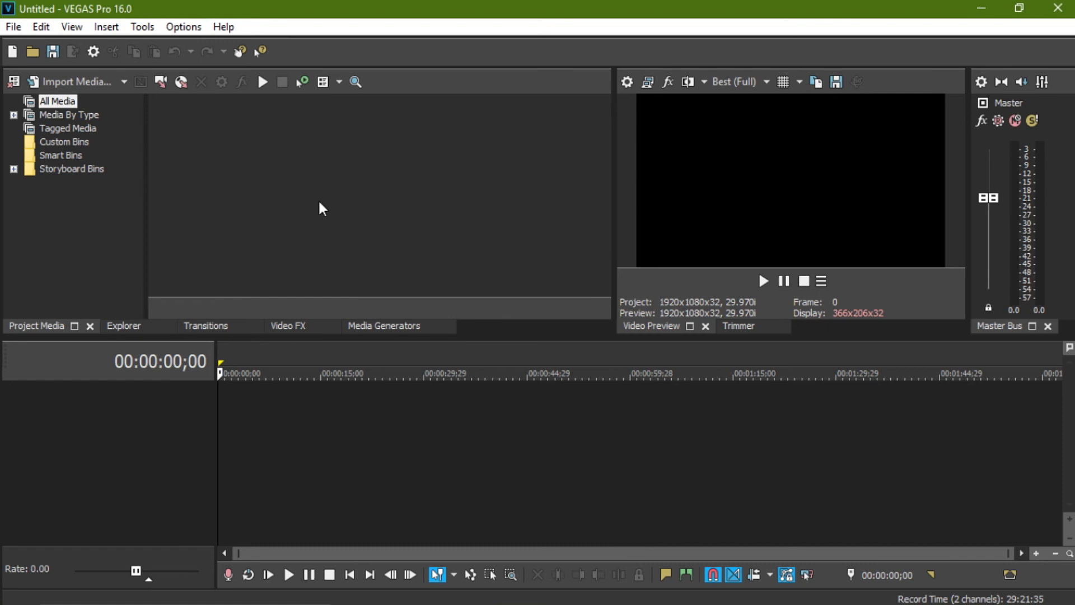
# Step: View the Documents library in the built-in file browser and return to the project media
pyautogui.click(126, 325)
pyautogui.click(84, 195)
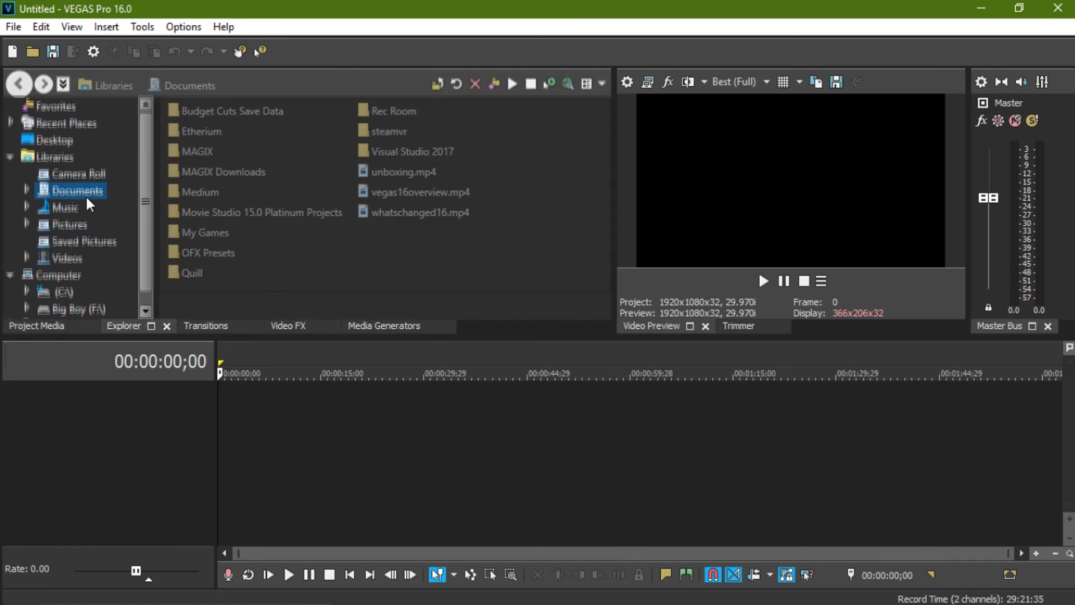
pyautogui.click(28, 323)
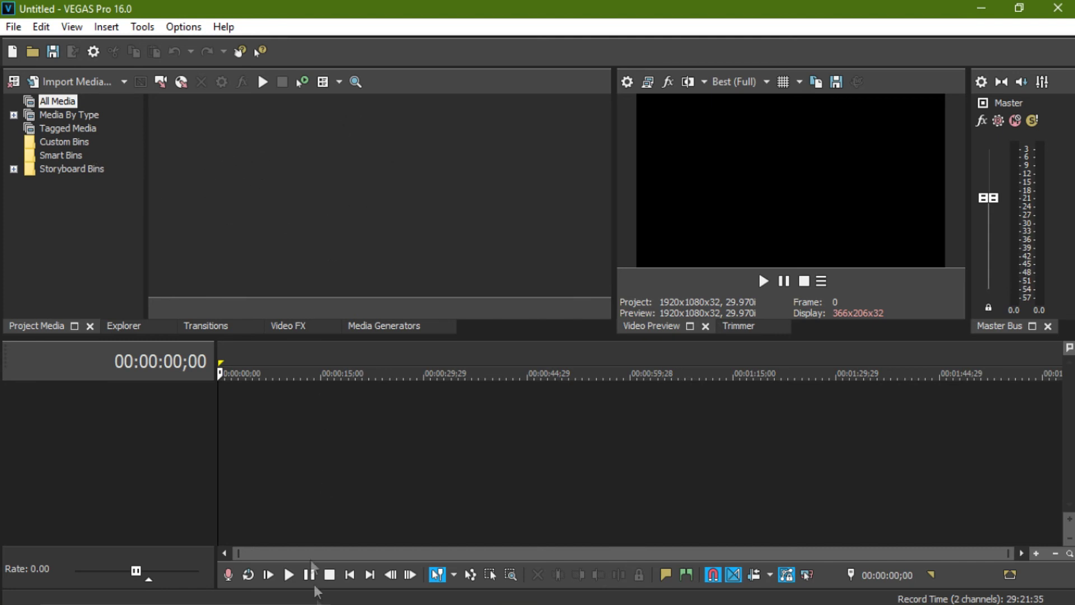
# Step: Import the videos C0057, C0059 and C0061 from the oreview folder in File Explorer into the project media
pyautogui.click(364, 595)
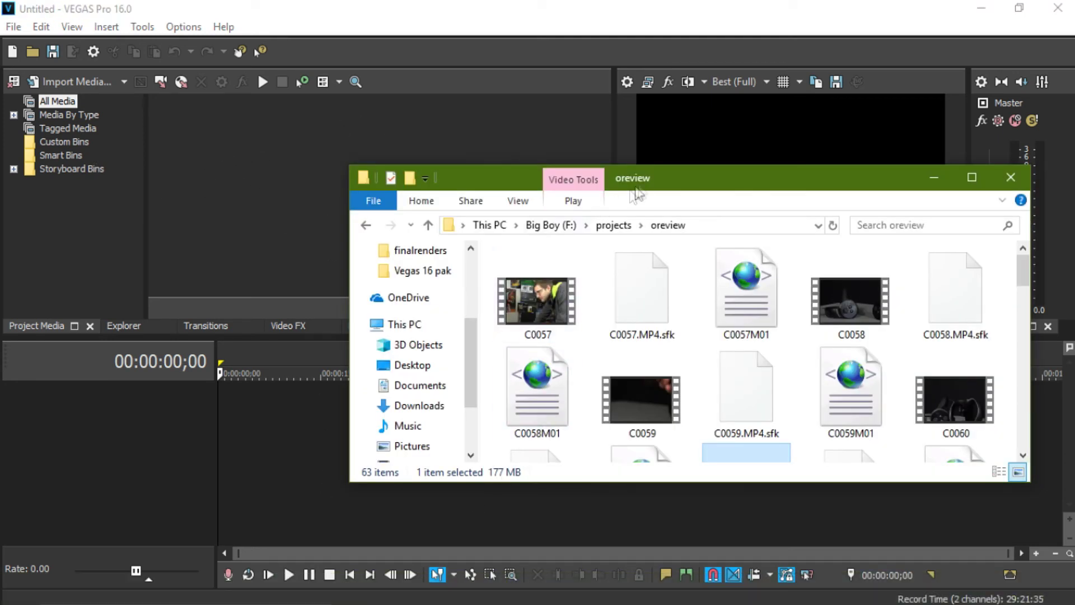
pyautogui.moveTo(659, 181); pyautogui.dragTo(694, 158)
pyautogui.click(591, 294)
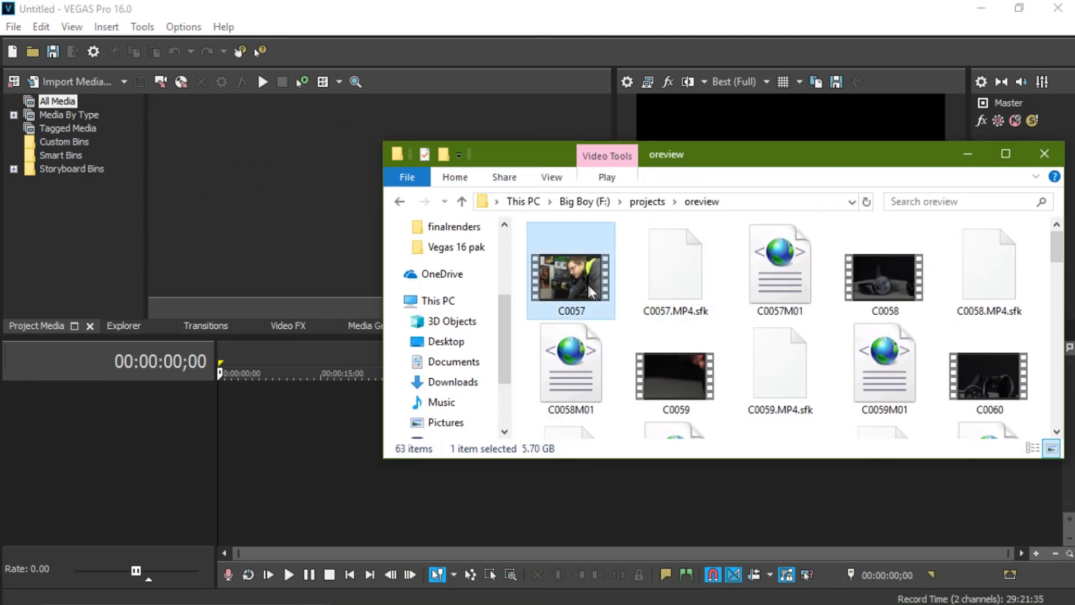
pyautogui.keyDown('ctrl'); pyautogui.click(664, 397); pyautogui.keyUp('ctrl')
pyautogui.moveTo(1057, 249); pyautogui.dragTo(1056, 275)
pyautogui.keyDown('ctrl'); pyautogui.click(780, 364); pyautogui.keyUp('ctrl')
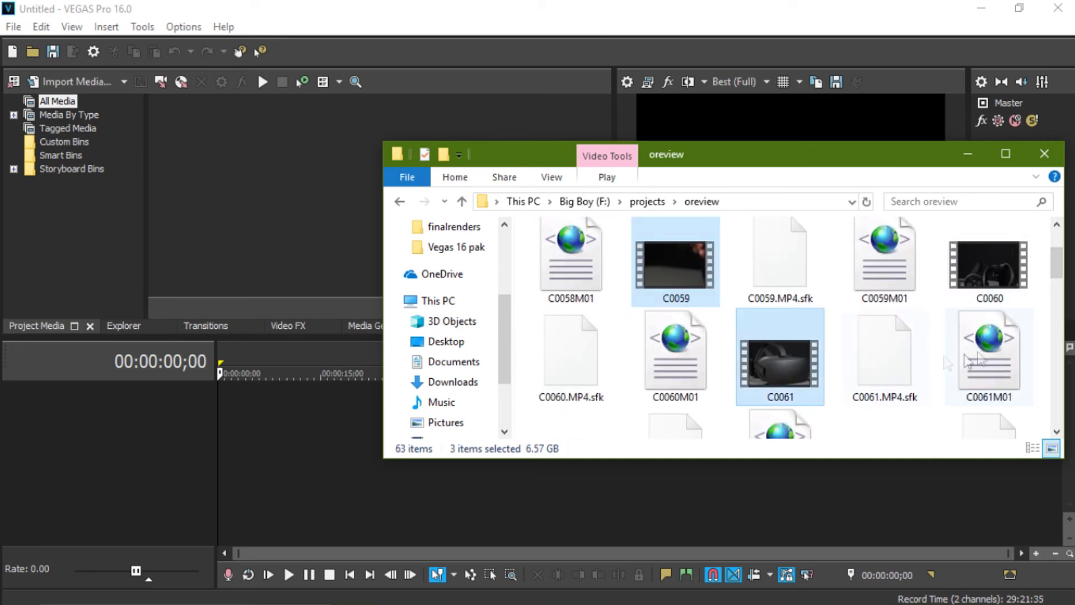
pyautogui.moveTo(1057, 273); pyautogui.dragTo(1056, 254)
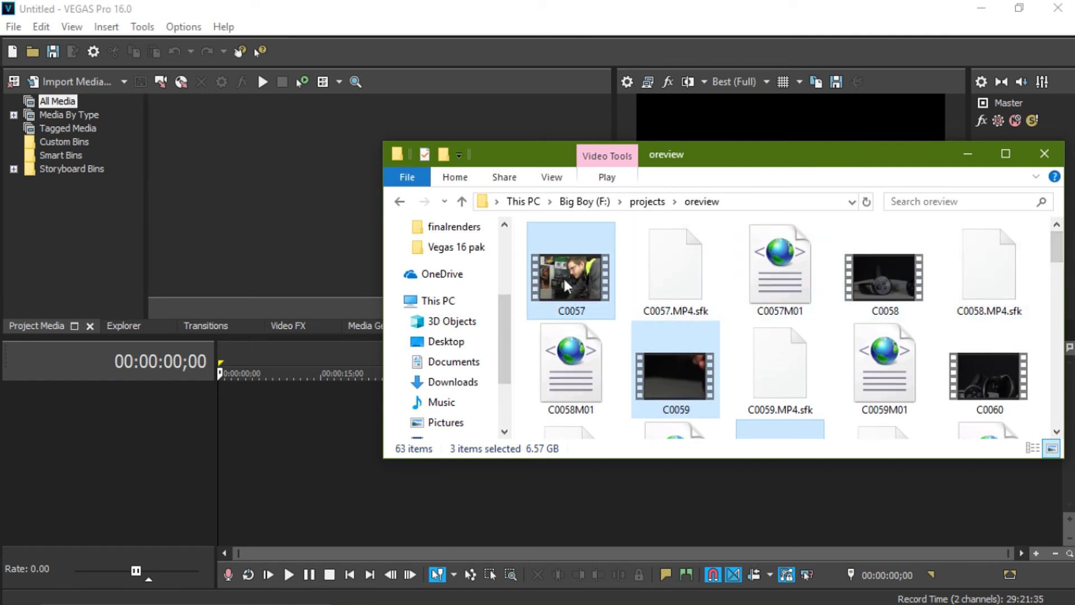
pyautogui.moveTo(560, 284); pyautogui.dragTo(280, 237)
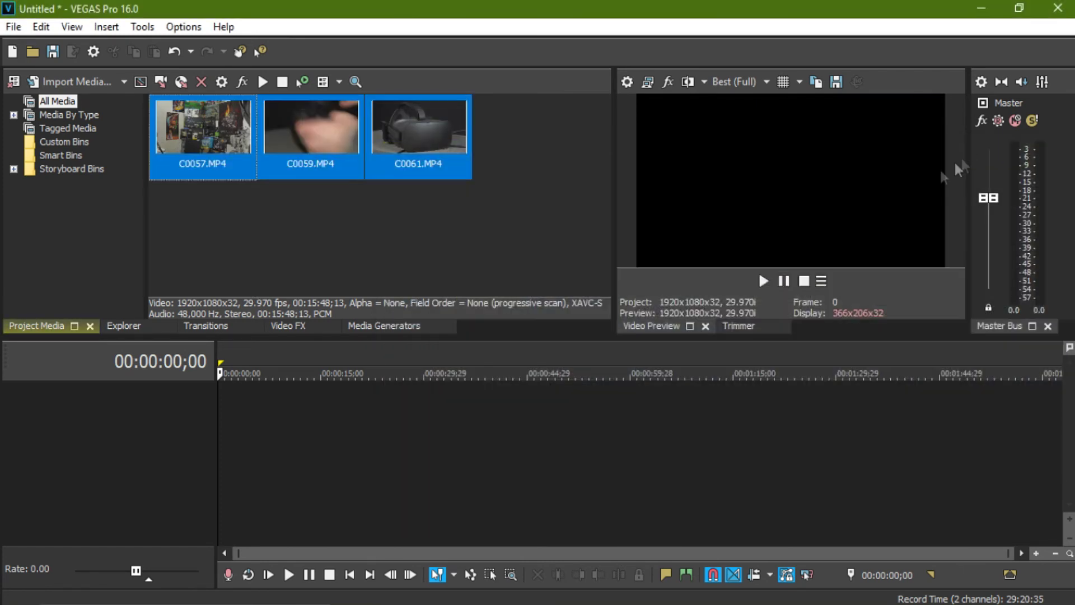
pyautogui.click(968, 153)
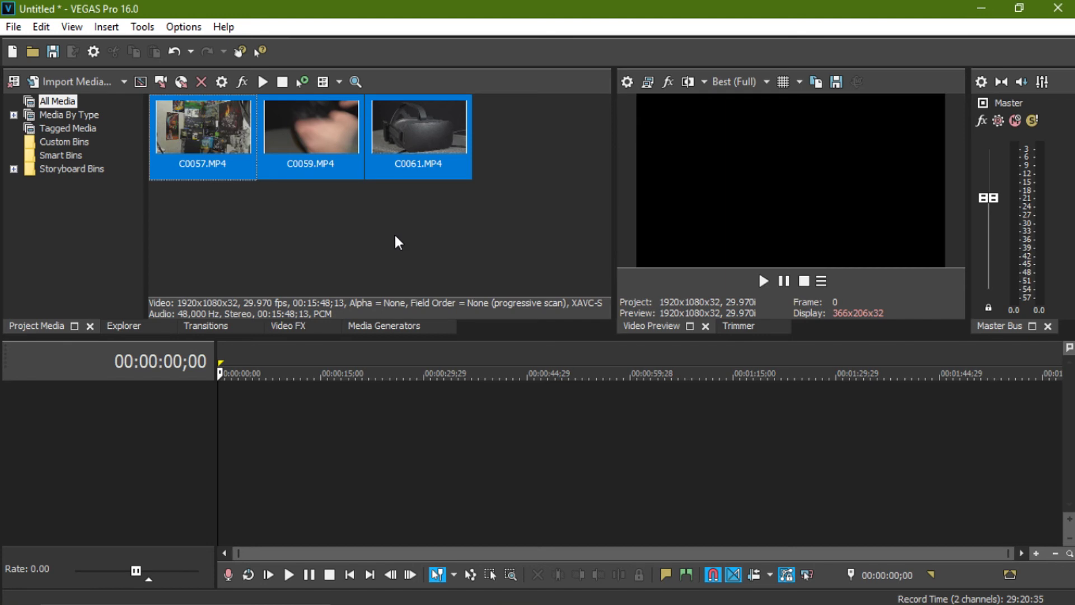
# Step: Add the three imported clips to the timeline start, matching project video settings to the media and always basing them on first-added video
pyautogui.moveTo(227, 174); pyautogui.dragTo(218, 446)
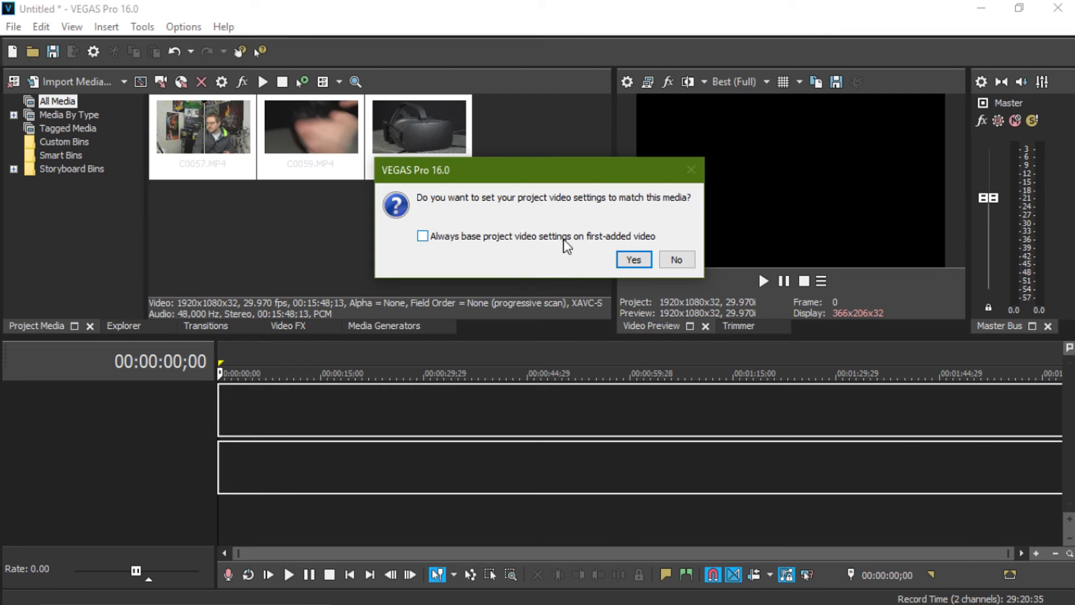
pyautogui.moveTo(540, 165); pyautogui.dragTo(522, 183)
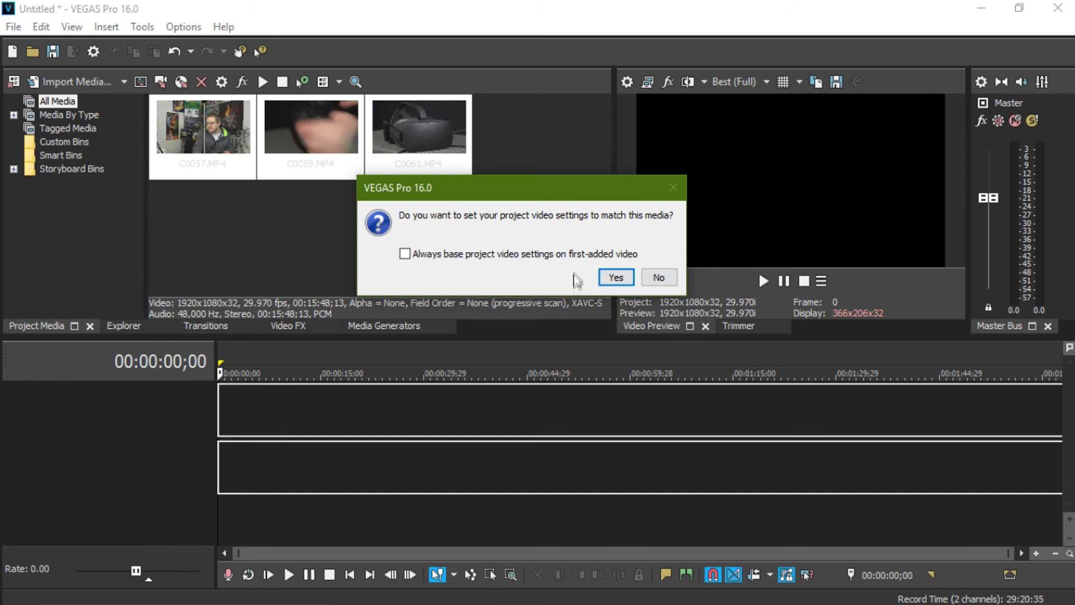
pyautogui.click(406, 254)
pyautogui.click(617, 279)
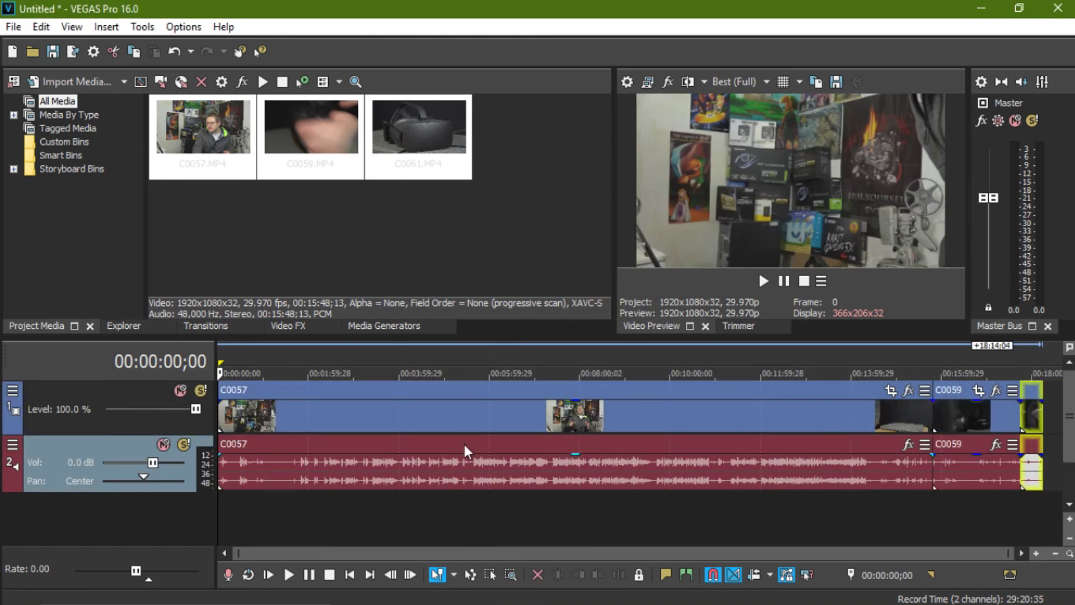
# Step: Preview each of the three clips on the video track
pyautogui.click(896, 429)
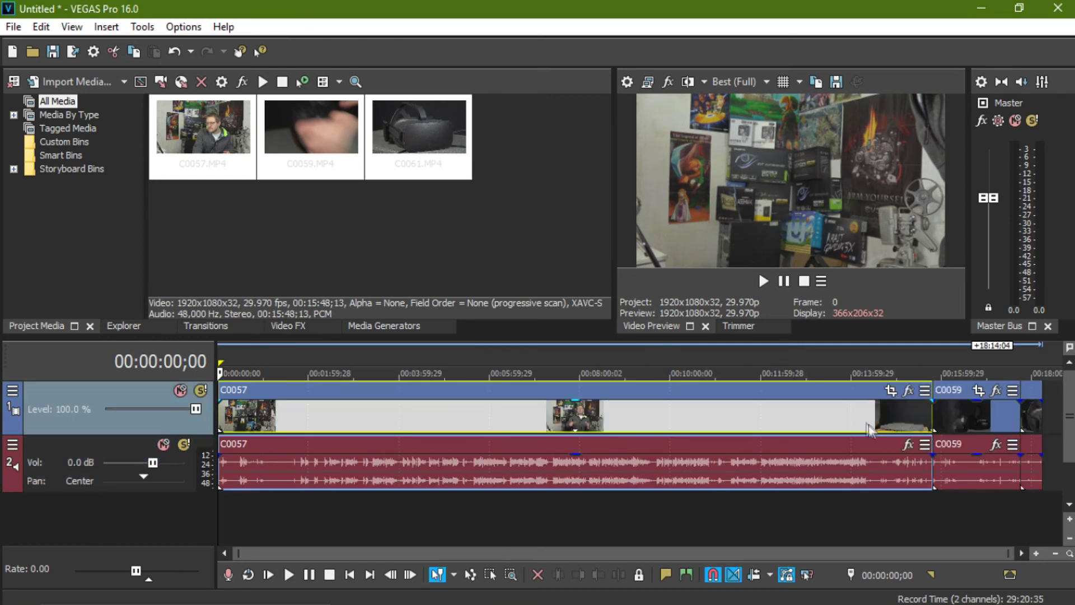
pyautogui.click(943, 414)
pyautogui.click(1033, 413)
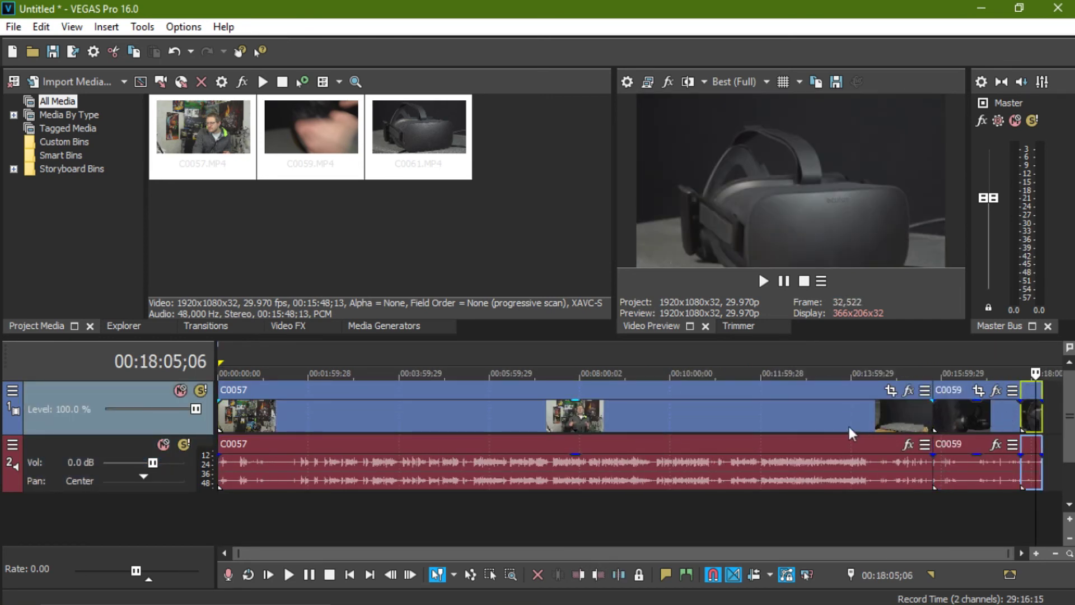
pyautogui.click(970, 411)
pyautogui.click(896, 412)
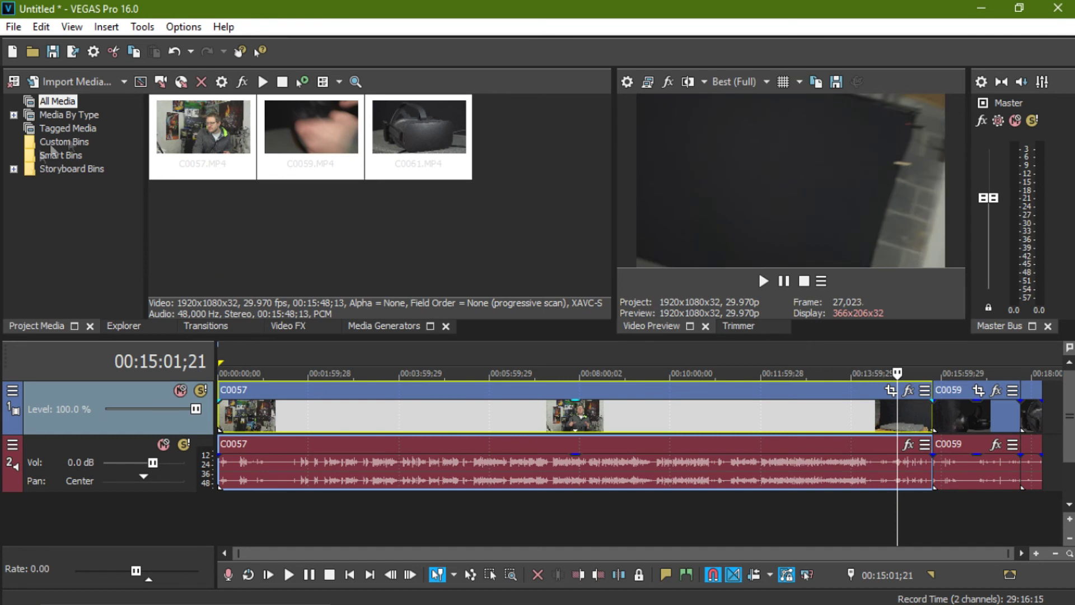
# Step: Look through the three source clips in the project media
pyautogui.click(203, 130)
pyautogui.click(324, 140)
pyautogui.click(419, 129)
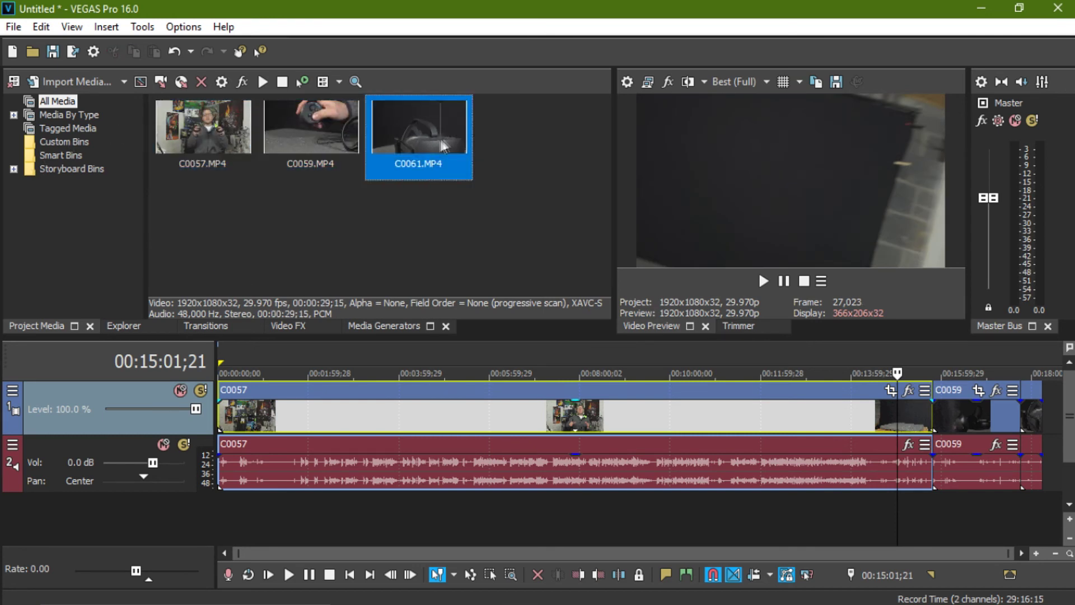
pyautogui.click(305, 128)
pyautogui.click(216, 134)
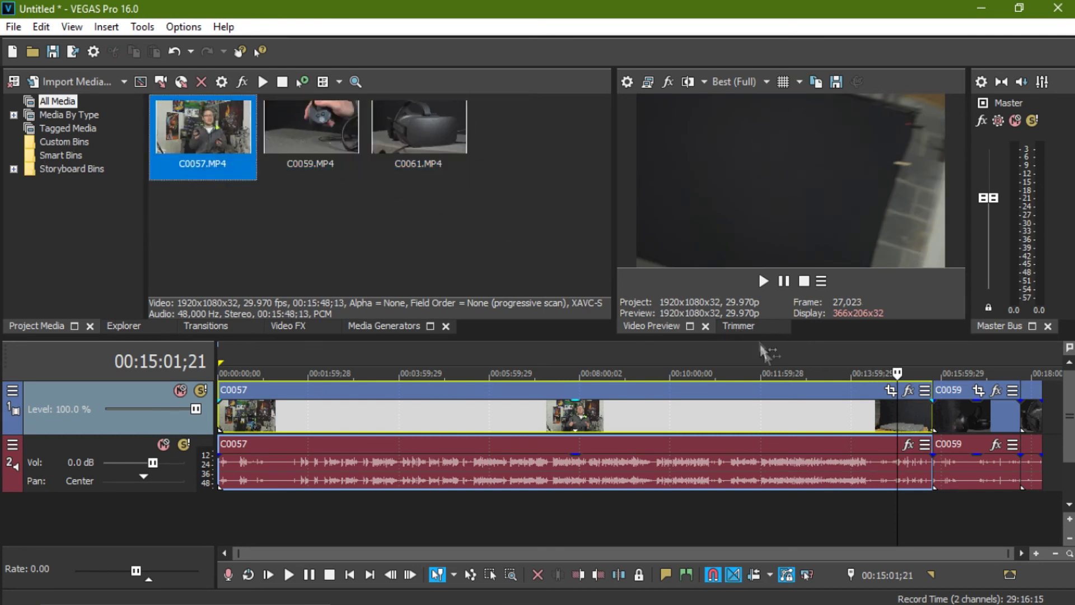
# Step: Preview several points of the C0059 clip on the timeline and delete the clip
pyautogui.click(951, 409)
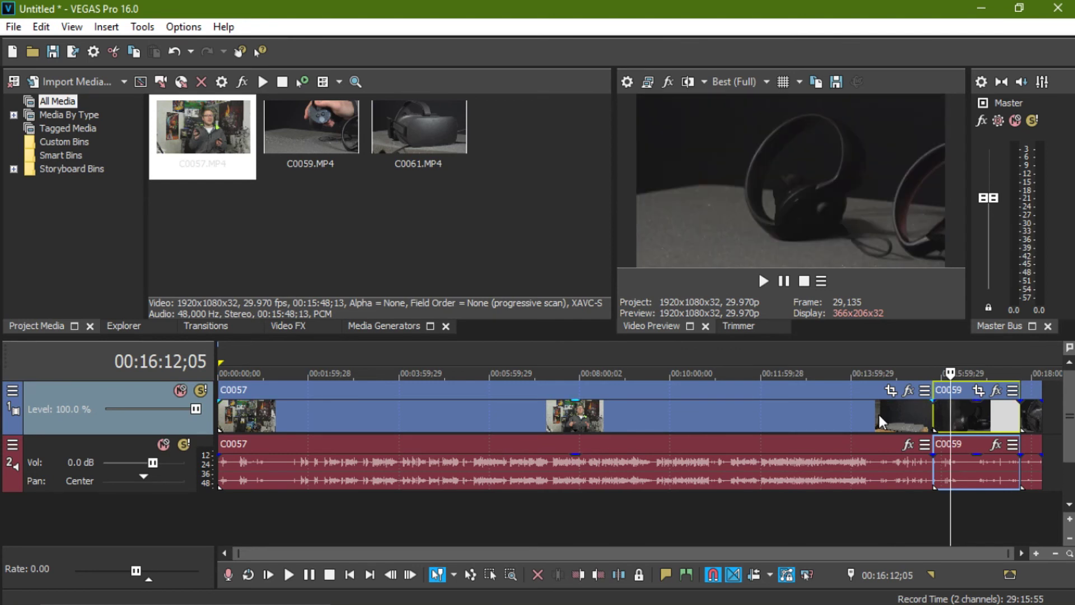
pyautogui.click(972, 418)
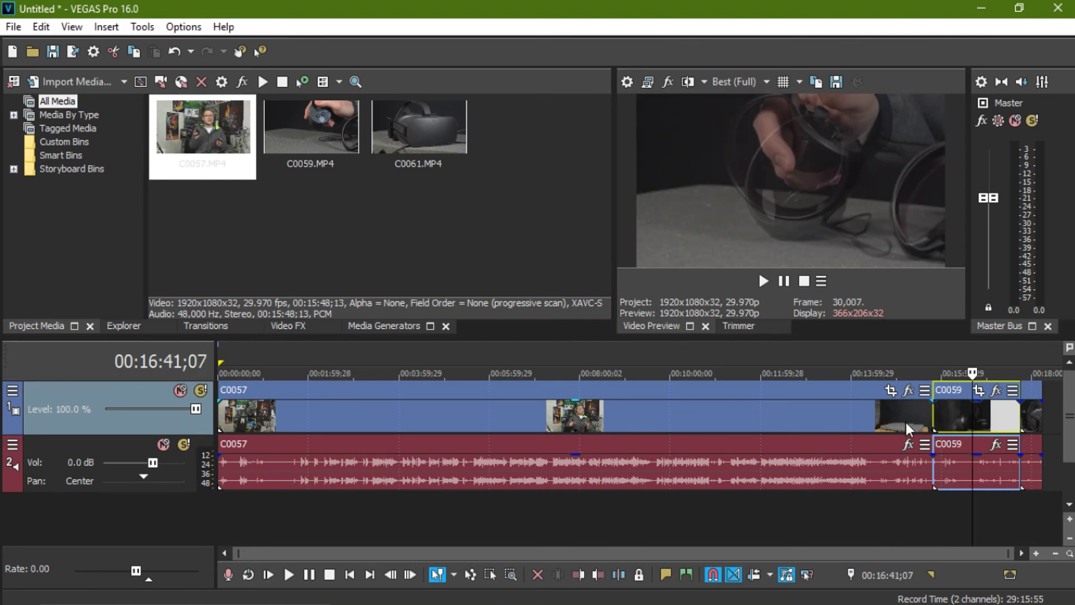
pyautogui.click(1000, 415)
pyautogui.click(968, 414)
pyautogui.click(1003, 416)
pyautogui.click(960, 415)
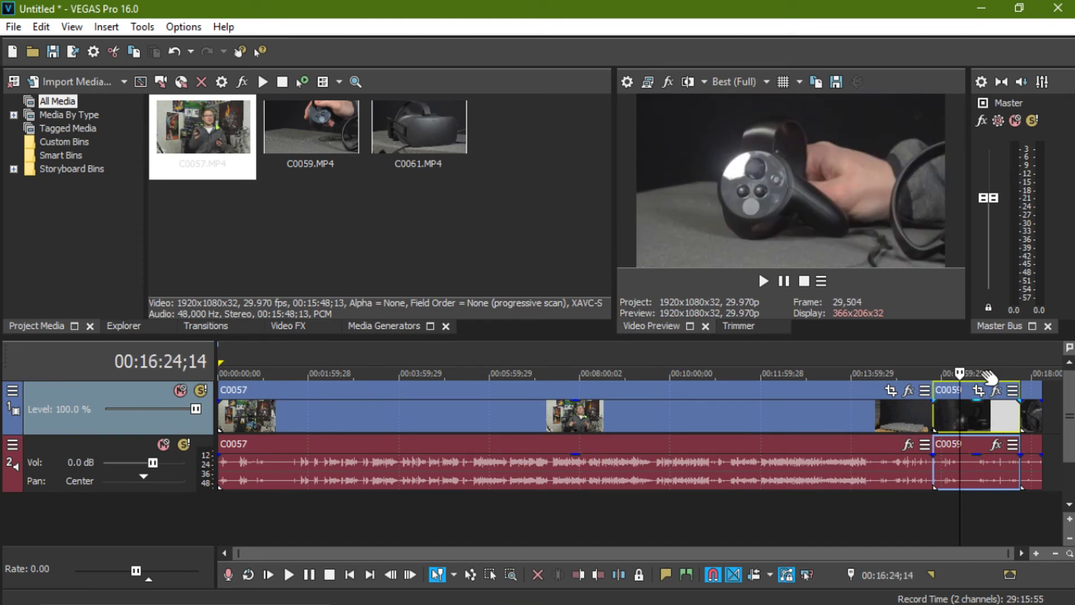
pyautogui.press('Delete')
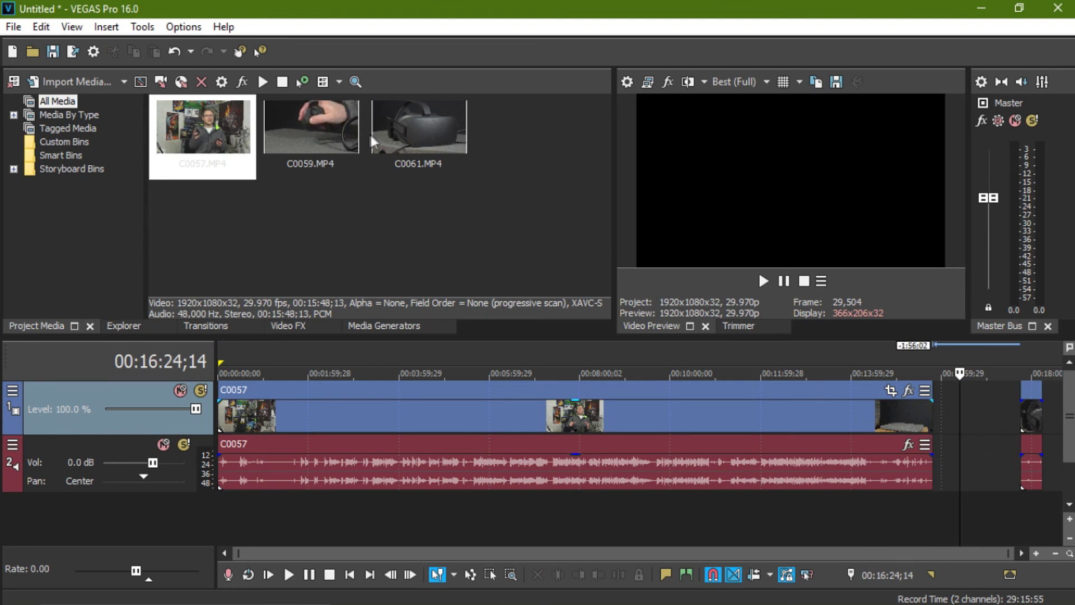
# Step: Place C0059 from the project media back into the timeline gap and delete it again
pyautogui.click(436, 132)
pyautogui.moveTo(315, 130); pyautogui.dragTo(945, 412)
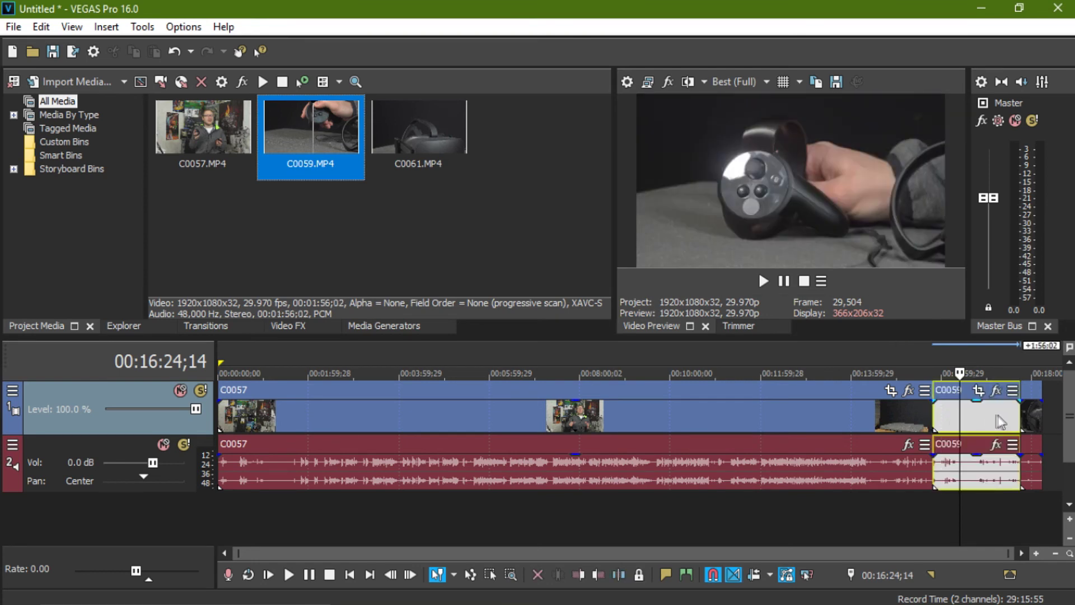
pyautogui.click(986, 418)
pyautogui.press('Delete')
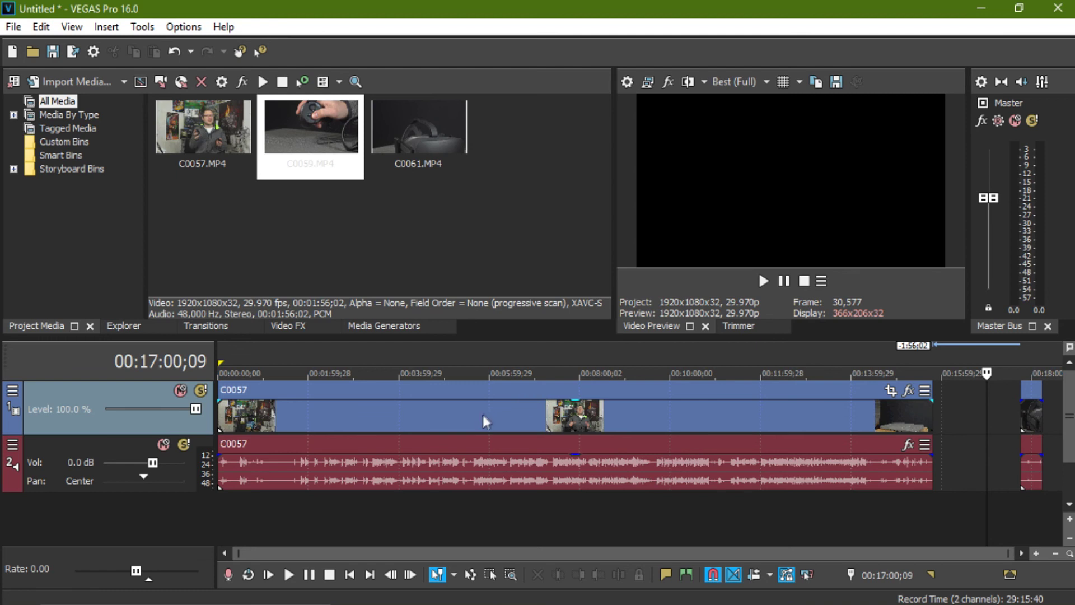
# Step: Delete the remaining C0061 and C0057 clips from the timeline
pyautogui.click(1032, 423)
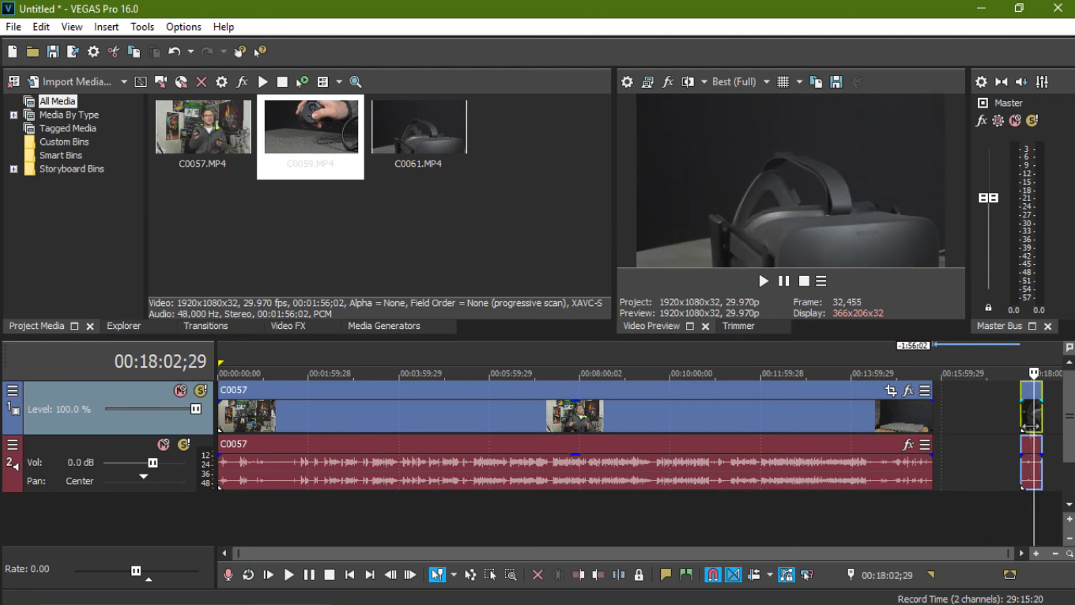
pyautogui.press('Delete')
pyautogui.click(649, 425)
pyautogui.press('Delete')
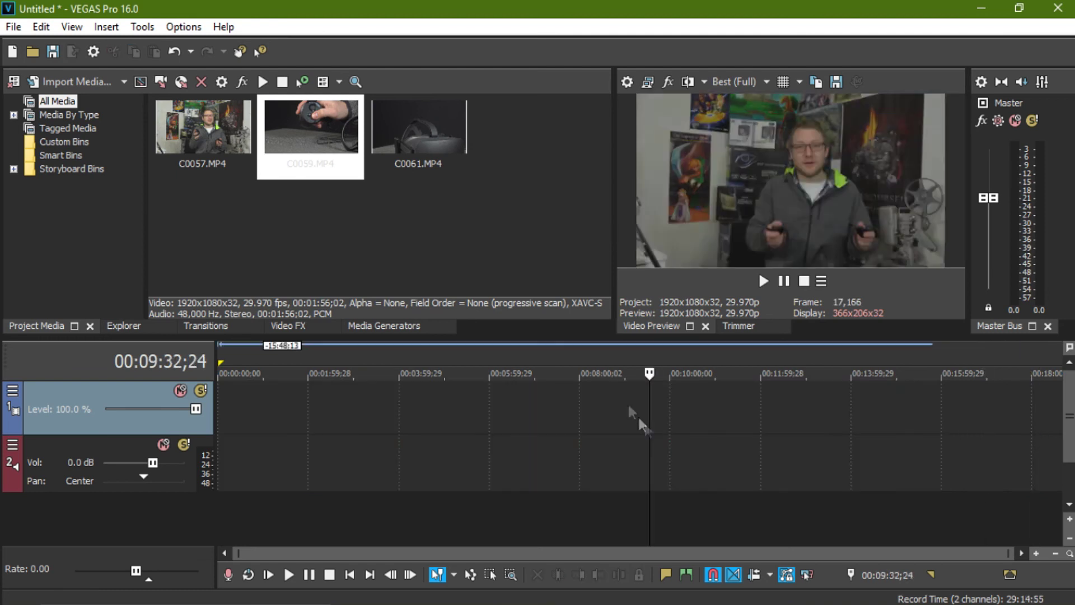
# Step: Place C0059 on the timeline just before the four-minute mark and insert a new video track above it
pyautogui.moveTo(280, 135); pyautogui.dragTo(401, 442)
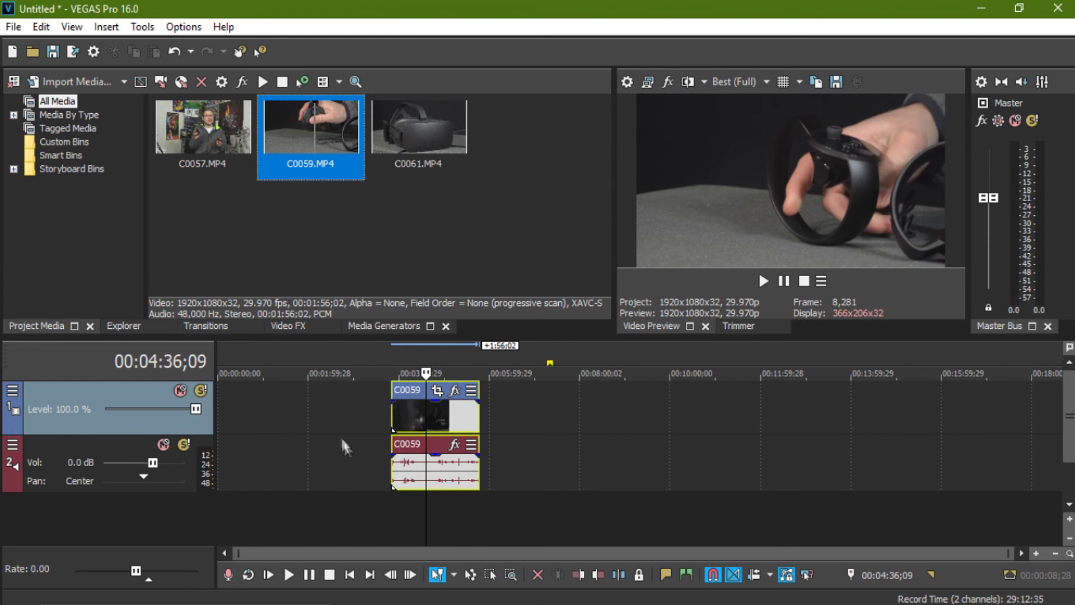
pyautogui.rightClick(348, 408)
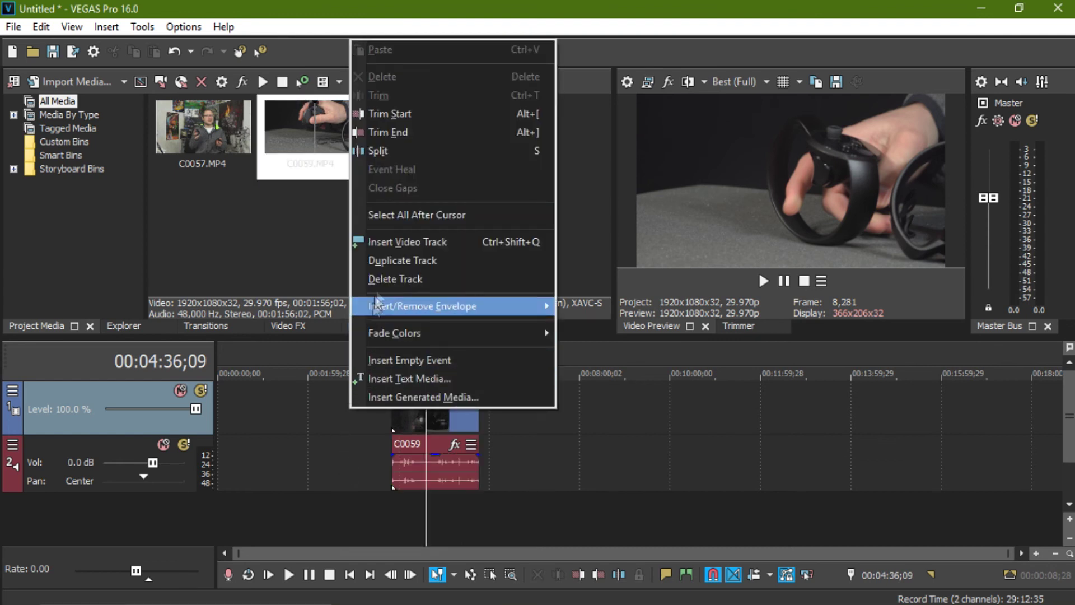
pyautogui.click(391, 242)
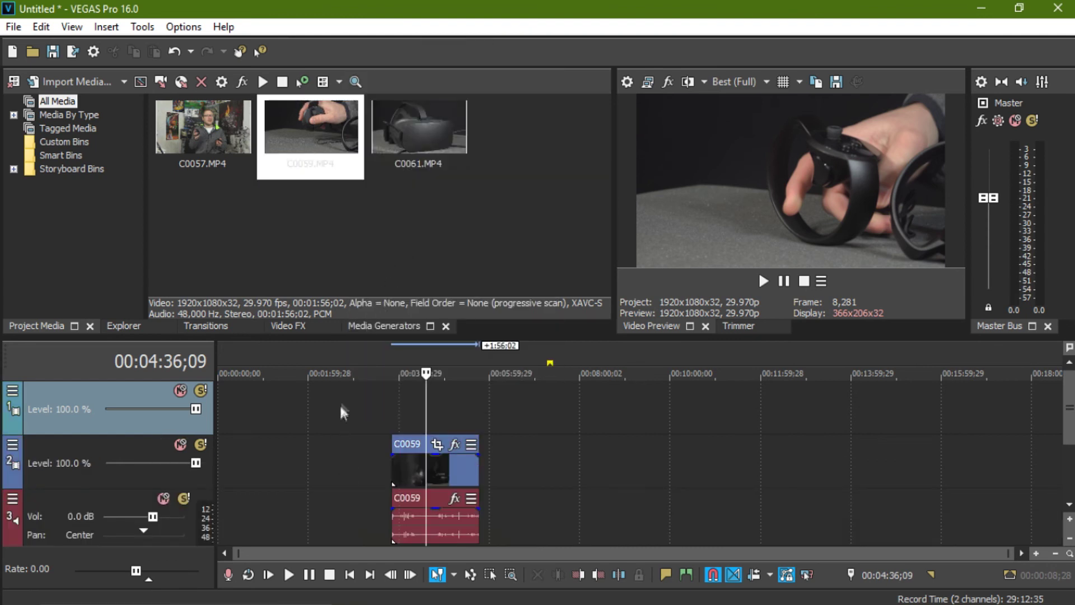
# Step: Insert an audio track above the C0059 audio and move the clip's audio up onto that new track
pyautogui.moveTo(1069, 409); pyautogui.dragTo(1067, 461)
pyautogui.rightClick(541, 424)
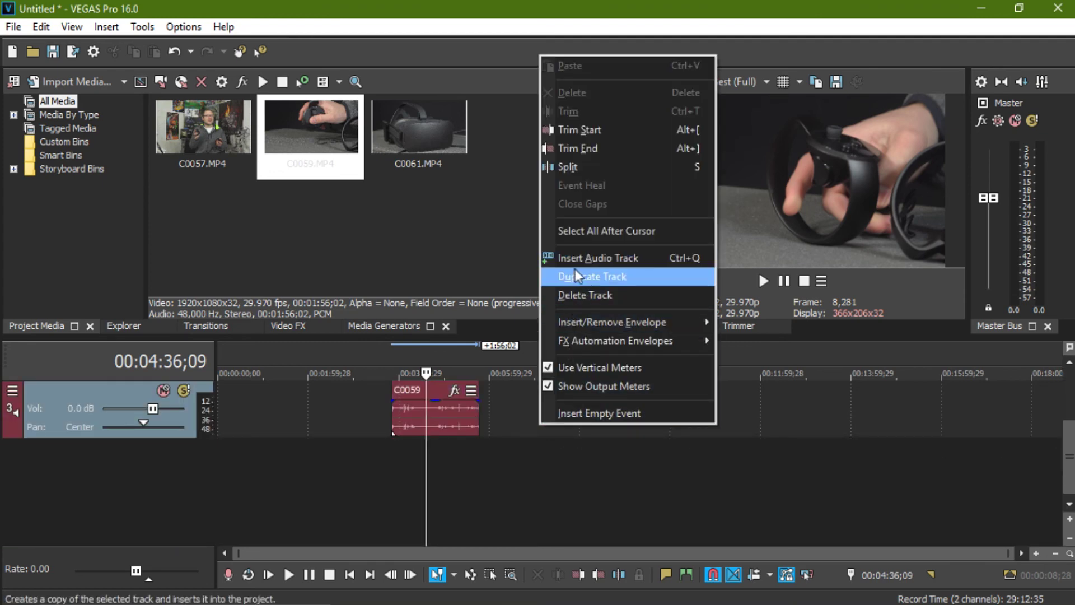
pyautogui.click(592, 261)
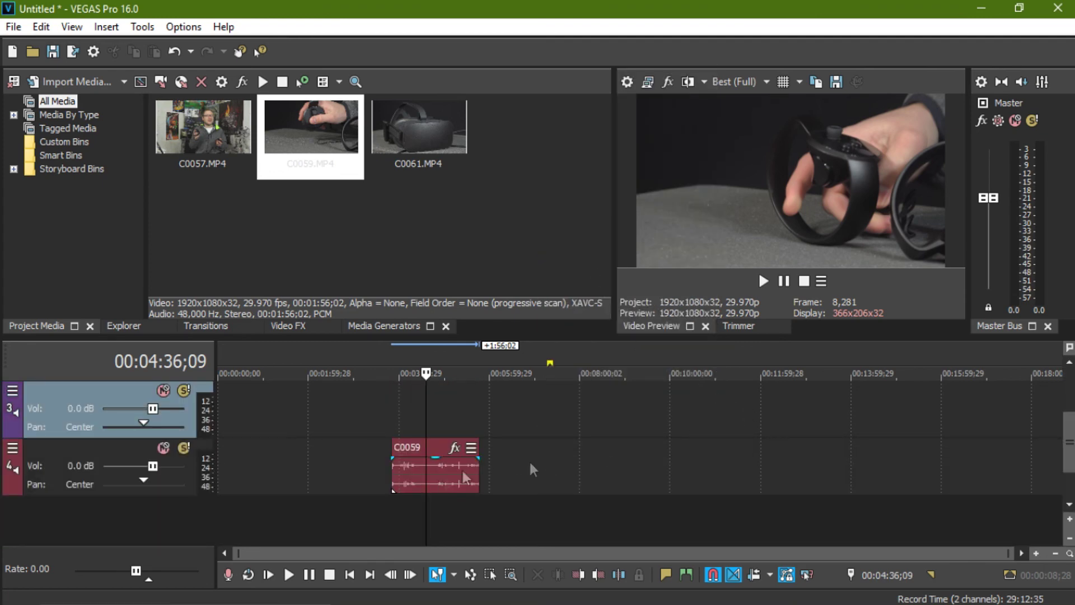
pyautogui.moveTo(1069, 449)
pyautogui.mouseDown()
pyautogui.moveTo(1070, 406)
pyautogui.moveTo(1070, 427)
pyautogui.mouseUp()
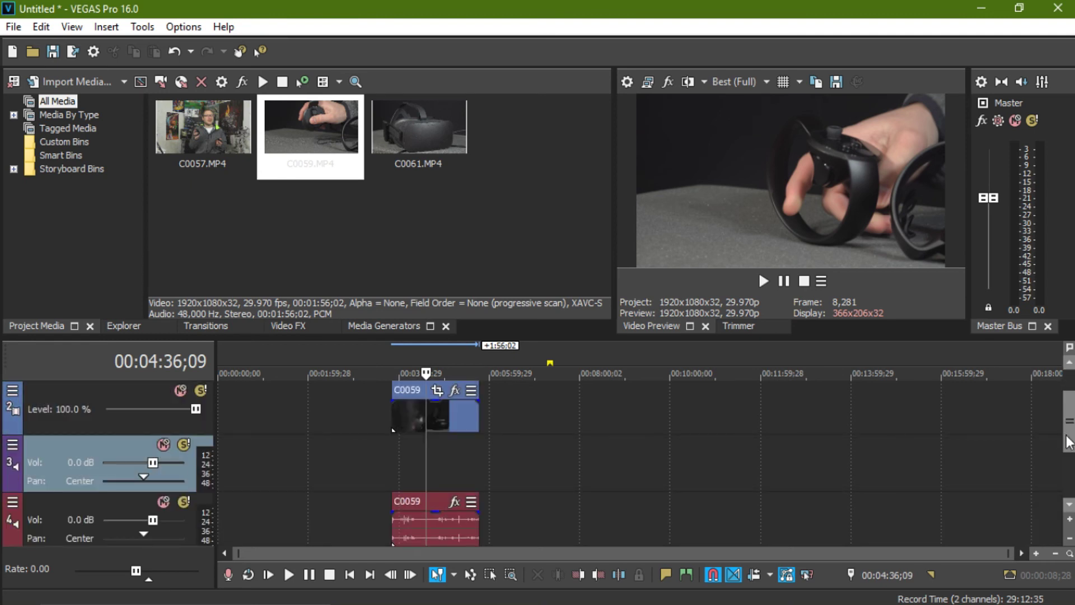
pyautogui.moveTo(431, 499); pyautogui.dragTo(436, 450)
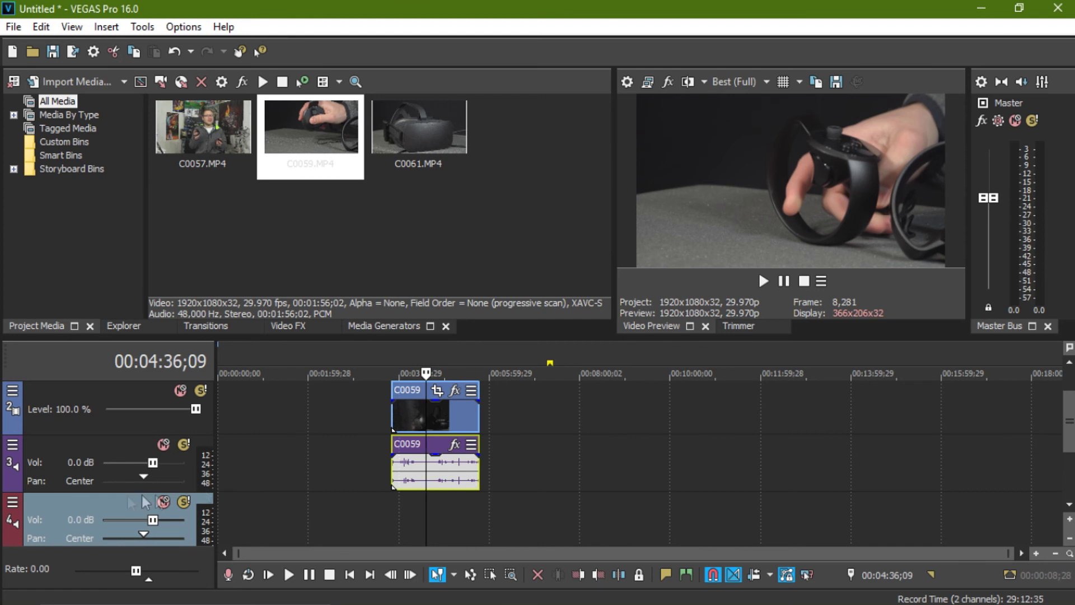
# Step: Move video track 2 below the neighbouring audio track and back above it
pyautogui.click(12, 430)
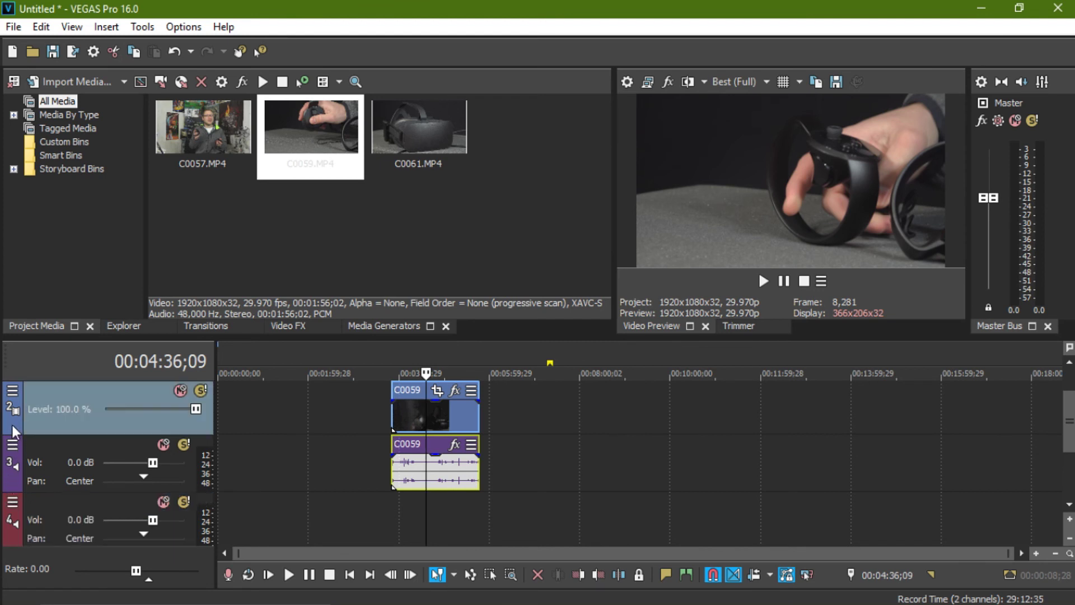
pyautogui.moveTo(11, 419); pyautogui.dragTo(11, 471)
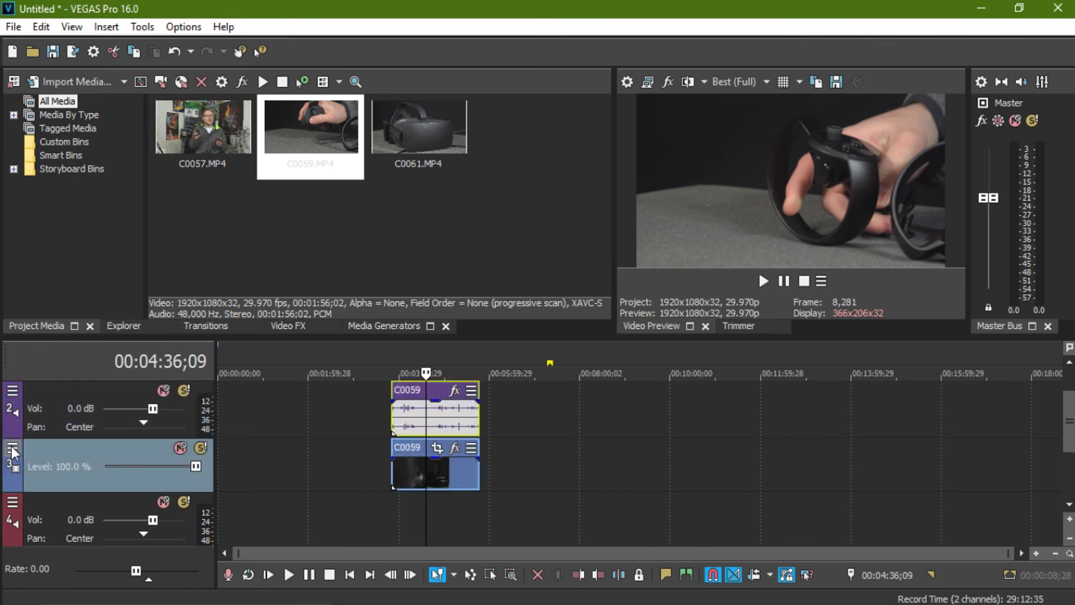
pyautogui.moveTo(14, 476); pyautogui.dragTo(17, 395)
pyautogui.moveTo(1070, 417)
pyautogui.mouseDown()
pyautogui.moveTo(1070, 434)
pyautogui.moveTo(1067, 407)
pyautogui.moveTo(1068, 420)
pyautogui.mouseUp()
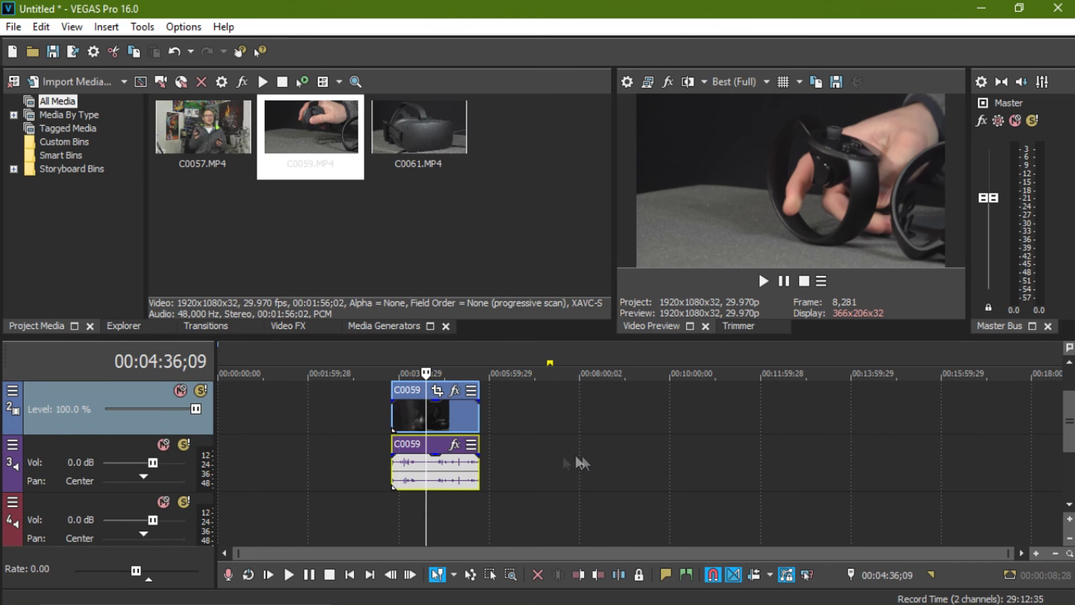
# Step: Mute audio track 3 and raise its volume slider slightly
pyautogui.click(161, 443)
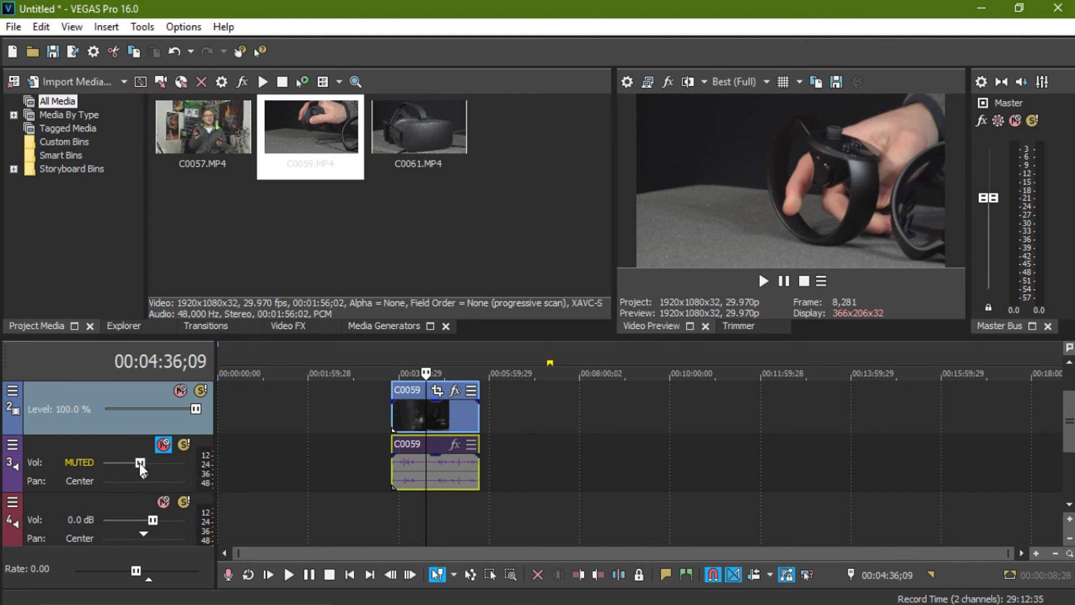
pyautogui.moveTo(163, 463); pyautogui.dragTo(160, 465)
pyautogui.rightClick(446, 472)
pyautogui.click(501, 477)
pyautogui.click(758, 465)
pyautogui.click(437, 466)
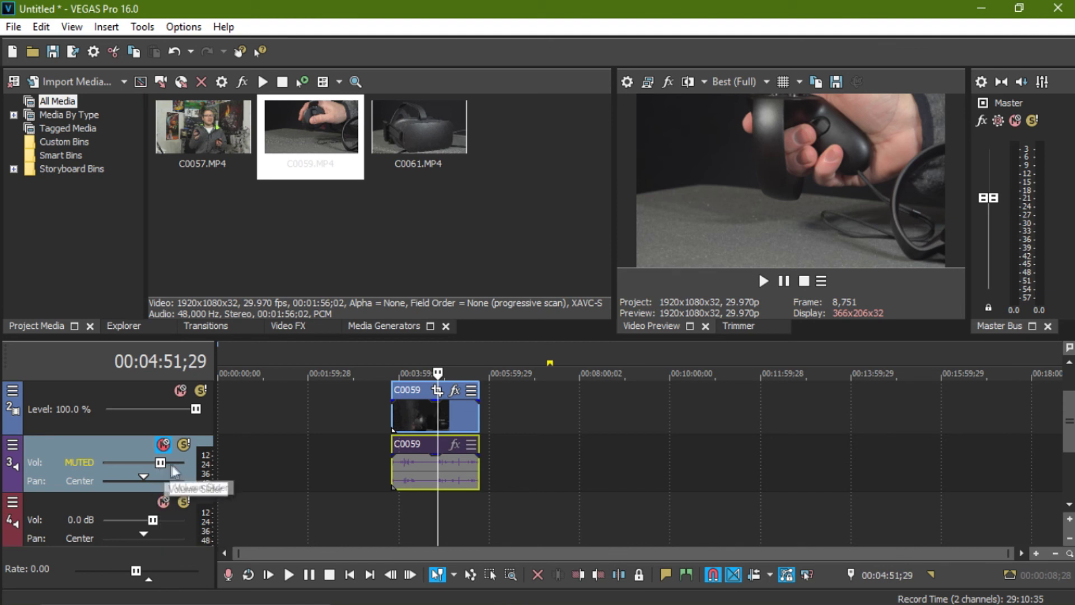
# Step: Look over the track stack, select the C0059 video clip and preview several points in it
pyautogui.moveTo(1070, 440); pyautogui.dragTo(1068, 430)
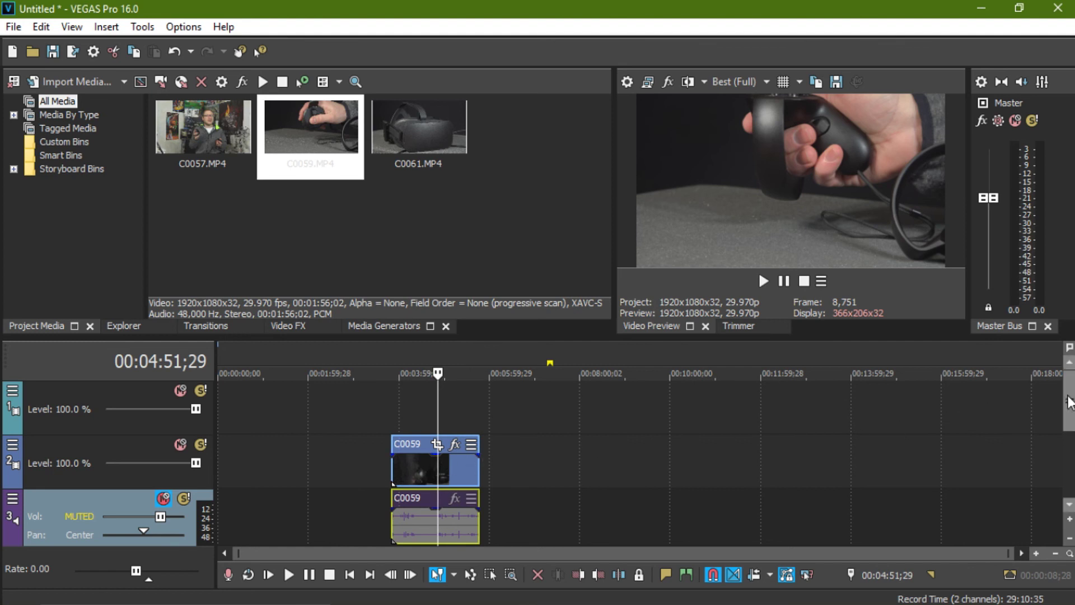
pyautogui.scroll(-1, 1059, 421)
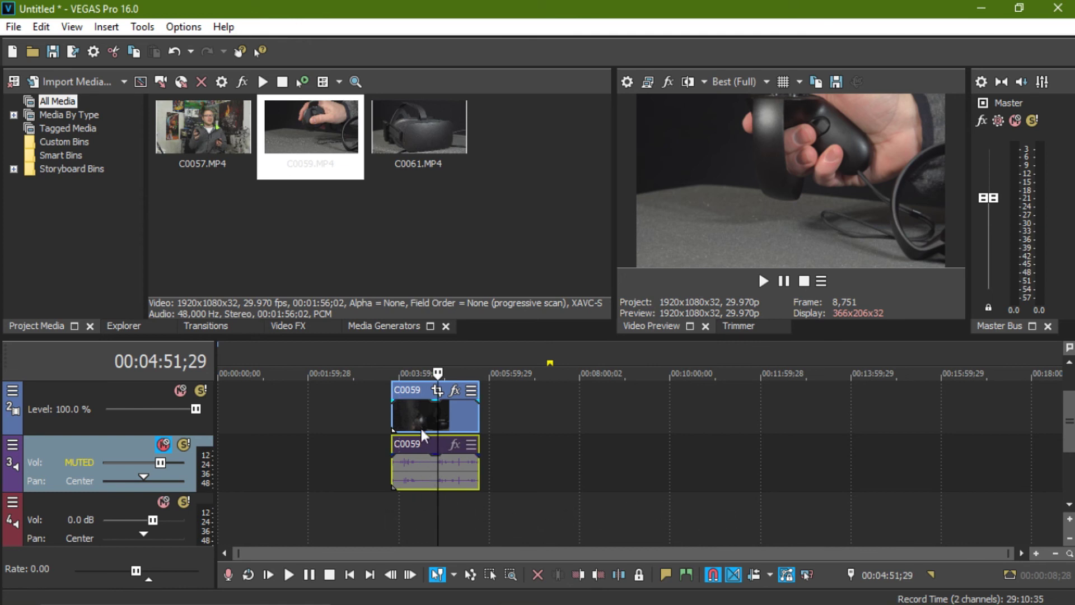
pyautogui.click(418, 388)
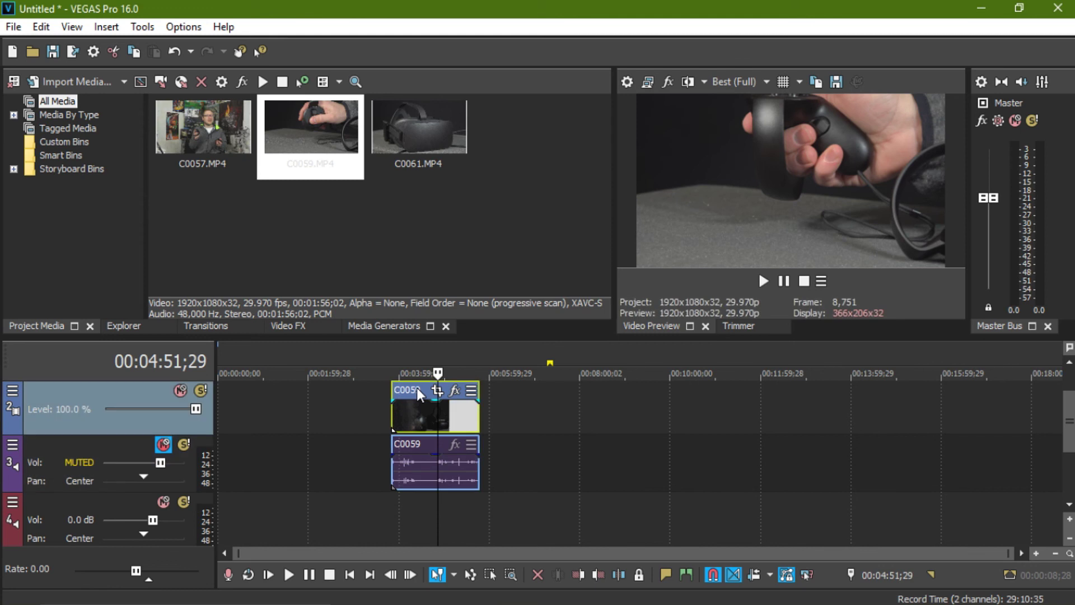
pyautogui.click(416, 388)
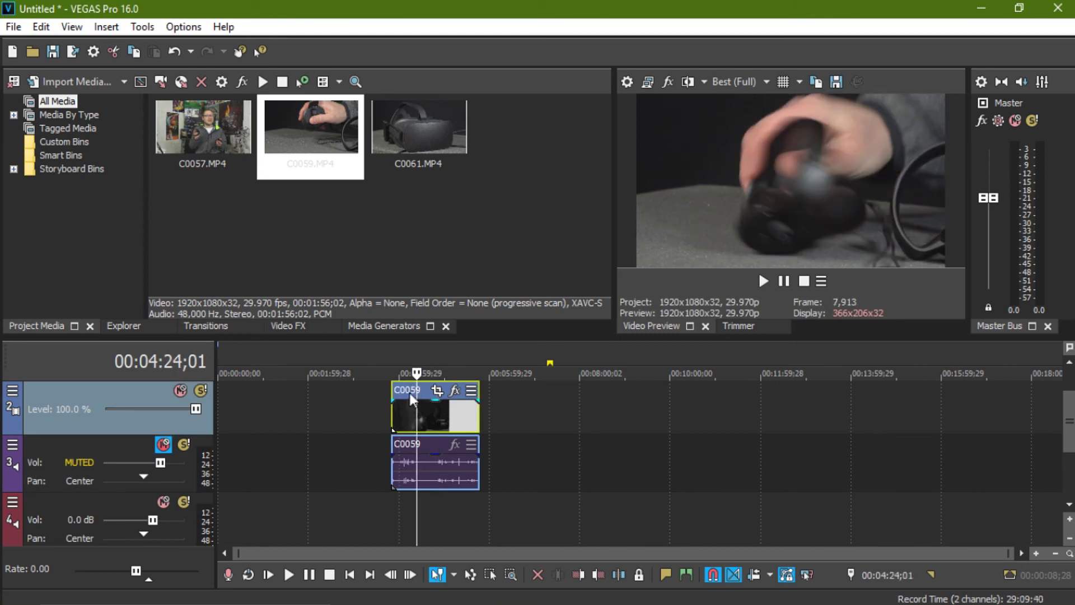
pyautogui.click(404, 390)
pyautogui.click(425, 389)
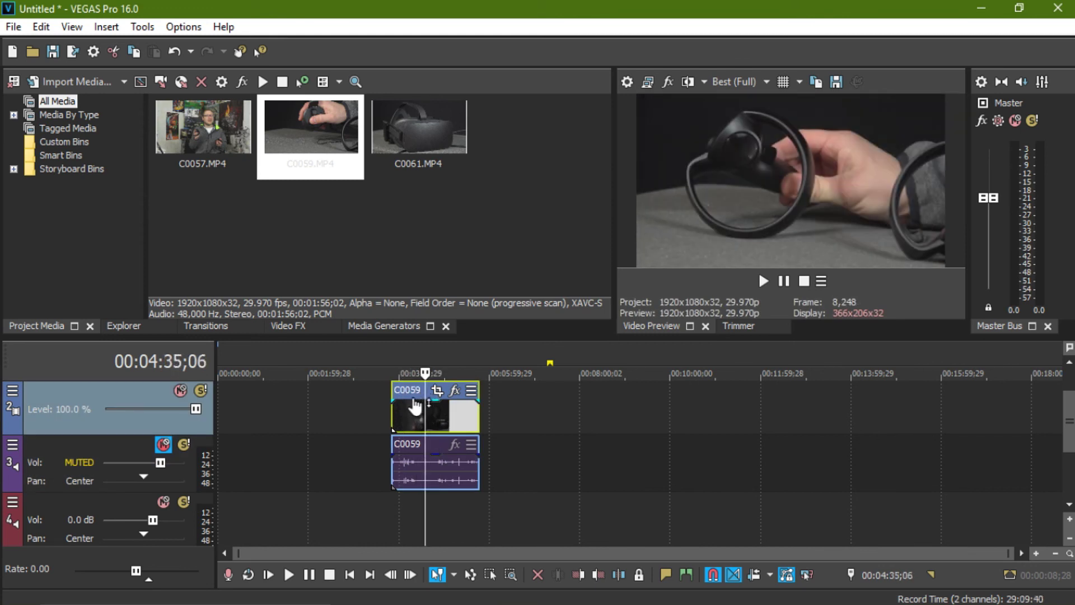
# Step: Add C0061 to the timeline and arrange it at about 00:03:10, with C0059 after it at about 00:05:45
pyautogui.moveTo(415, 389); pyautogui.dragTo(363, 421)
pyautogui.moveTo(426, 159); pyautogui.dragTo(449, 402)
pyautogui.moveTo(362, 391); pyautogui.dragTo(371, 426)
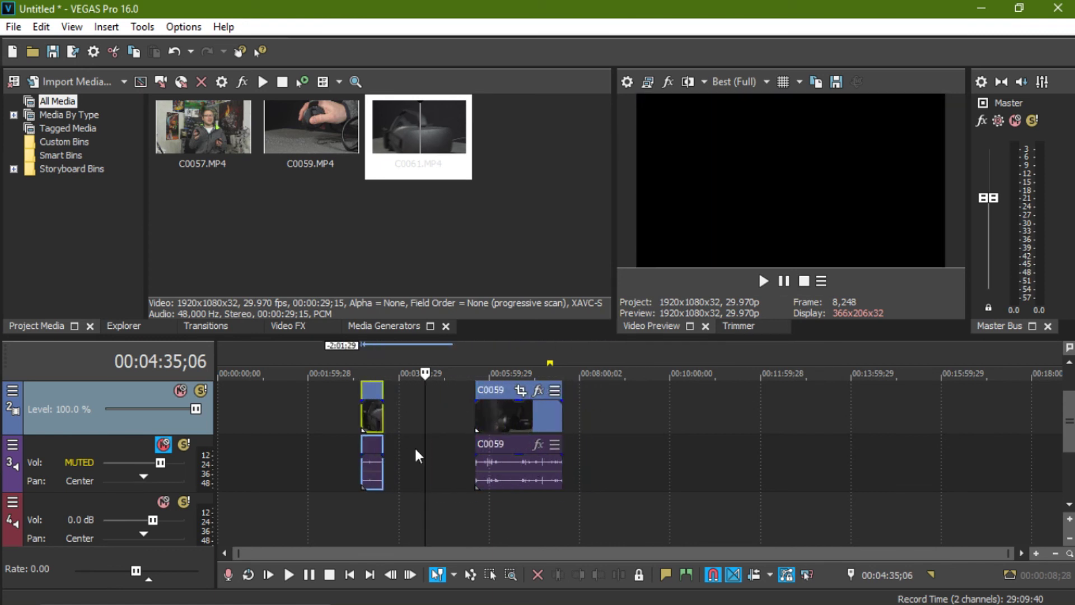
pyautogui.moveTo(519, 425); pyautogui.dragTo(514, 413)
# Step: Play C0059 from near its middle and stop the playhead at 00:06:40;25
pyautogui.click(514, 415)
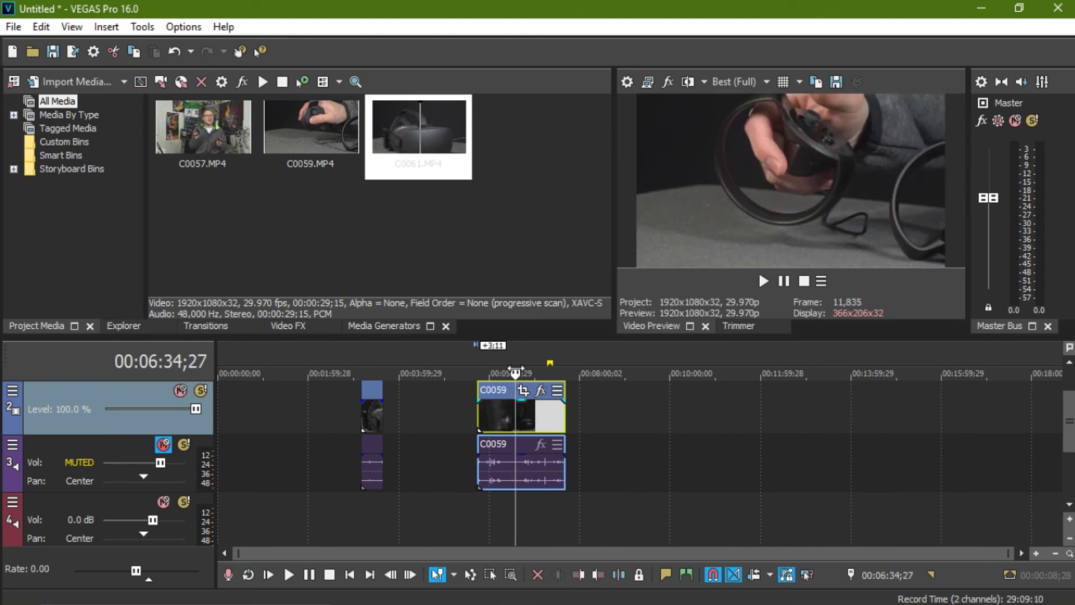
pyautogui.press('space')
pyautogui.moveTo(514, 373); pyautogui.dragTo(513, 373)
pyautogui.press('l')
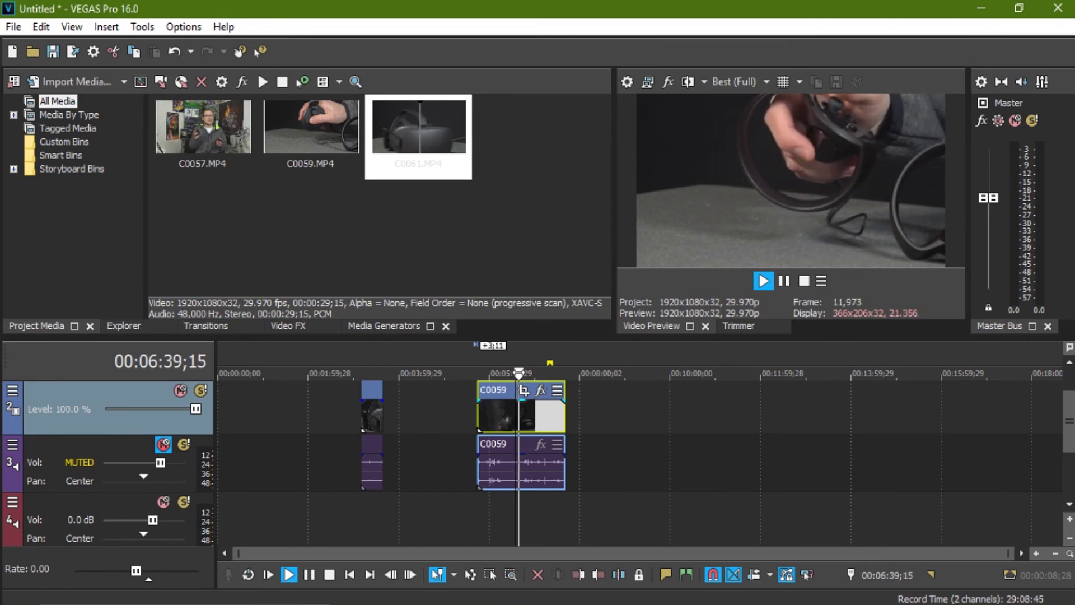
pyautogui.press('k')
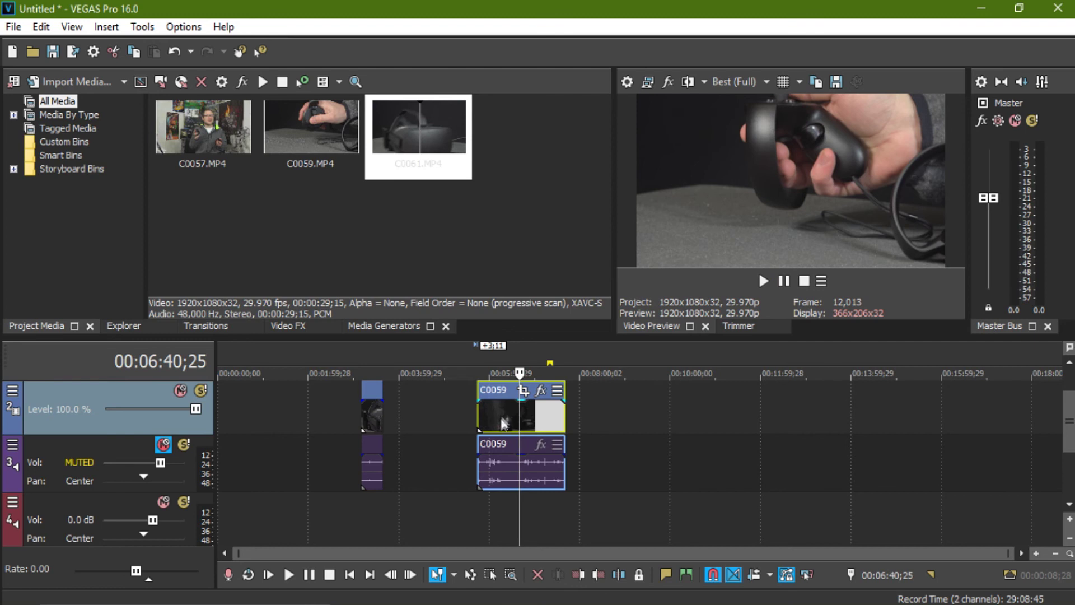
# Step: Try splitting C0059 at the playhead twice, undoing the split each time
pyautogui.press('s')
pyautogui.click(529, 462)
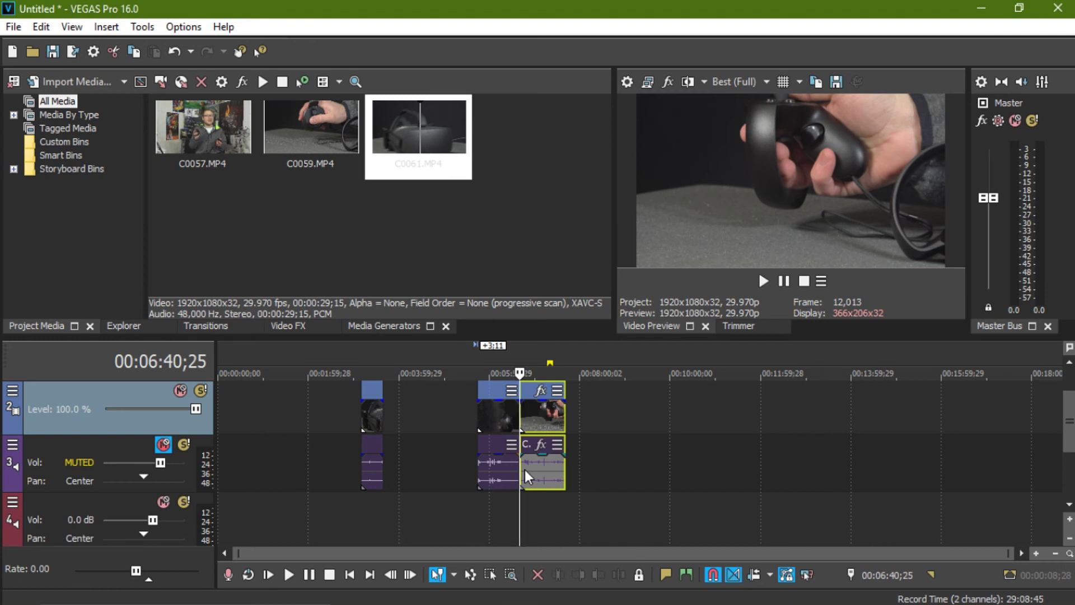
pyautogui.hotkey('ctrl', 'z')
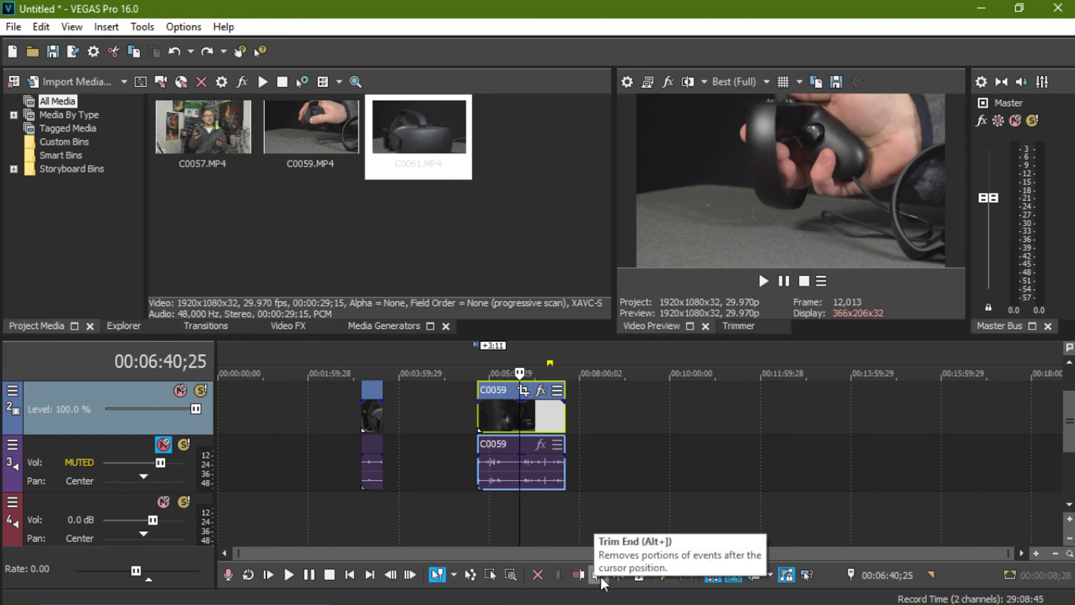
pyautogui.click(622, 578)
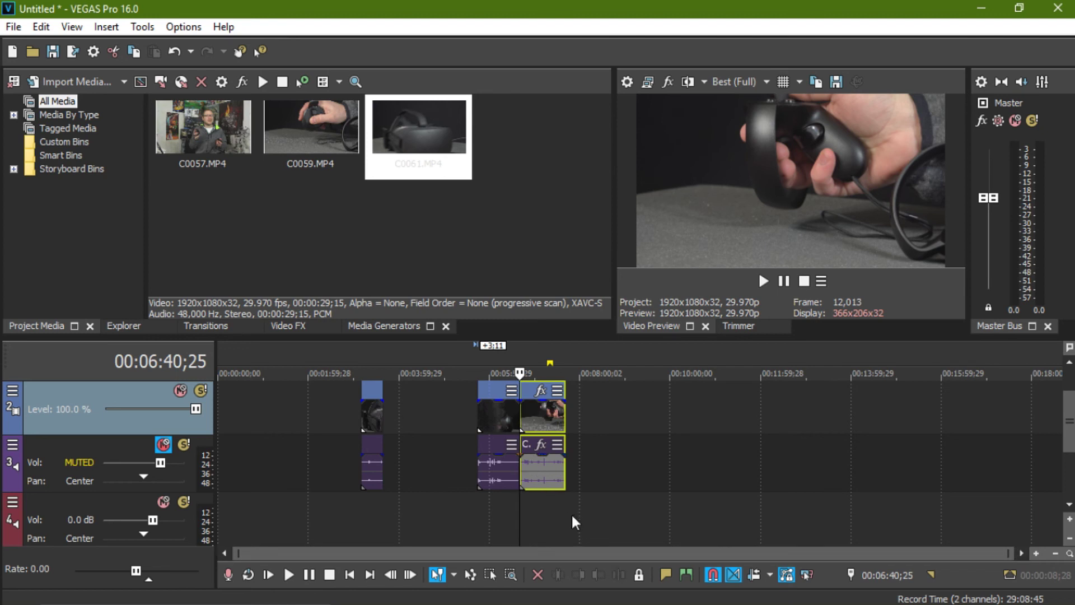
pyautogui.hotkey('ctrl', 'z')
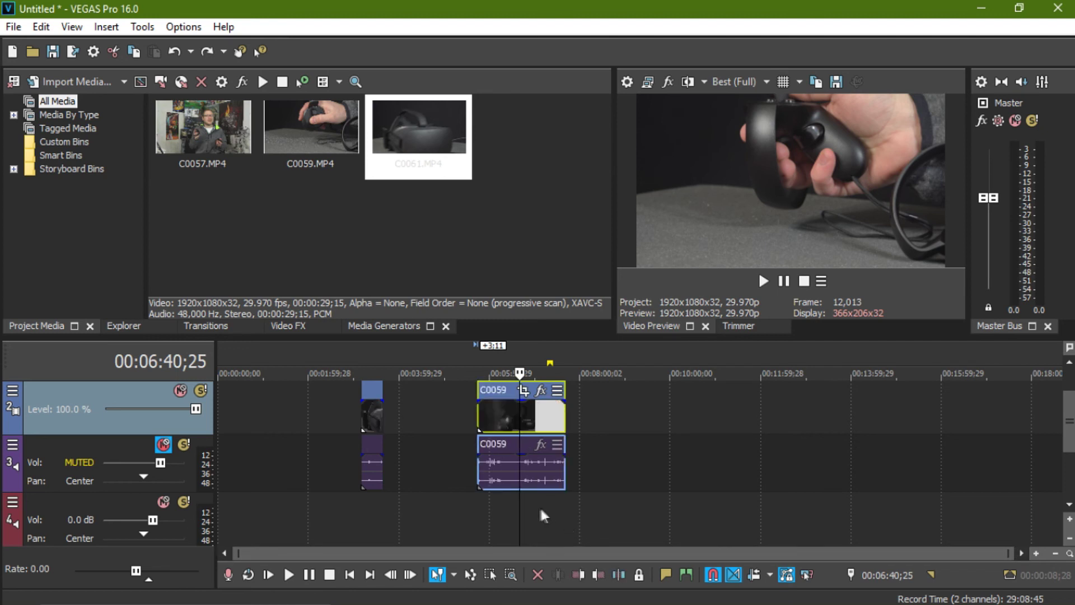
# Step: Split C0059 at 00:06:40;25 and move its second part about 47 seconds further along the timeline
pyautogui.press('s')
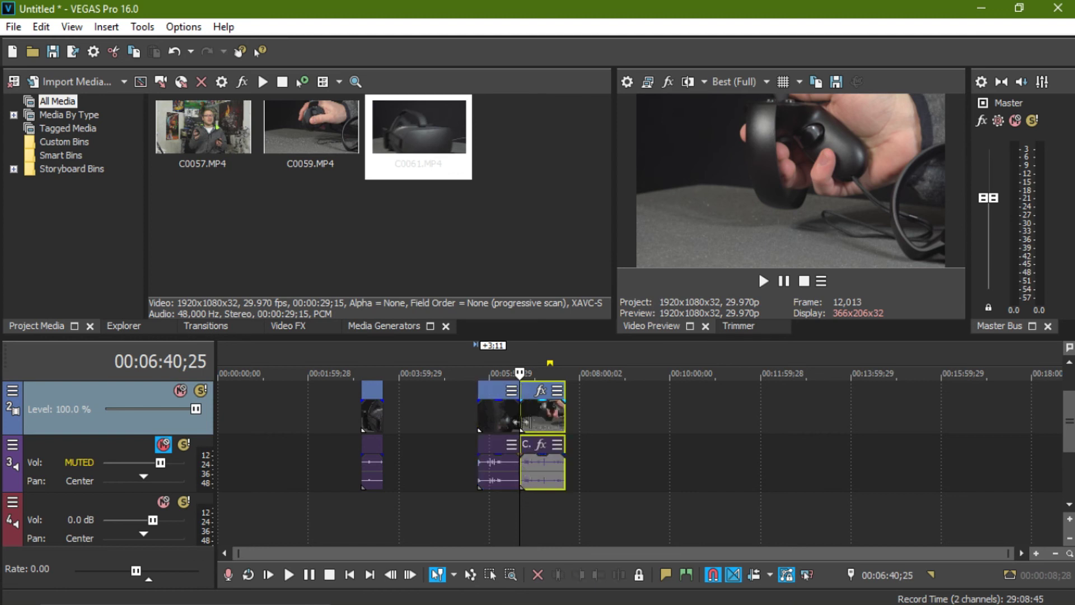
pyautogui.click(505, 412)
pyautogui.click(533, 409)
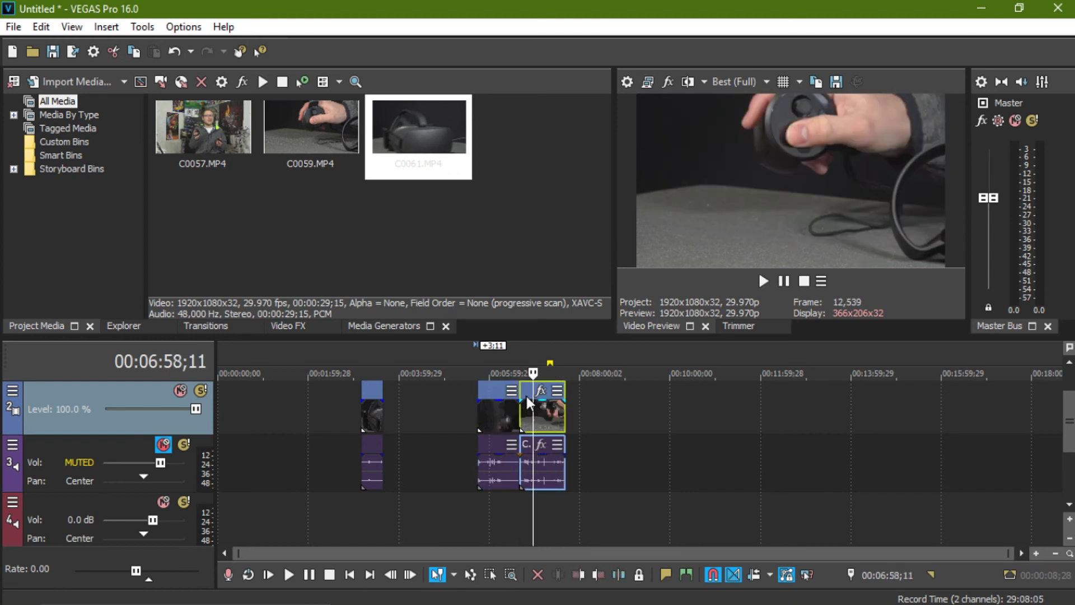
pyautogui.moveTo(527, 397); pyautogui.dragTo(562, 404)
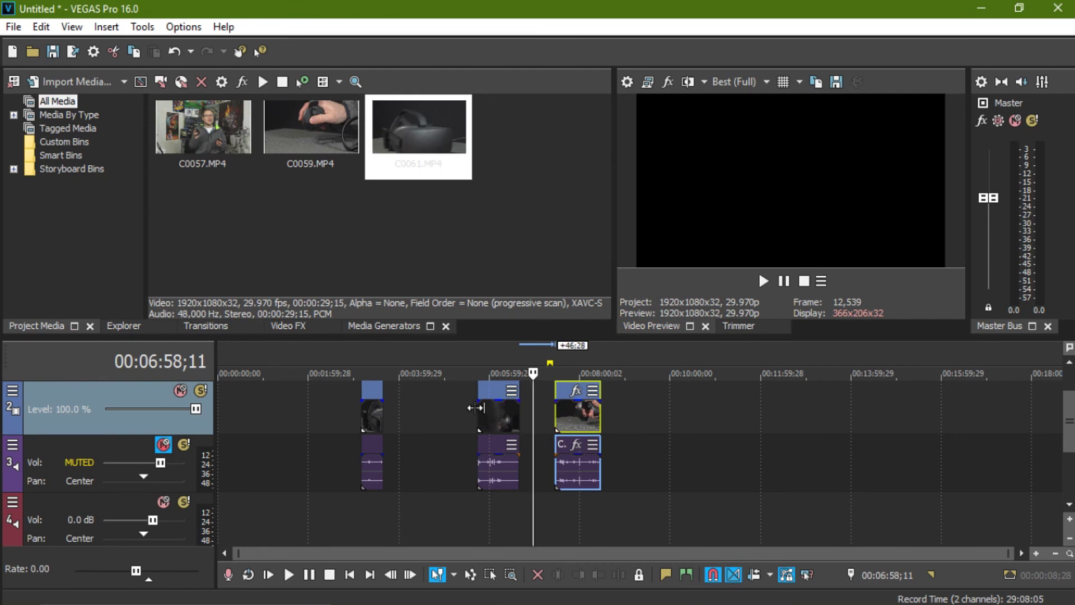
# Step: Preview the first C0059 part and trim about 20 seconds off its start
pyautogui.click(482, 418)
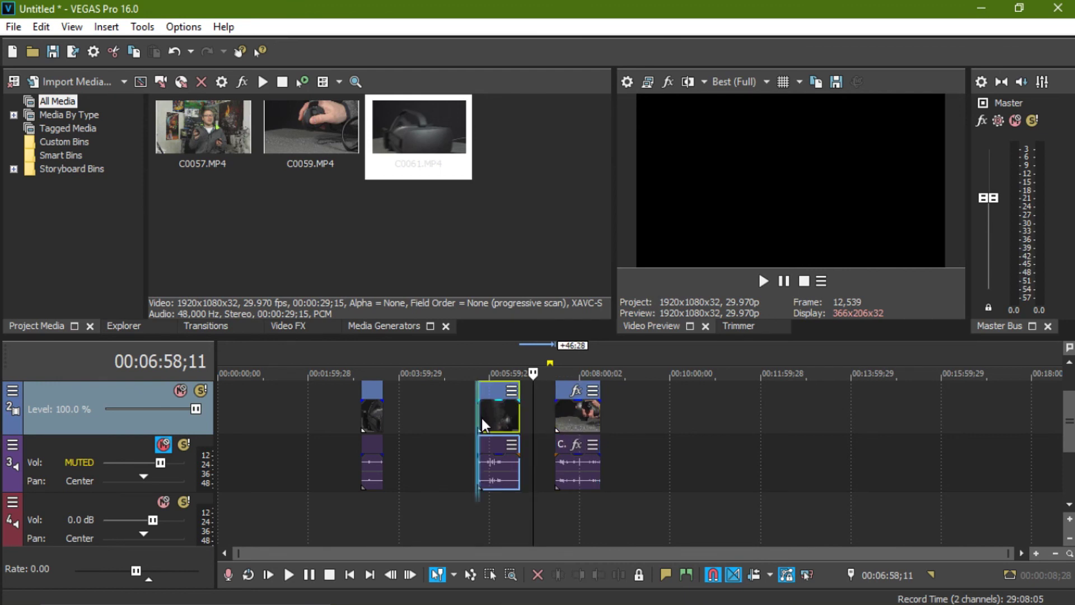
pyautogui.click(485, 417)
pyautogui.click(490, 417)
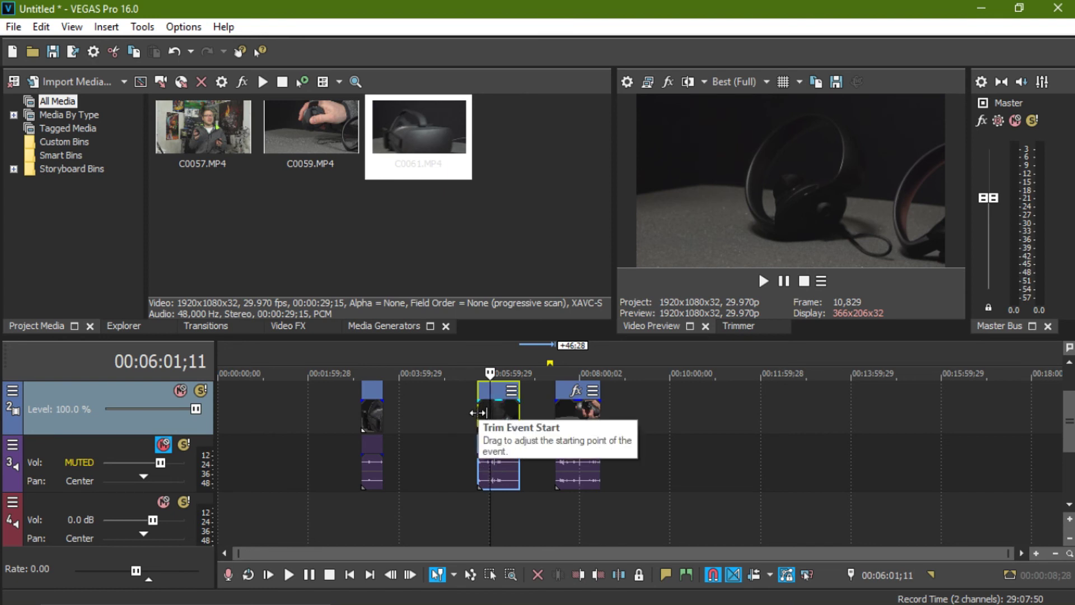
pyautogui.moveTo(478, 413)
pyautogui.mouseDown()
pyautogui.moveTo(487, 415)
pyautogui.moveTo(476, 419)
pyautogui.mouseUp()
pyautogui.click(453, 351)
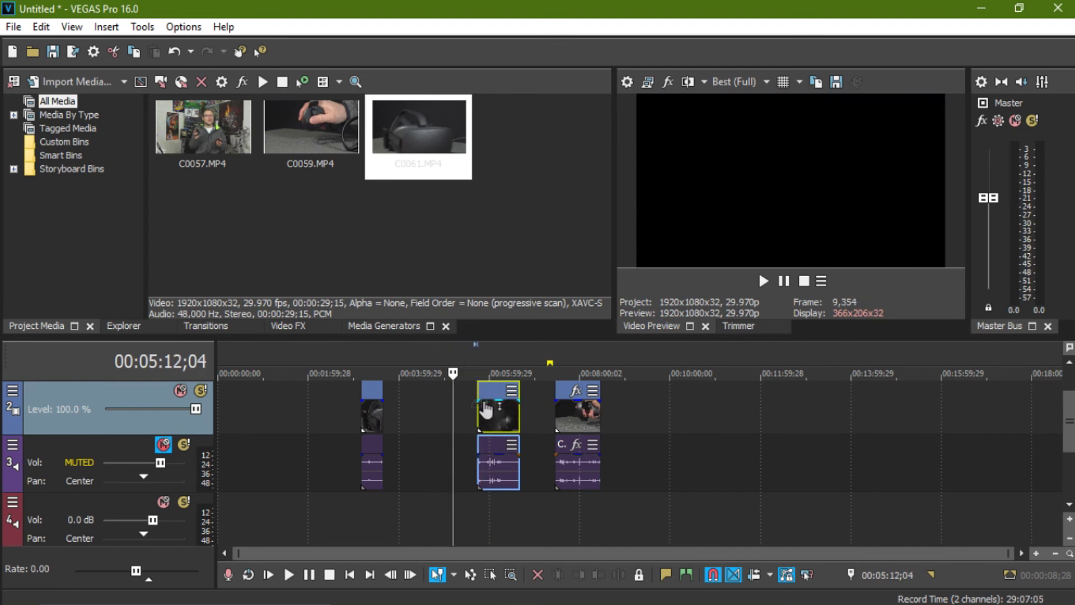
pyautogui.moveTo(479, 410); pyautogui.dragTo(494, 417)
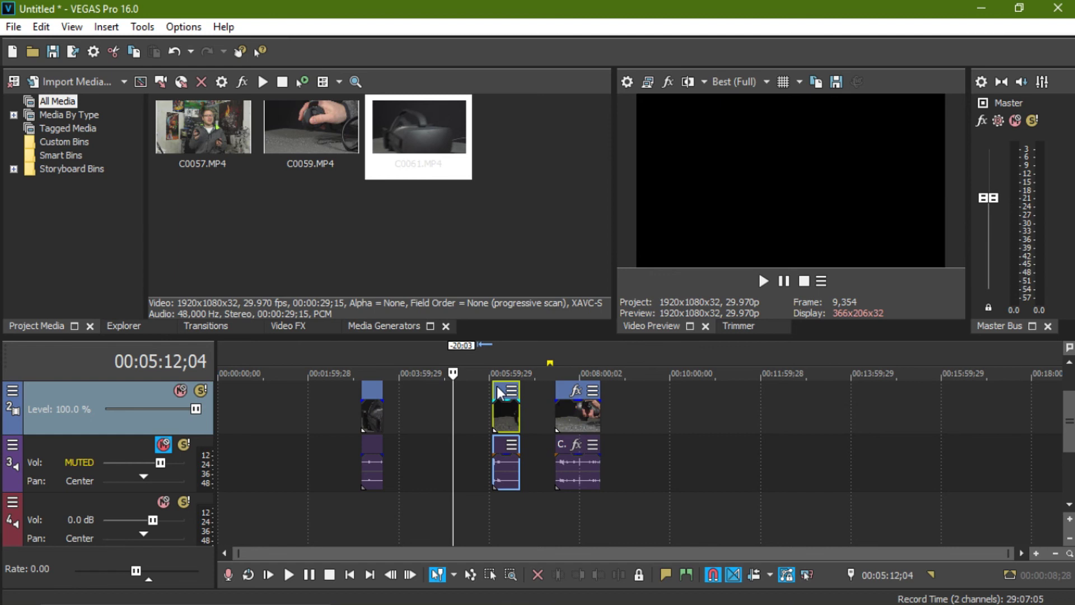
# Step: Shift the trimmed first C0059 part earlier and shorten it, so it spans about 00:04:50 to 00:05:13
pyautogui.click(499, 363)
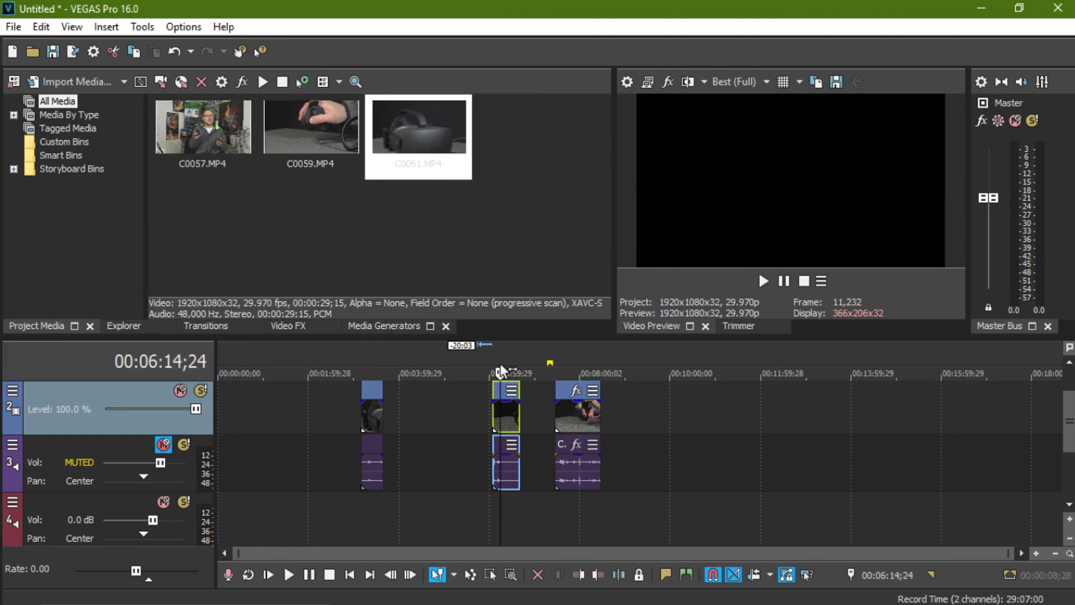
pyautogui.scroll(2, 522, 431)
pyautogui.scroll(2, 521, 431)
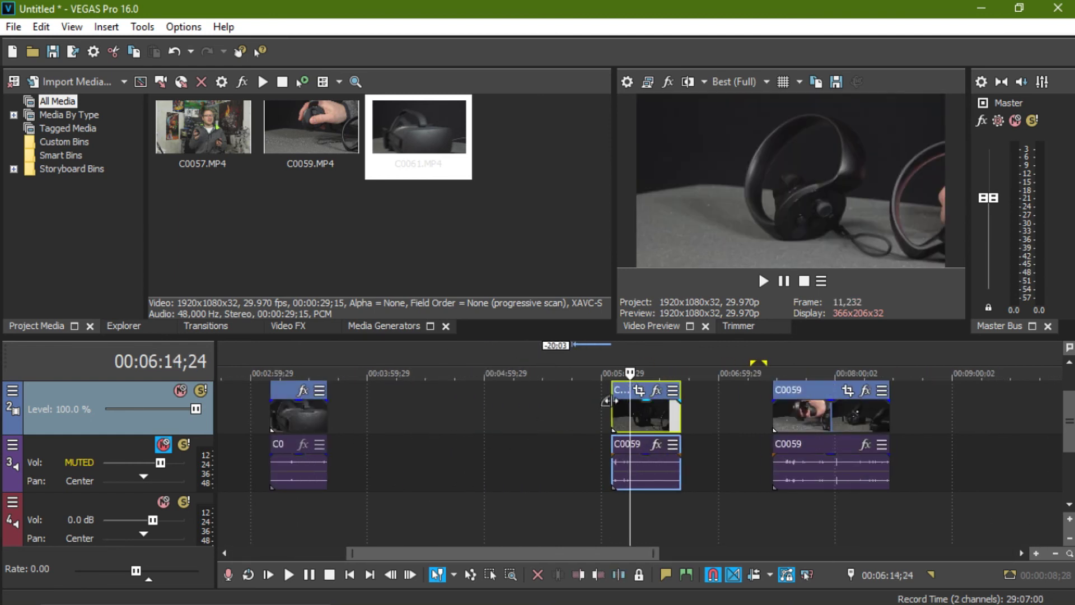
pyautogui.moveTo(611, 413); pyautogui.dragTo(473, 397)
pyautogui.click(589, 421)
pyautogui.moveTo(465, 463)
pyautogui.mouseDown()
pyautogui.moveTo(486, 462)
pyautogui.moveTo(465, 463)
pyautogui.mouseUp()
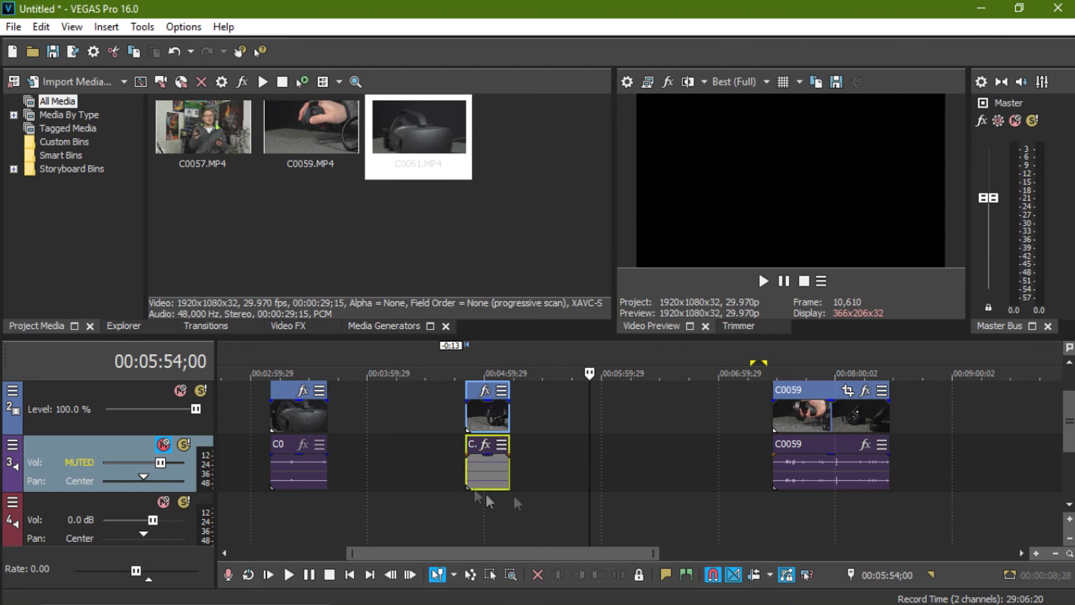
# Step: Stack C0061 on track 1 above the short C0059 part and try a lower opacity level for that track, restoring it
pyautogui.click(491, 420)
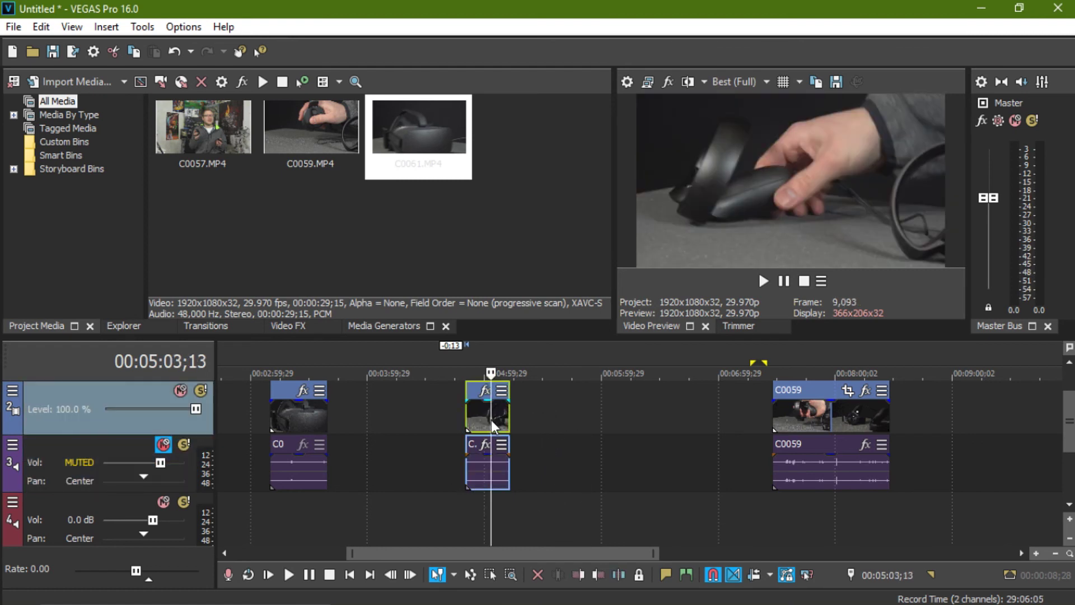
pyautogui.moveTo(278, 422); pyautogui.dragTo(486, 415)
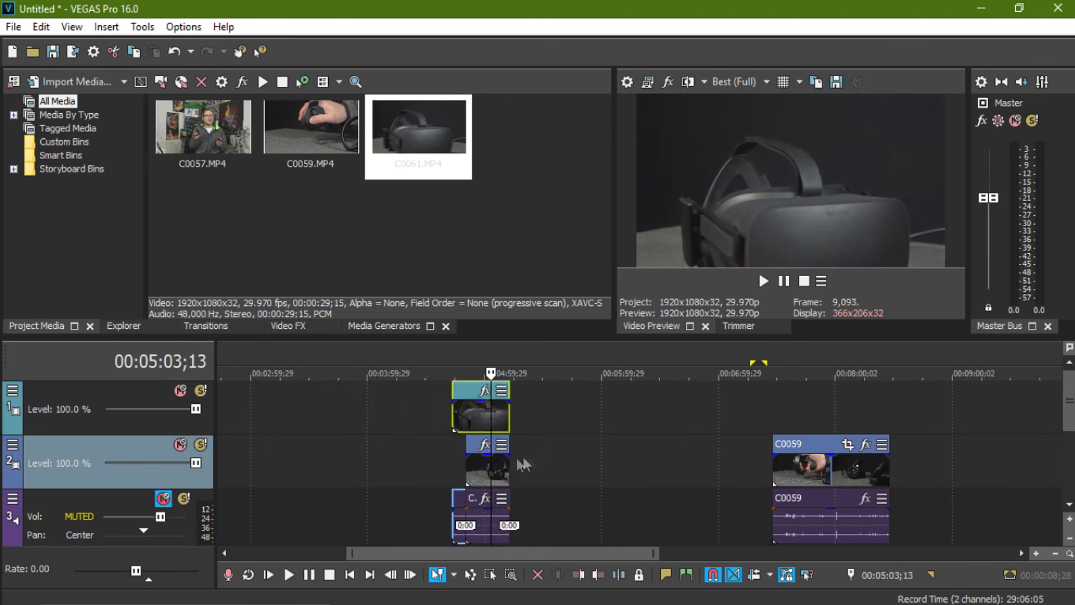
pyautogui.click(481, 468)
pyautogui.moveTo(196, 409)
pyautogui.mouseDown()
pyautogui.moveTo(156, 408)
pyautogui.moveTo(180, 409)
pyautogui.mouseUp()
pyautogui.doubleClick(180, 409)
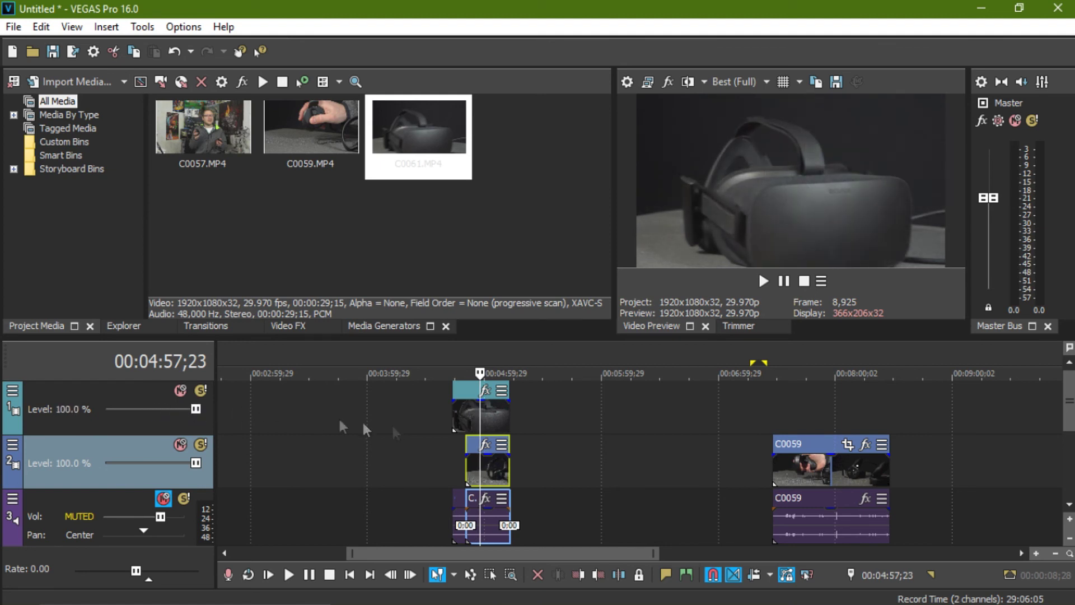
# Step: Move the C0061 clip back down to track 2 so it starts at about 00:04:04
pyautogui.click(462, 397)
pyautogui.moveTo(463, 397); pyautogui.dragTo(385, 456)
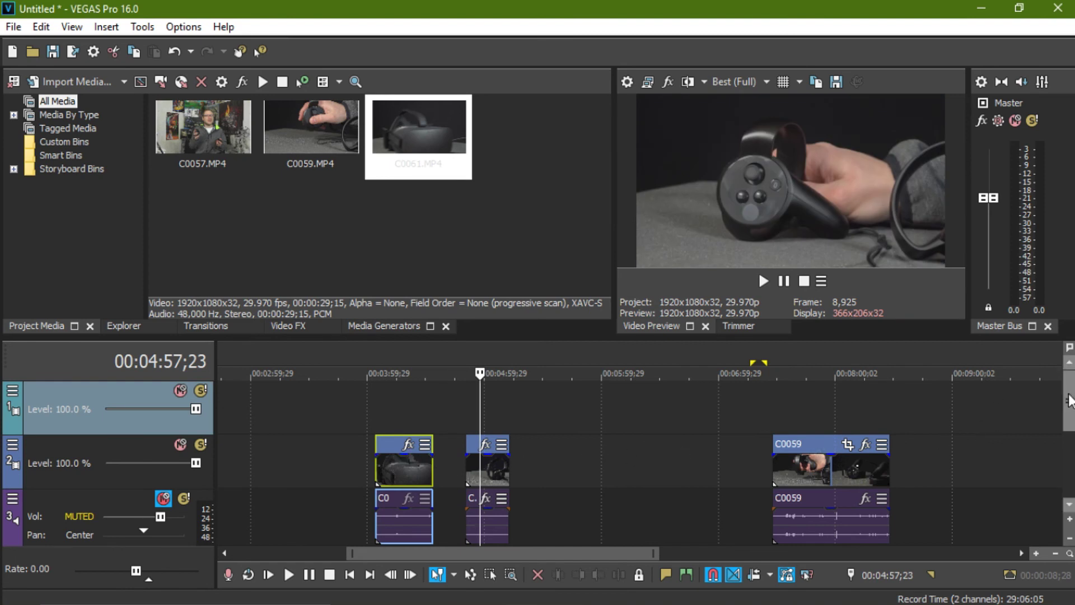
pyautogui.moveTo(1070, 401); pyautogui.dragTo(1069, 426)
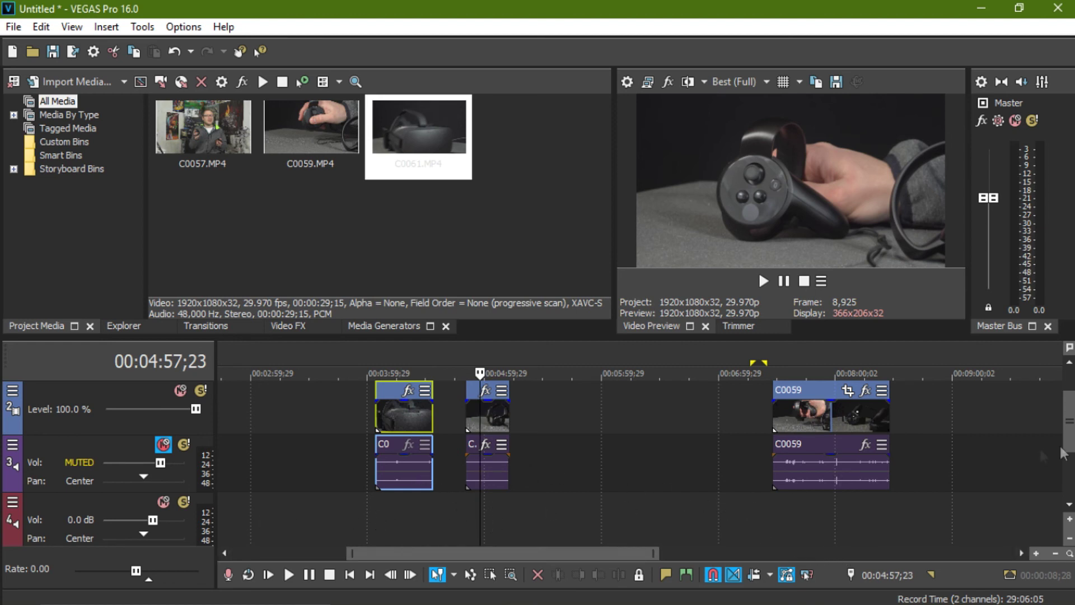
pyautogui.moveTo(1069, 420)
pyautogui.mouseDown()
pyautogui.moveTo(1067, 440)
pyautogui.moveTo(1066, 425)
pyautogui.mouseUp()
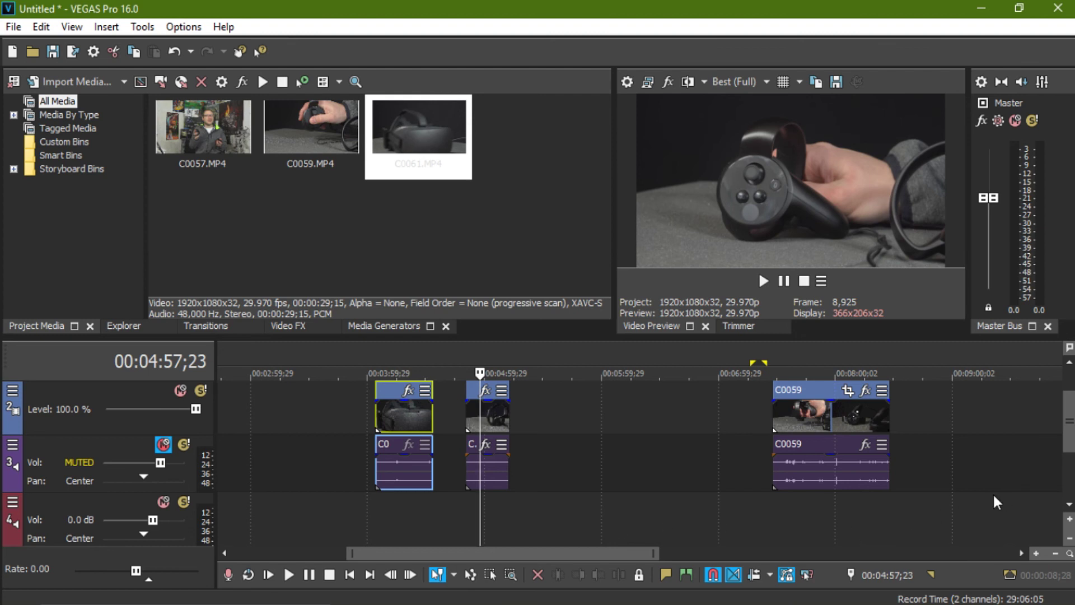
# Step: Move the longer C0059 part 1:39;14 earlier on the timeline and preview frames around 00:06:07 and 00:06:19
pyautogui.moveTo(812, 405); pyautogui.dragTo(618, 414)
pyautogui.click(644, 473)
pyautogui.click(616, 422)
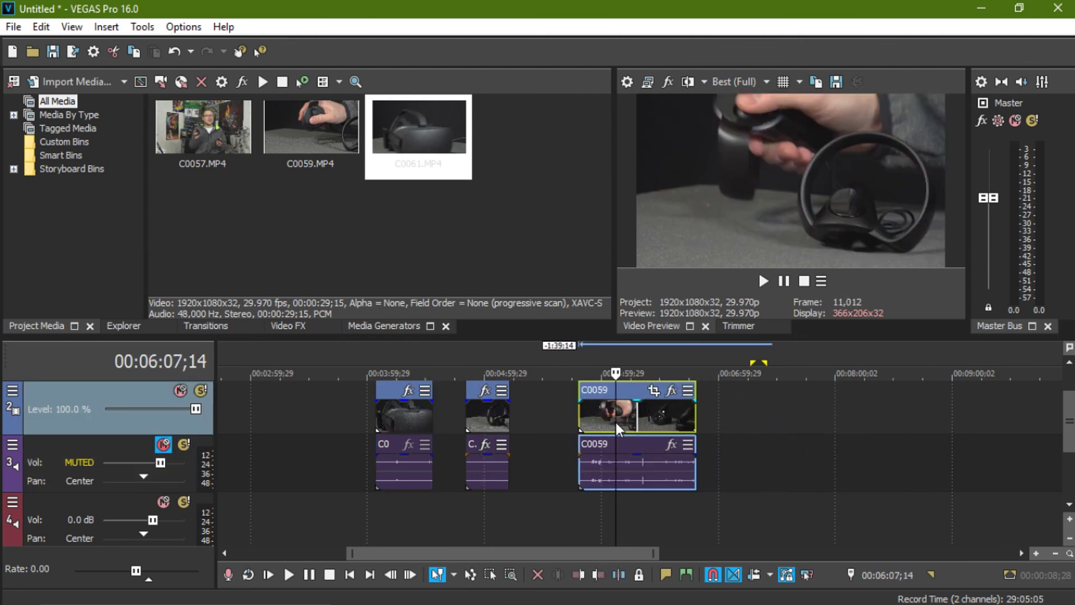
pyautogui.click(637, 392)
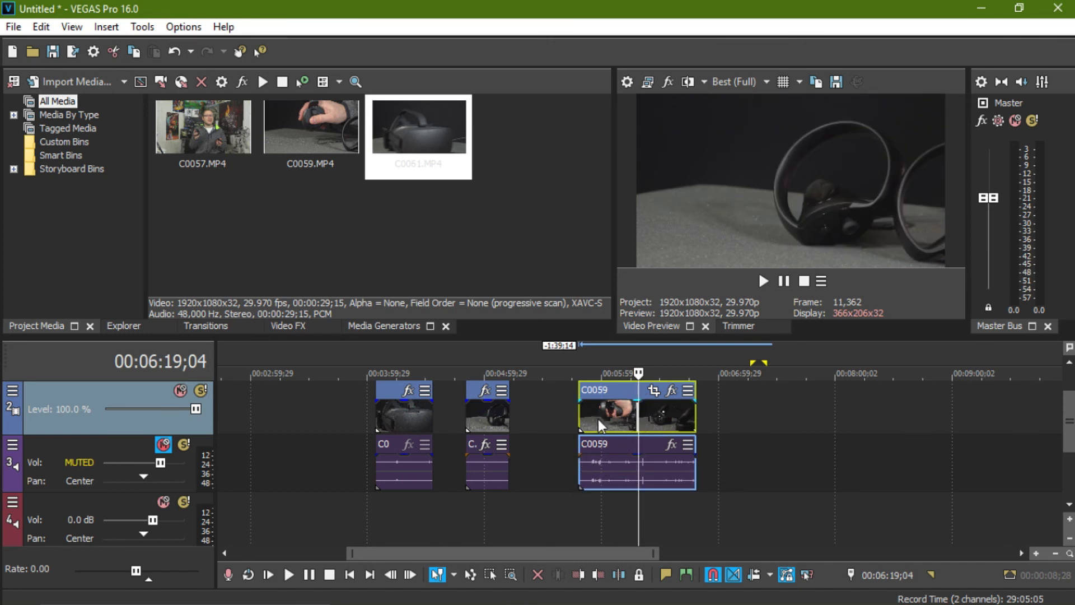
pyautogui.click(616, 448)
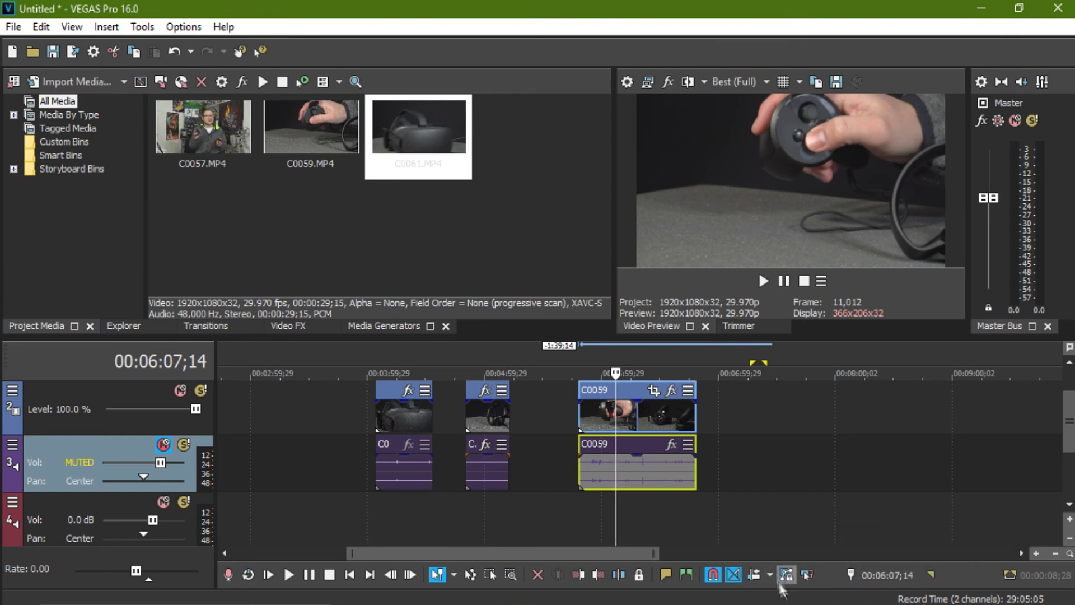
# Step: Turn on Ignore Event Grouping, move the longer C0059 part's video alone away and back, and delete only its audio
pyautogui.click(810, 573)
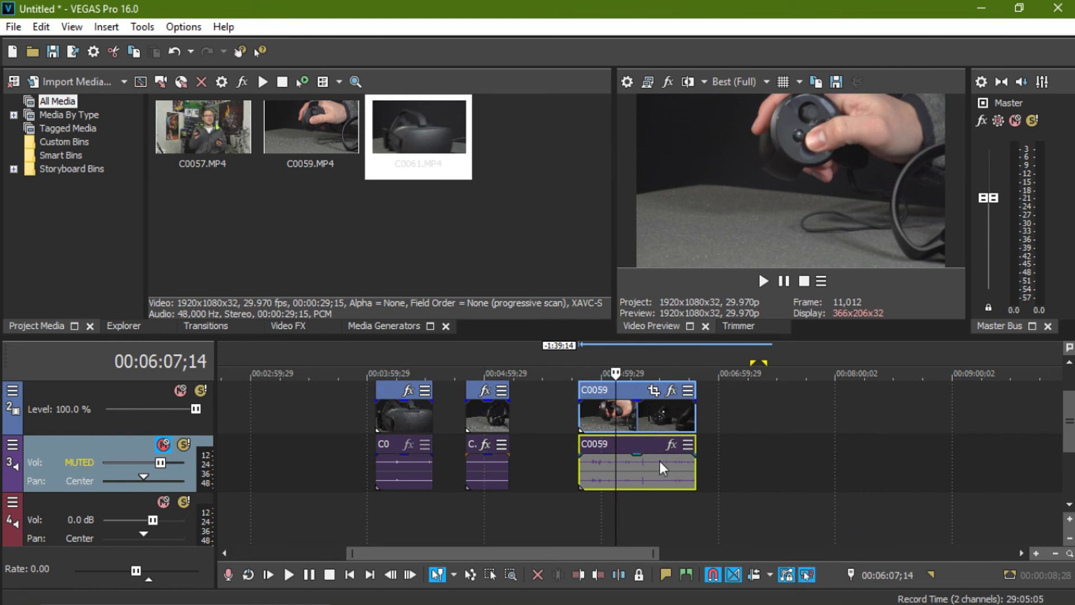
pyautogui.moveTo(631, 392); pyautogui.dragTo(771, 388)
pyautogui.moveTo(771, 388); pyautogui.dragTo(633, 399)
pyautogui.click(635, 463)
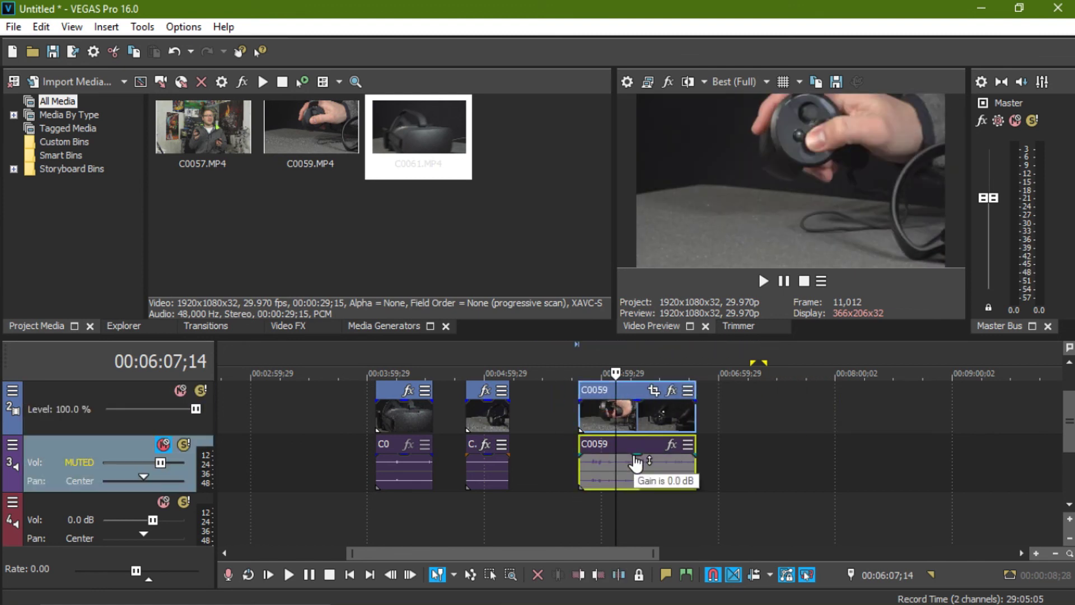
pyautogui.press('Delete')
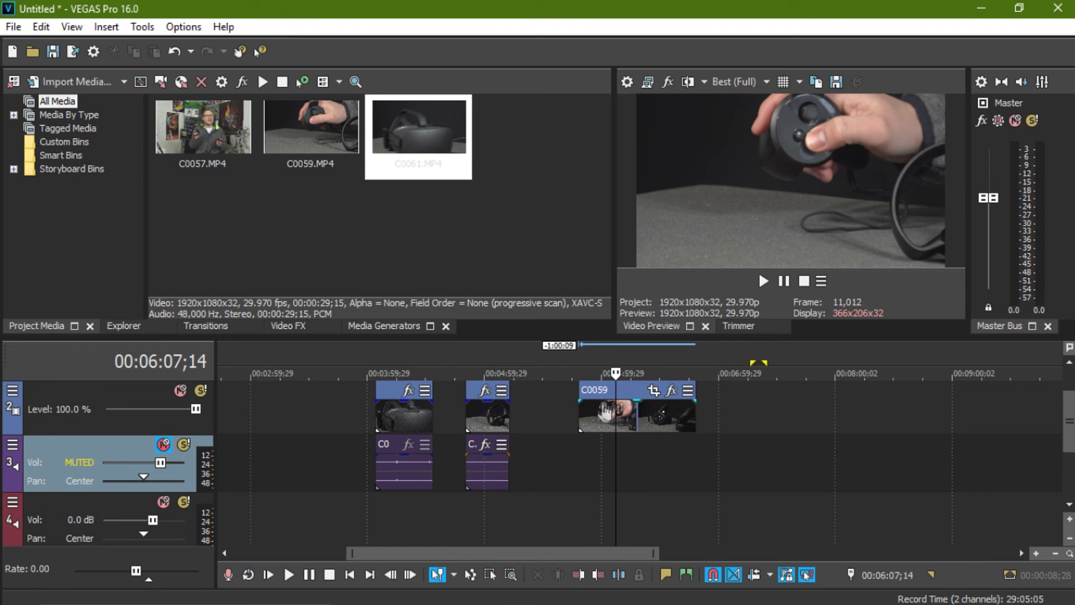
# Step: Trim 5;19 off the short C0059 part's video end, and shift that part 2;05 earlier and the longer part 2;05 later
pyautogui.moveTo(508, 414); pyautogui.dragTo(496, 413)
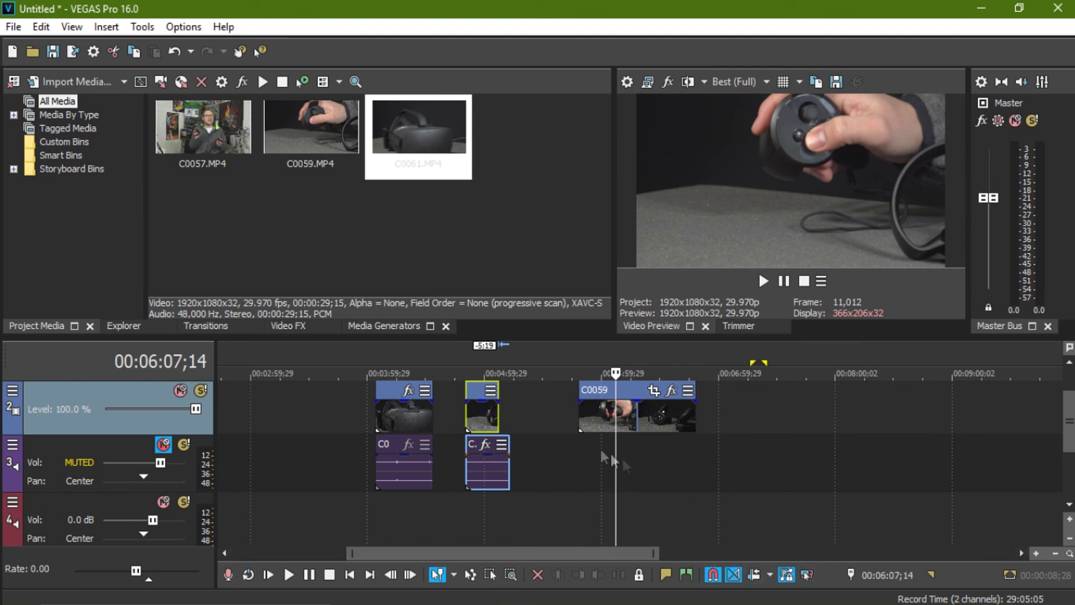
pyautogui.moveTo(606, 395); pyautogui.dragTo(610, 395)
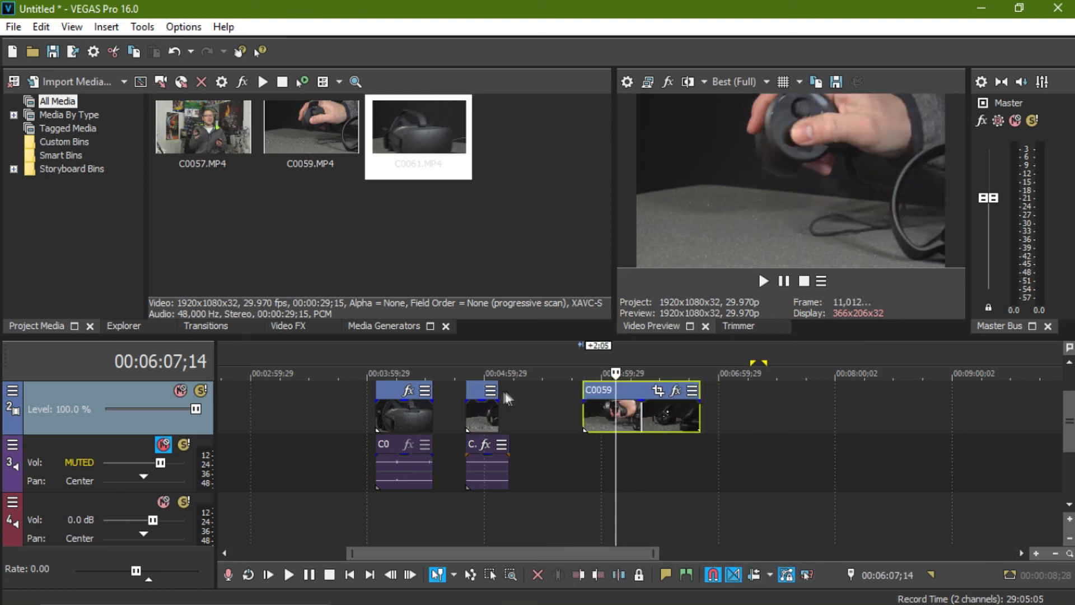
pyautogui.moveTo(478, 391); pyautogui.dragTo(456, 419)
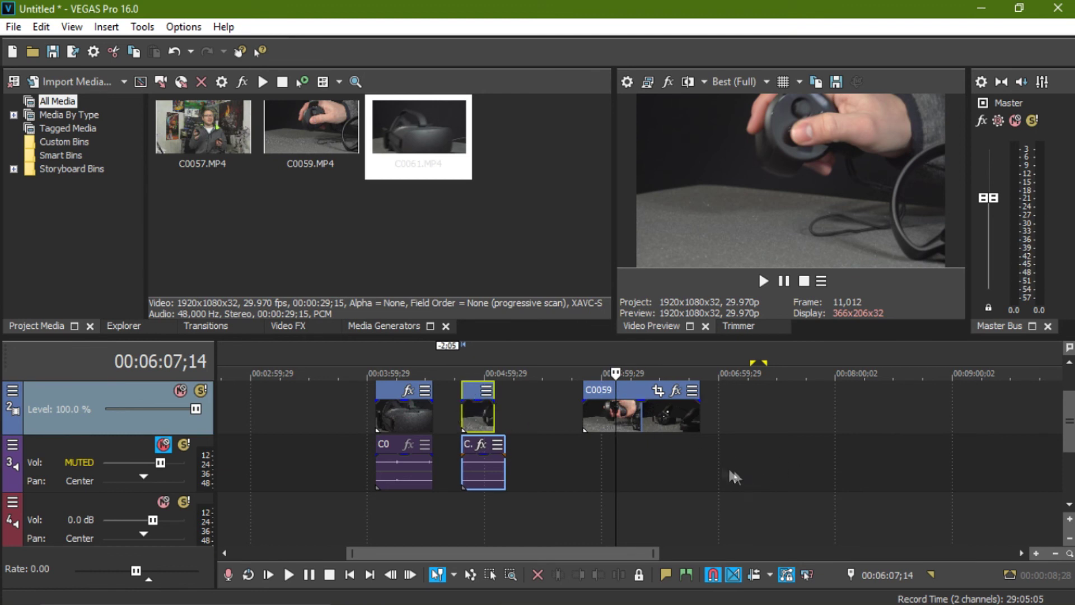
# Step: Close both gaps by butting the longer C0059 part against the short part's video end and C0061 against its start
pyautogui.moveTo(600, 392); pyautogui.dragTo(504, 386)
pyautogui.moveTo(395, 388); pyautogui.dragTo(421, 392)
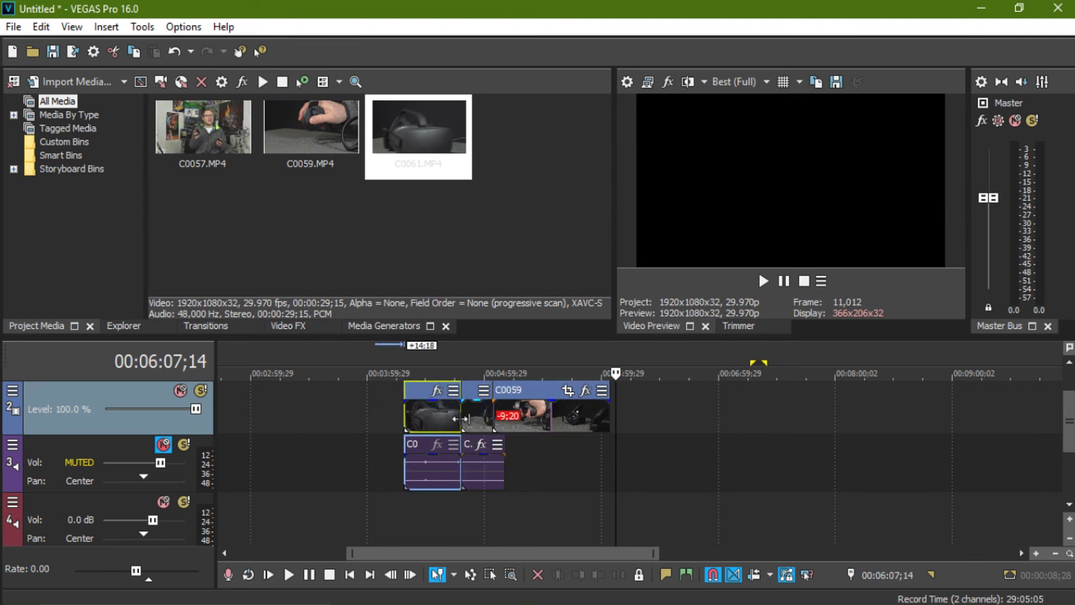
# Step: Find the frame at 00:04:43;28 and trim the end of C0061 back to it
pyautogui.click(454, 413)
pyautogui.press('space')
pyautogui.press('Left')
pyautogui.press('Left')
pyautogui.press('Left')
pyautogui.press('Left')
pyautogui.press('Left')
pyautogui.press('Left')
pyautogui.press('Left')
pyautogui.press('Left')
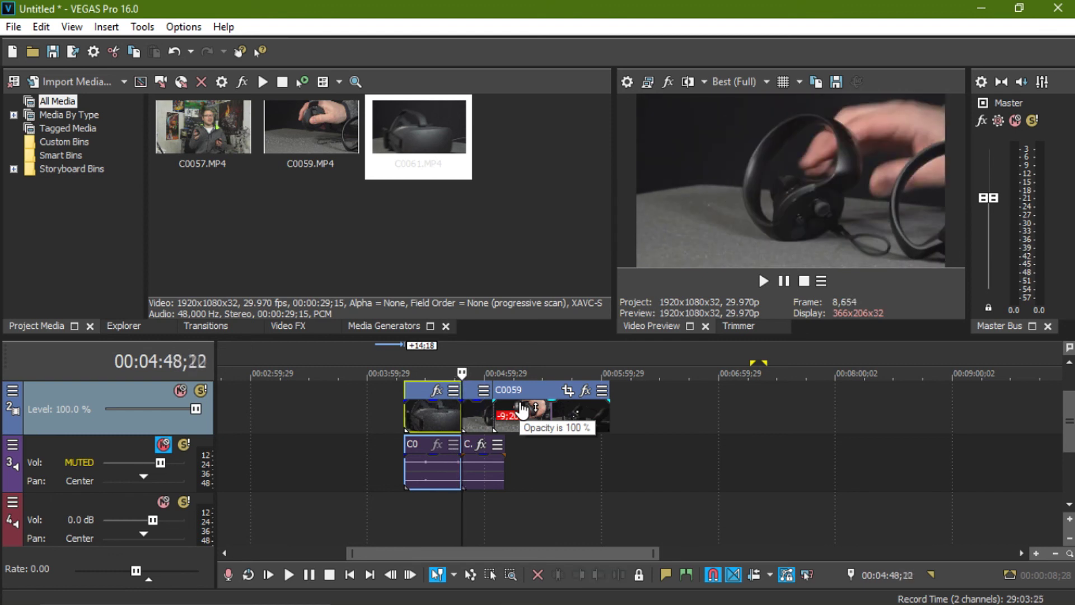
pyautogui.press('Left')
pyautogui.press('Left')
pyautogui.press('Left')
pyautogui.press('Left')
pyautogui.press('Left')
pyautogui.press('Left')
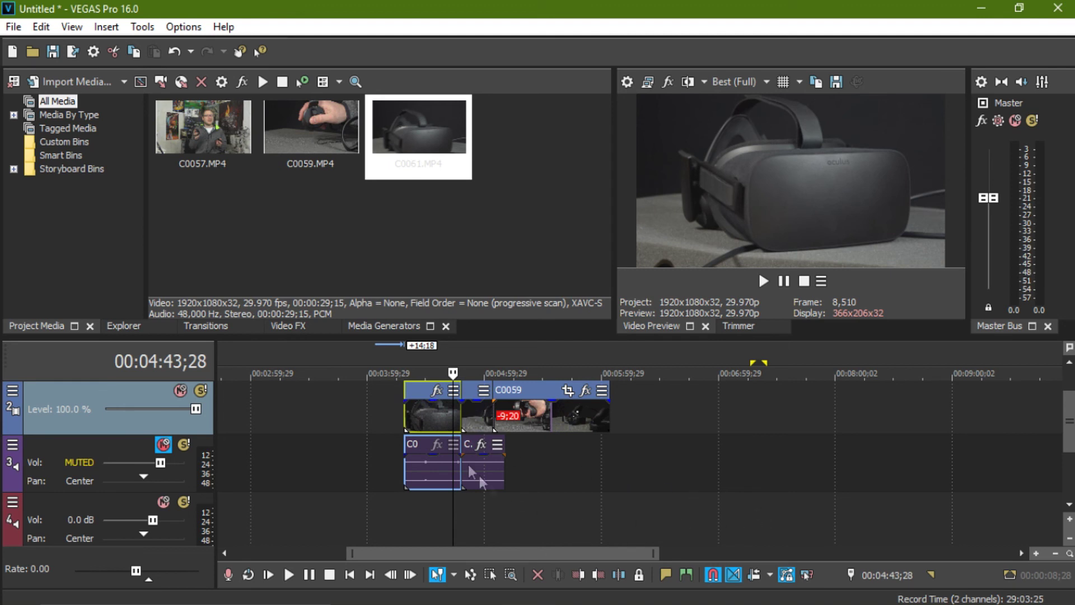
pyautogui.moveTo(454, 411); pyautogui.dragTo(450, 413)
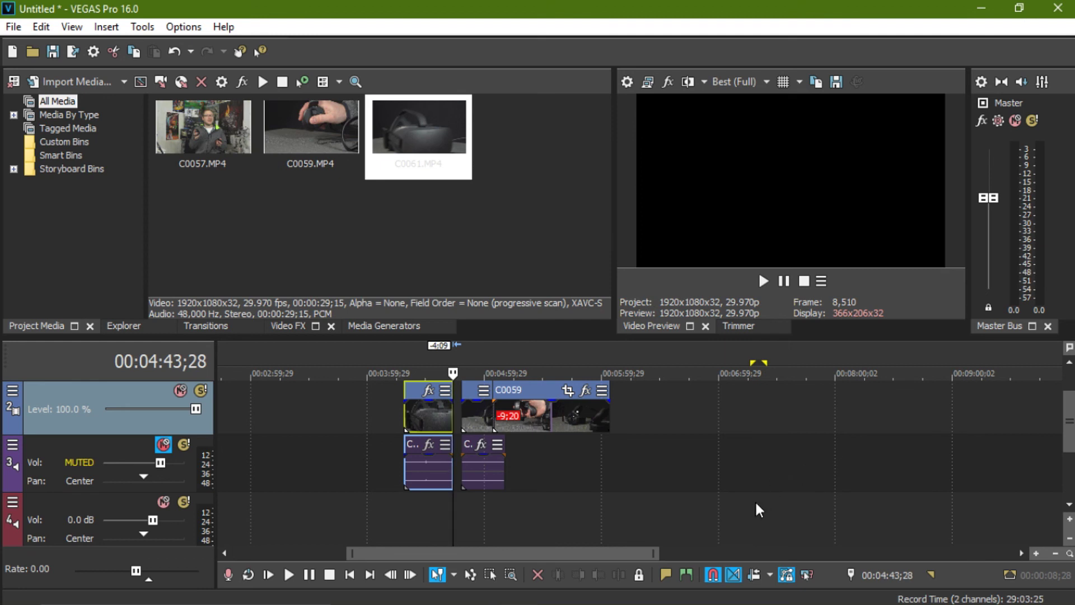
# Step: Turn on Auto Ripple for affected tracks, and try moving the short C0059 part against C0061, undoing the move
pyautogui.click(771, 574)
pyautogui.click(694, 493)
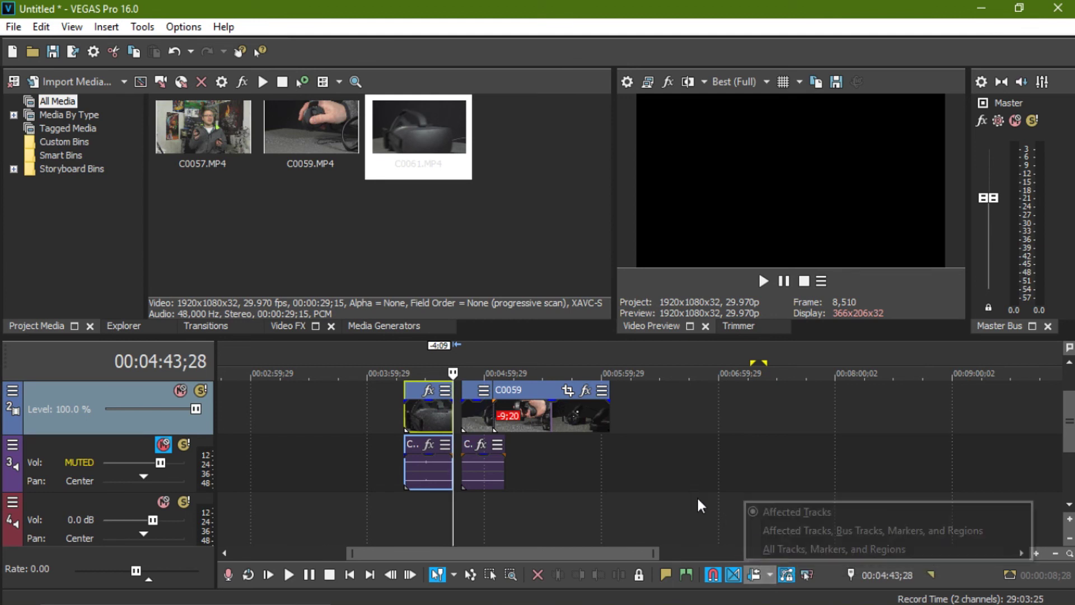
pyautogui.click(697, 497)
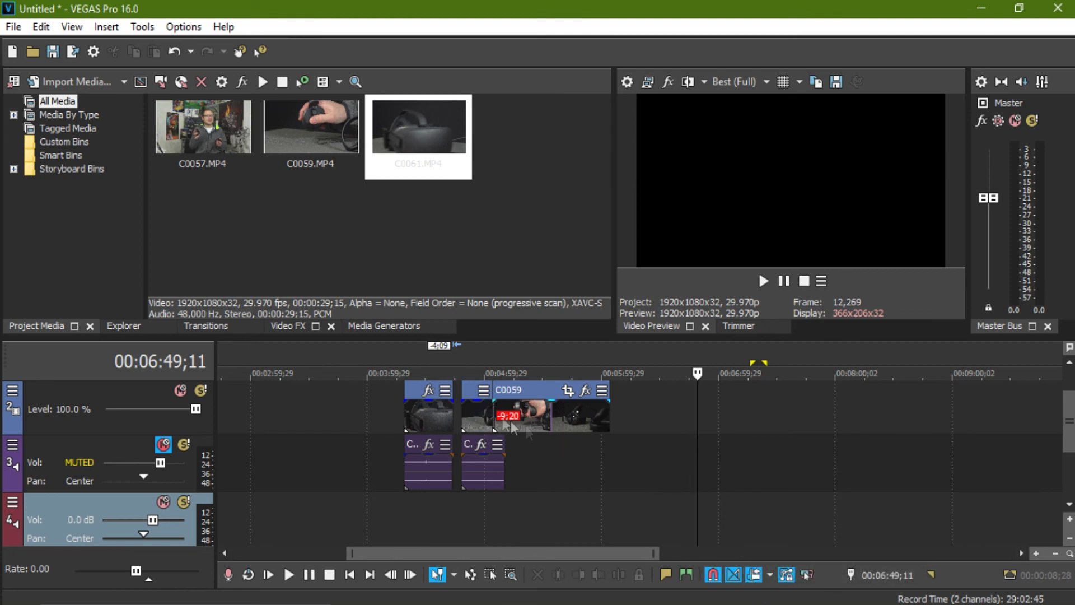
pyautogui.moveTo(471, 391); pyautogui.dragTo(463, 398)
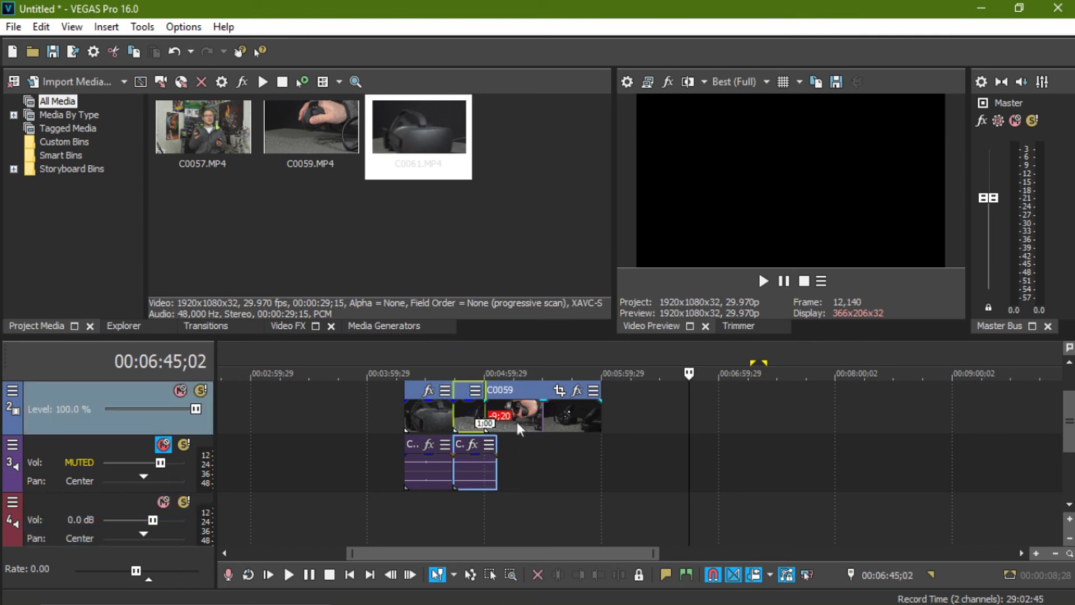
pyautogui.hotkey('ctrl', 'z')
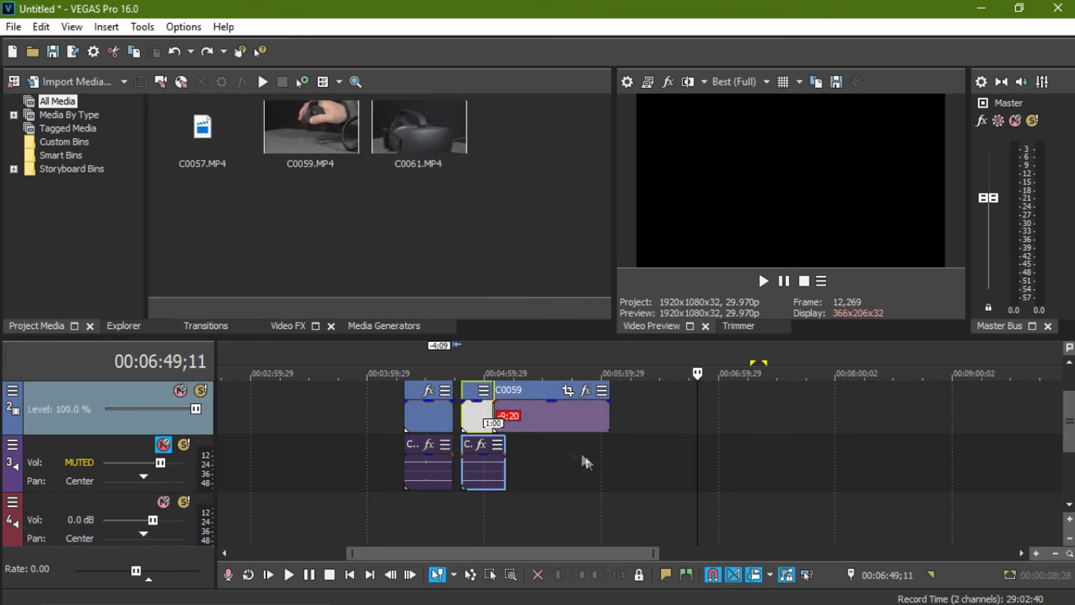
# Step: Undo the C0061 trim and trim its end with ripple to about 00:04:41, pulling the following clips along
pyautogui.moveTo(453, 420); pyautogui.dragTo(457, 428)
pyautogui.click(465, 422)
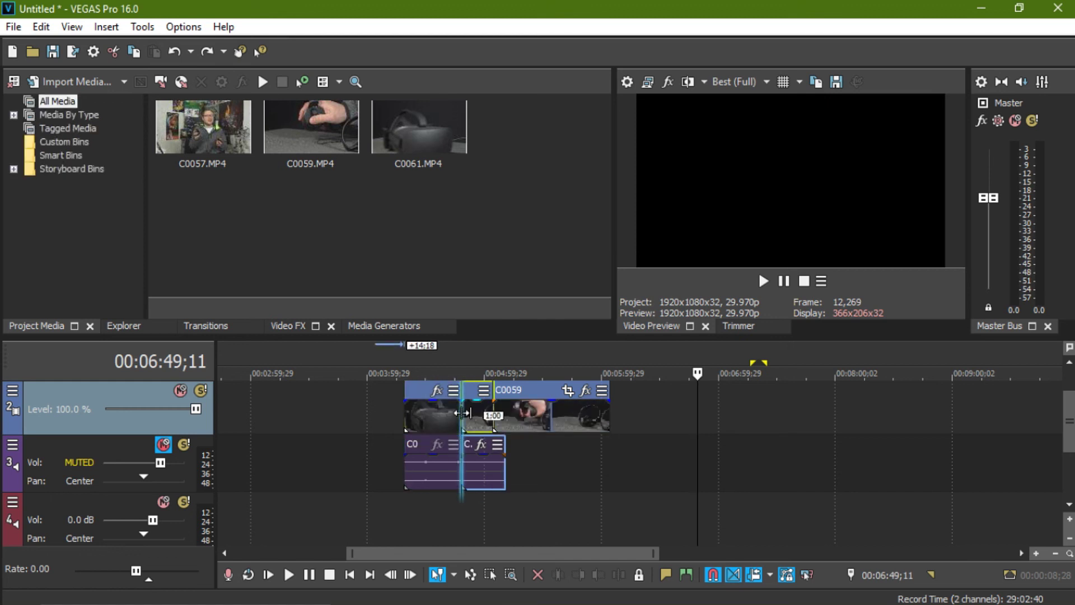
pyautogui.click(449, 415)
pyautogui.moveTo(463, 411); pyautogui.dragTo(454, 412)
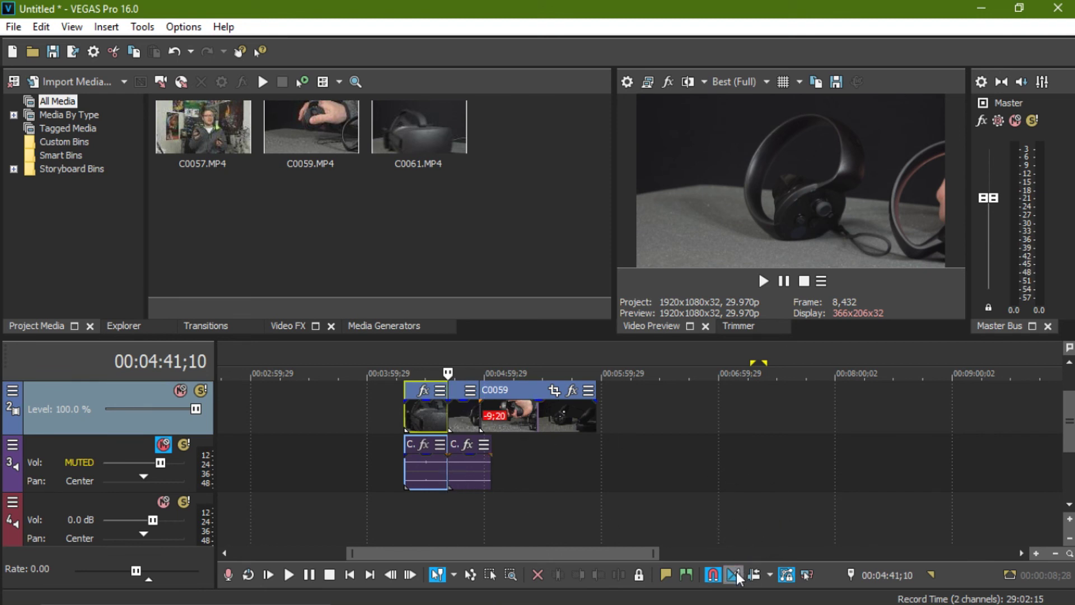
# Step: Move the longer C0059 part 9;02 earlier so it overlaps the short part in a crossfade of about 10;02
pyautogui.moveTo(520, 387); pyautogui.dragTo(510, 384)
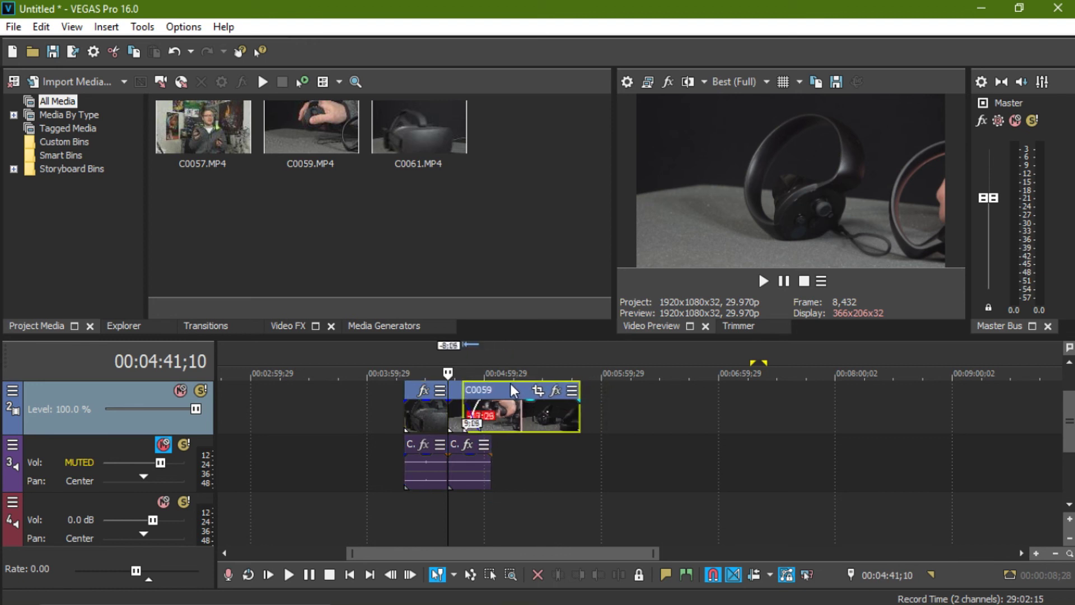
pyautogui.click(462, 392)
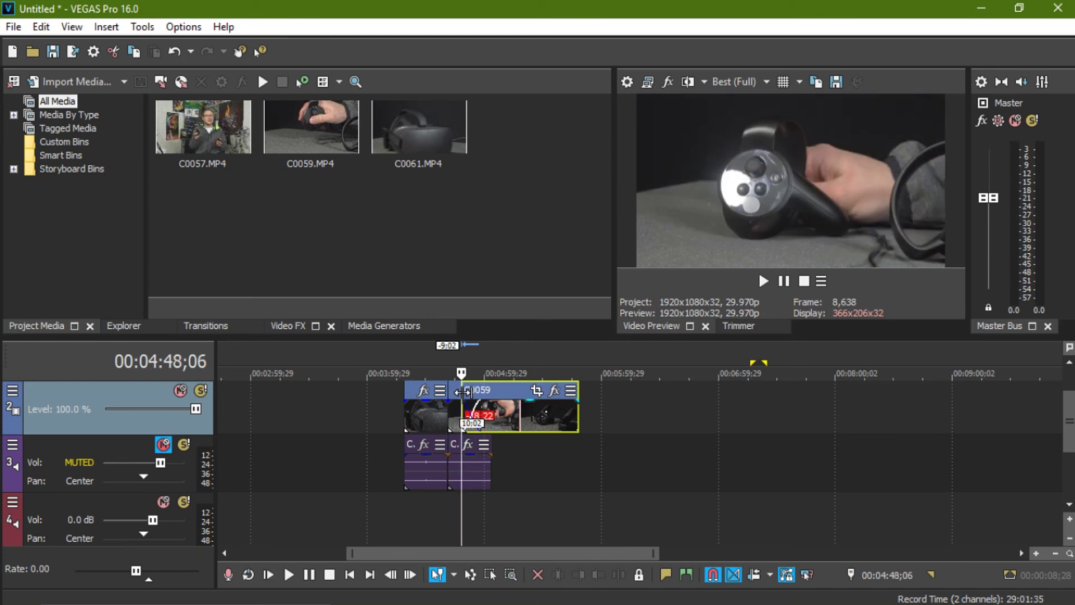
# Step: Examine the crossfade between the two C0059 parts by scrubbing forward to about 00:05:02 and back to 00:04:41
pyautogui.press('Right')
pyautogui.press('Right')
pyautogui.press('Right')
pyautogui.press('Right')
pyautogui.press('Right')
pyautogui.press('Right')
pyautogui.press('Right')
pyautogui.press('Right')
pyautogui.press('Right')
pyautogui.press('Right')
pyautogui.press('Right')
pyautogui.press('Right')
pyautogui.press('Right')
pyautogui.press('Right')
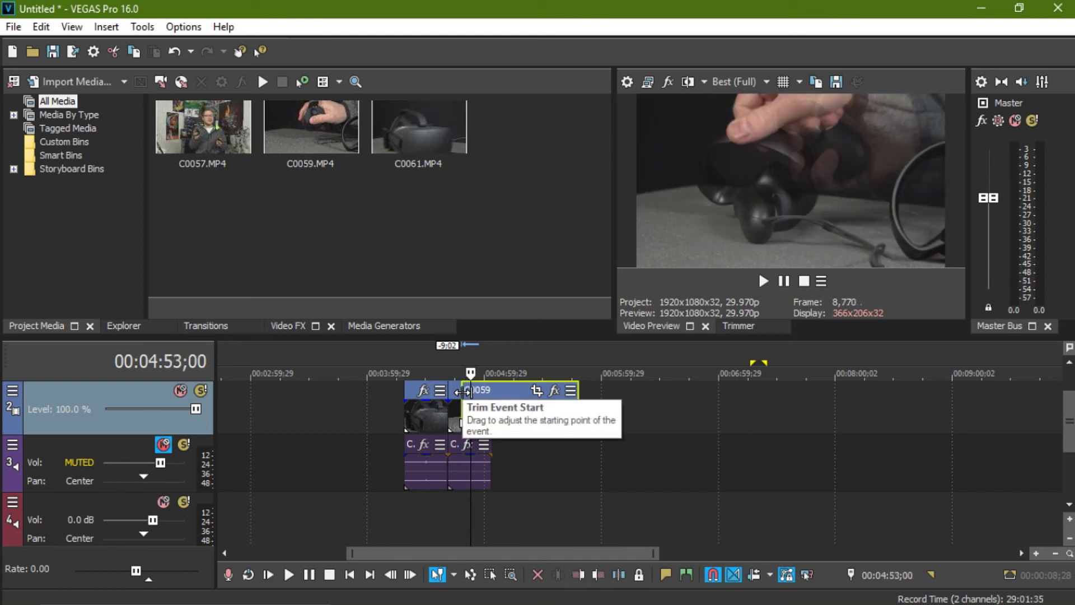
pyautogui.press('Right')
pyautogui.press('Right')
pyautogui.press('Right')
pyautogui.press('Right')
pyautogui.press('Right')
pyautogui.press('Right')
pyautogui.press('Right')
pyautogui.press('Right')
pyautogui.press('Right')
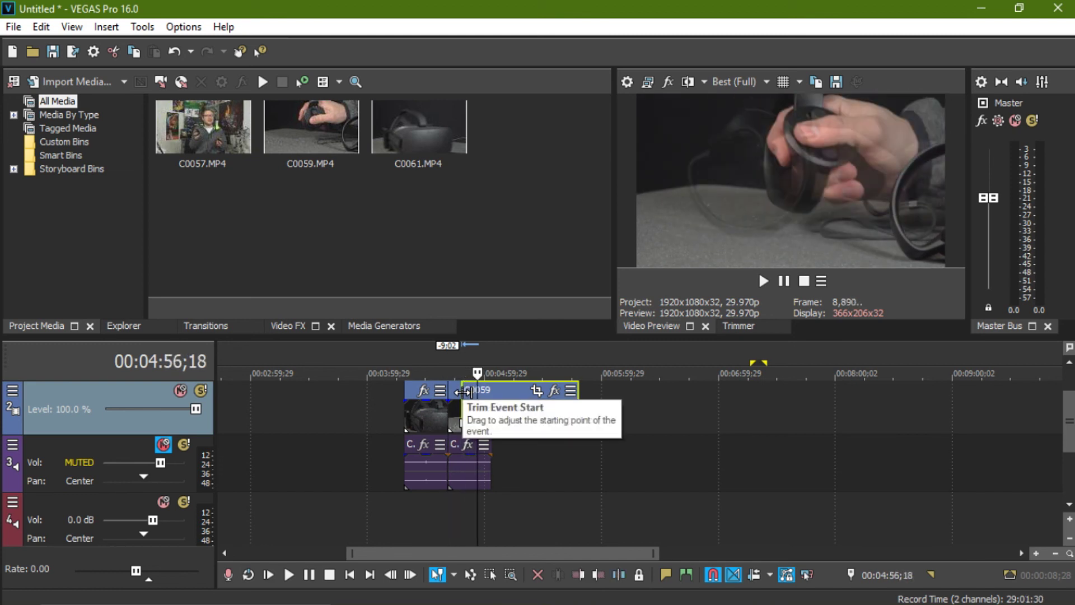
pyautogui.press('Right')
pyautogui.press('Right')
pyautogui.press('Right')
pyautogui.press('Right')
pyautogui.press('Right')
pyautogui.press('Right')
pyautogui.press('Right')
pyautogui.press('Right')
pyautogui.press('Right')
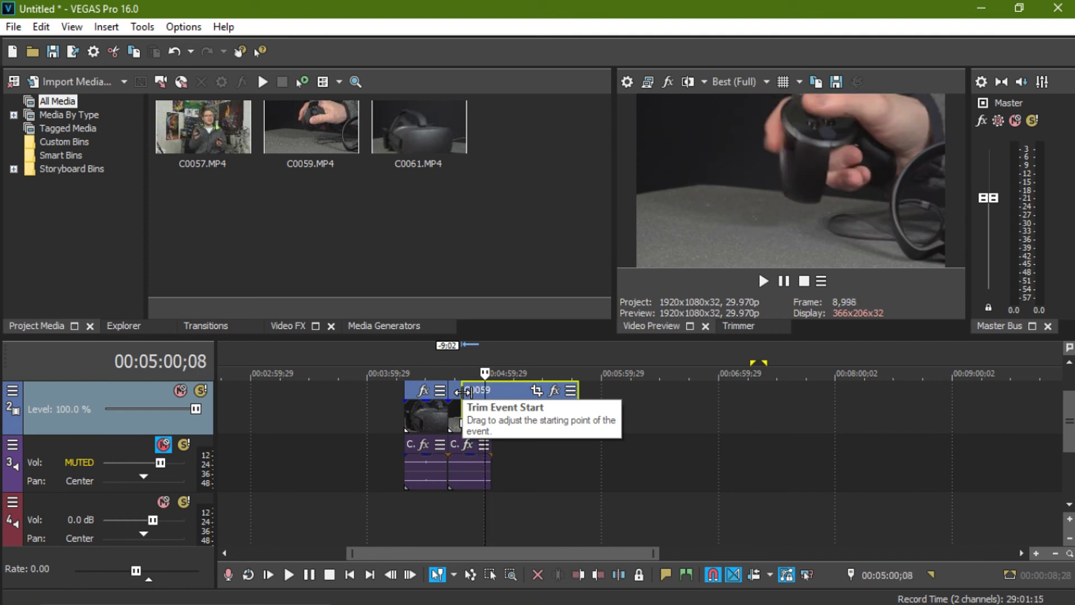
pyautogui.press('Right')
pyautogui.press('Right')
pyautogui.press('Right')
pyautogui.press('Right')
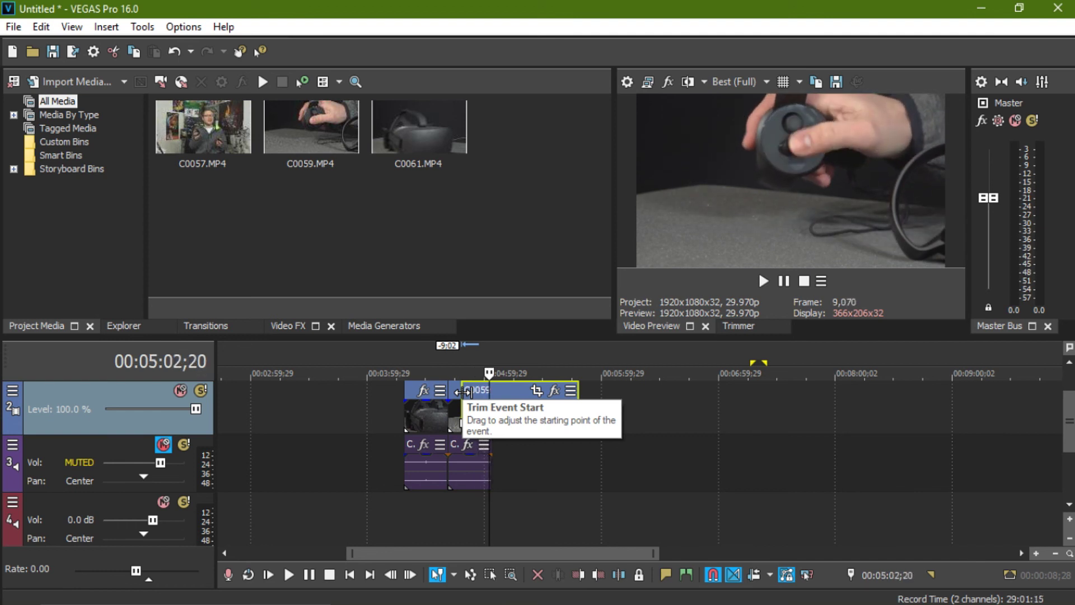
pyautogui.press('Right')
pyautogui.press('Left')
pyautogui.press('Left')
pyautogui.press('Left')
pyautogui.press('Left')
pyautogui.press('Left')
pyautogui.press('Left')
pyautogui.press('Left')
pyautogui.press('Left')
pyautogui.press('Left')
pyautogui.press('Left')
pyautogui.press('Left')
pyautogui.press('Left')
pyautogui.press('Left')
pyautogui.press('Left')
pyautogui.press('Left')
pyautogui.press('Left')
pyautogui.press('Left')
pyautogui.press('Left')
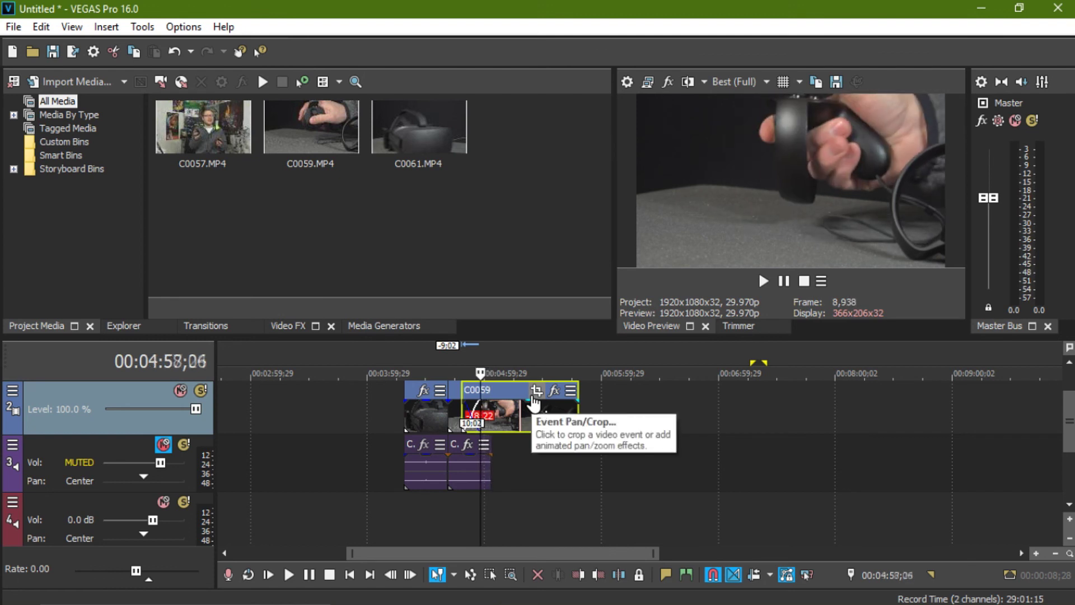
pyautogui.press('Left')
pyautogui.press('Left')
pyautogui.press('Left')
pyautogui.press('Left')
pyautogui.press('Left')
pyautogui.press('Left')
pyautogui.press('Left')
pyautogui.press('Left')
pyautogui.press('Left')
pyautogui.press('Left')
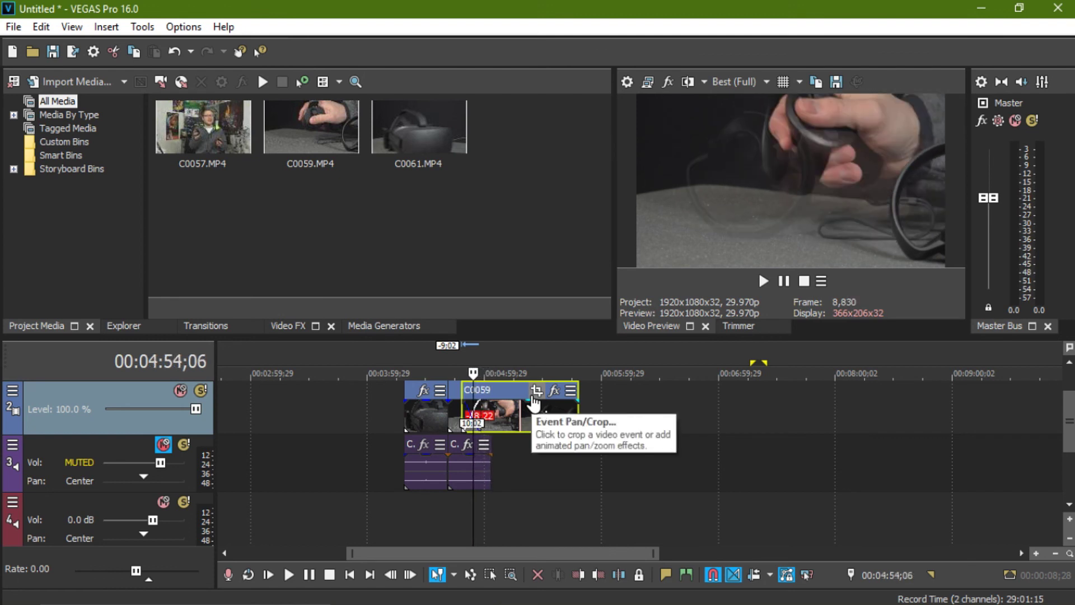
pyautogui.press('Left')
pyautogui.press('Left')
pyautogui.press('Left')
pyautogui.press('Left')
pyautogui.press('Left')
pyautogui.press('Left')
pyautogui.press('Left')
pyautogui.press('Left')
pyautogui.press('Left')
pyautogui.press('Left')
pyautogui.press('Left')
pyautogui.press('Left')
pyautogui.press('Left')
pyautogui.press('Left')
pyautogui.press('Left')
pyautogui.press('Left')
pyautogui.press('Left')
pyautogui.press('Left')
pyautogui.press('Left')
pyautogui.press('Left')
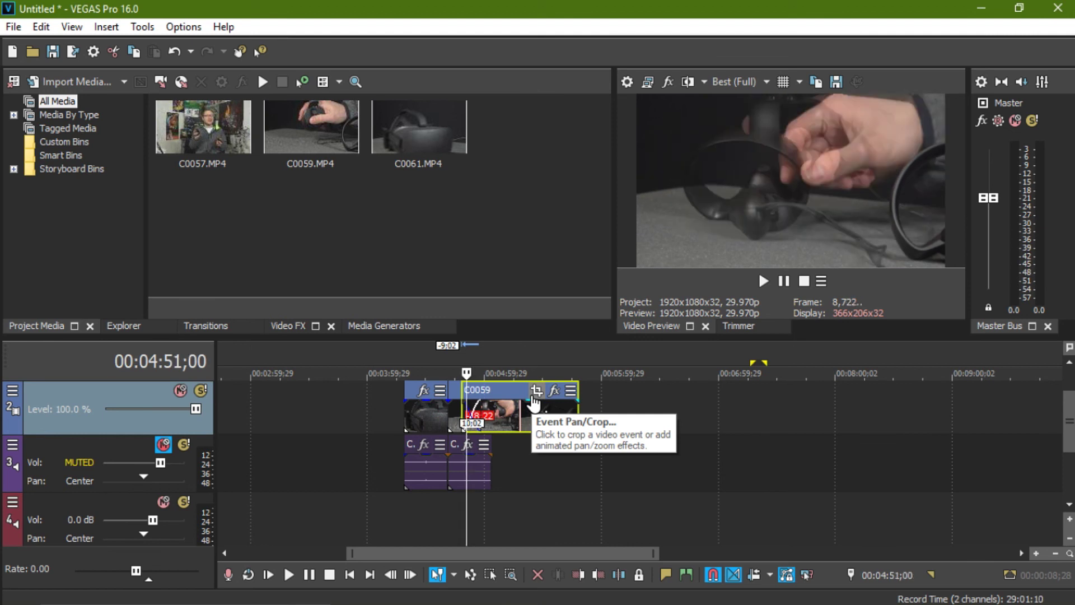
pyautogui.press('Left')
pyautogui.press('Left')
pyautogui.press('Left')
pyautogui.press('Left')
pyautogui.press('Left')
pyautogui.press('Left')
pyautogui.press('Left')
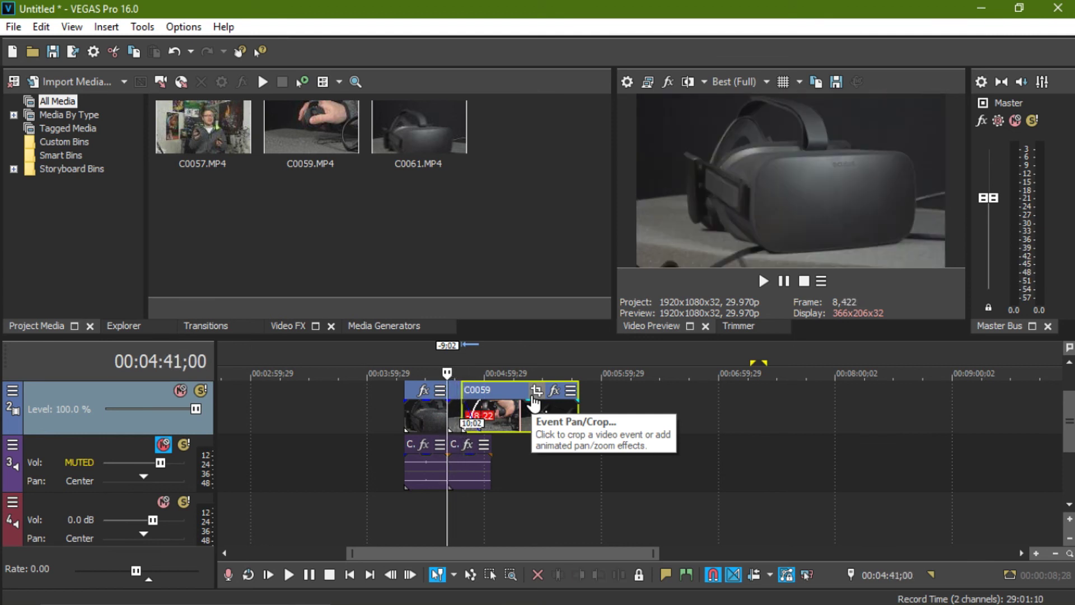
# Step: Try placing the longer C0059 part ahead of C0061 with a crossfade of about 15;28, and play and scrub through the overlap
pyautogui.moveTo(494, 390); pyautogui.dragTo(365, 389)
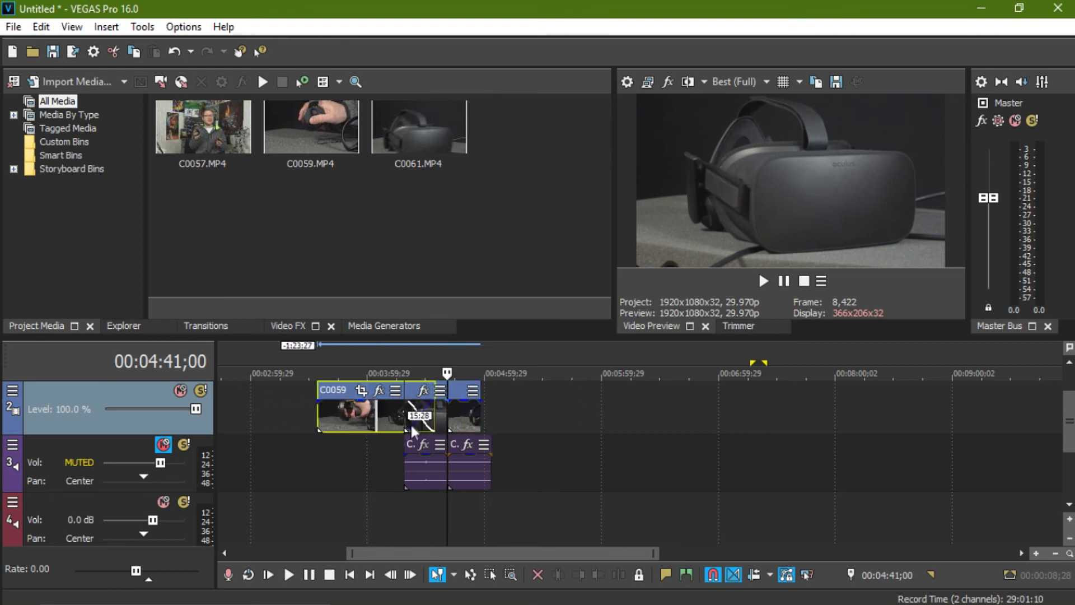
pyautogui.click(412, 435)
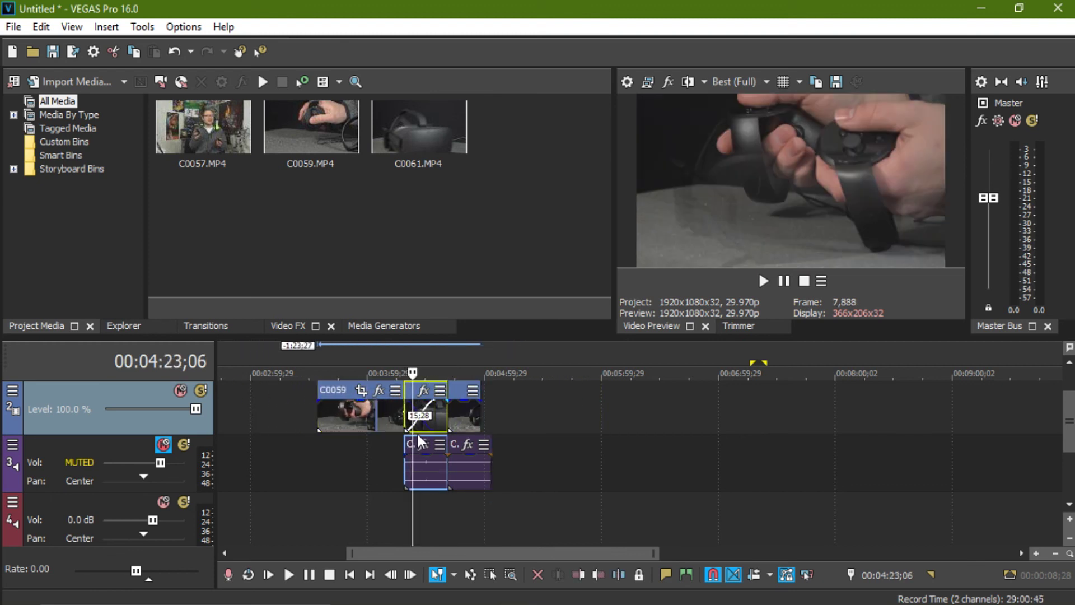
pyautogui.press('space')
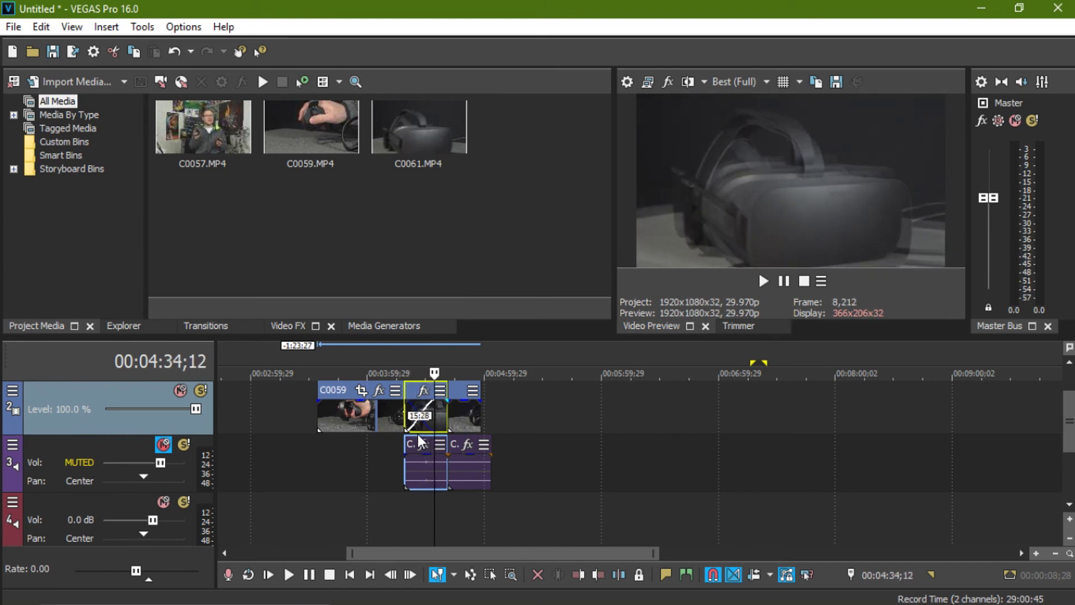
pyautogui.press('Left')
pyautogui.press('Left')
pyautogui.press('Left')
pyautogui.press('Left')
pyautogui.press('Left')
pyautogui.press('Left')
pyautogui.press('Left')
pyautogui.press('Left')
pyautogui.press('Left')
pyautogui.press('Left')
pyautogui.press('Left')
pyautogui.press('Left')
pyautogui.press('Left')
pyautogui.press('Left')
pyautogui.press('Left')
pyautogui.press('Left')
pyautogui.press('Left')
pyautogui.press('Left')
pyautogui.press('Left')
pyautogui.press('Left')
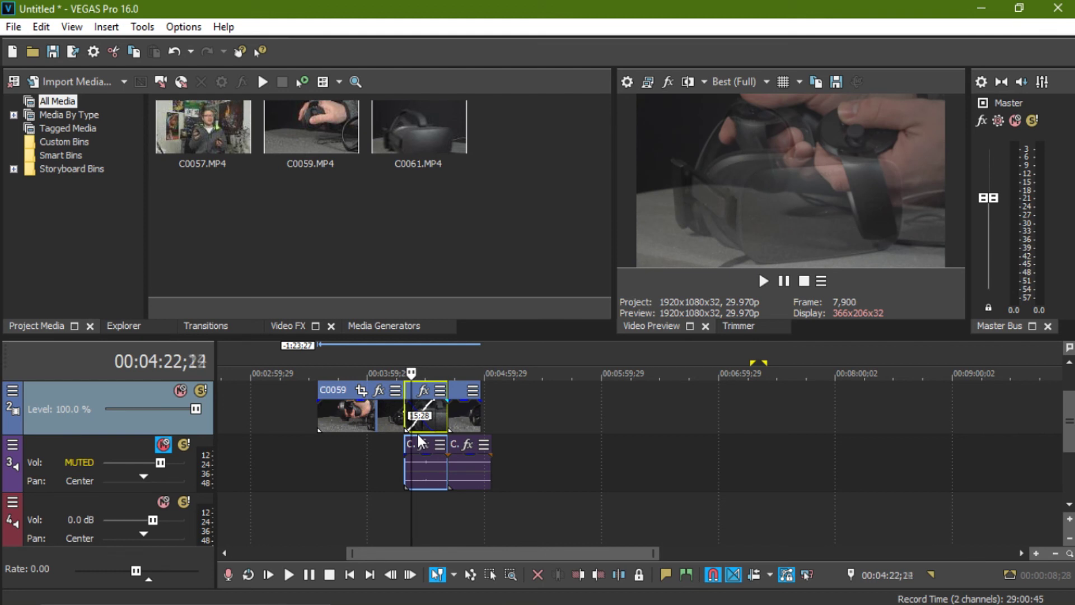
pyautogui.press('Left')
pyautogui.press('Left')
pyautogui.press('Left')
pyautogui.press('Left')
pyautogui.press('Left')
pyautogui.press('Left')
pyautogui.press('Left')
pyautogui.press('Left')
pyautogui.press('Left')
pyautogui.press('Left')
pyautogui.press('Left')
pyautogui.press('Left')
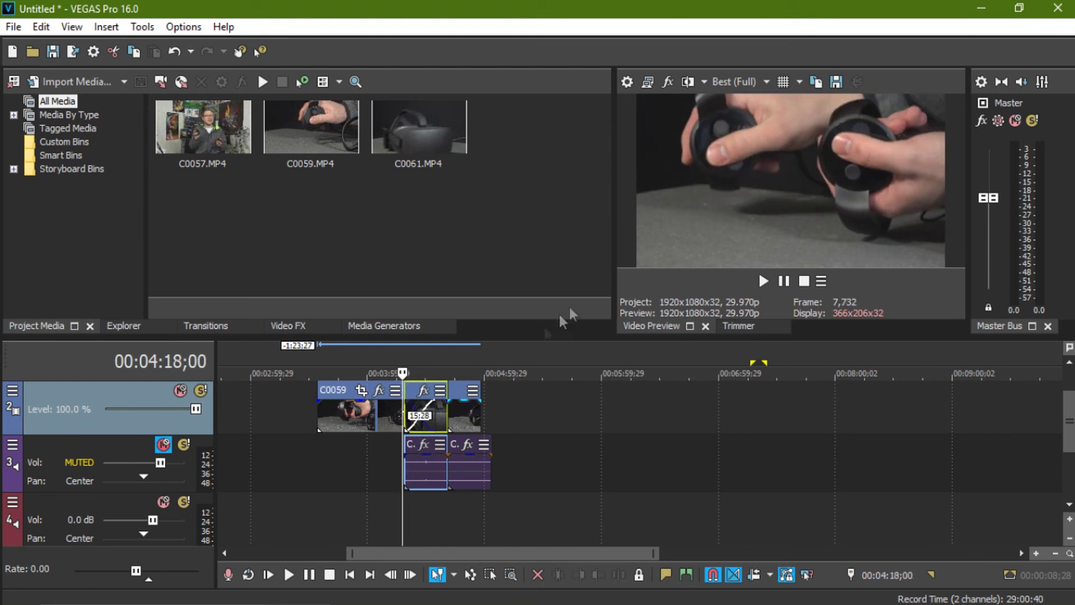
# Step: Scrub through the early portion of the moved C0059 part to about 00:03:56;29
pyautogui.click(345, 402)
pyautogui.press('Right')
pyautogui.press('Right')
pyautogui.press('Right')
pyautogui.press('Right')
pyautogui.press('Right')
pyautogui.press('Right')
pyautogui.press('Right')
pyautogui.press('Right')
pyautogui.press('Right')
pyautogui.press('Right')
pyautogui.press('Right')
pyautogui.press('Right')
pyautogui.press('Right')
pyautogui.press('Right')
pyautogui.press('Right')
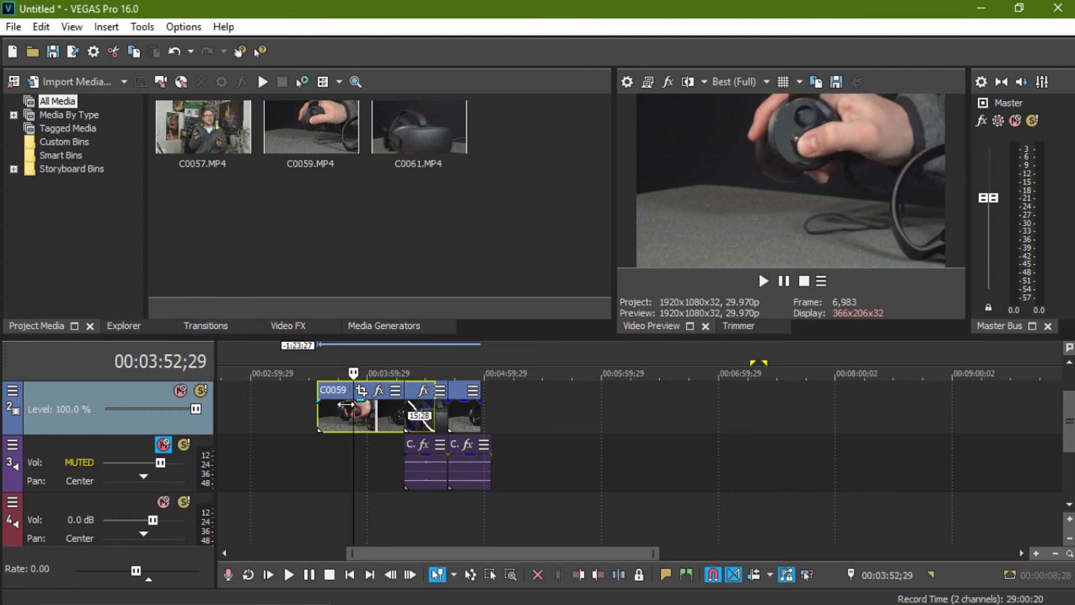
pyautogui.press('Right')
pyautogui.press('Right')
pyautogui.press('Right')
pyautogui.press('Right')
pyautogui.press('Right')
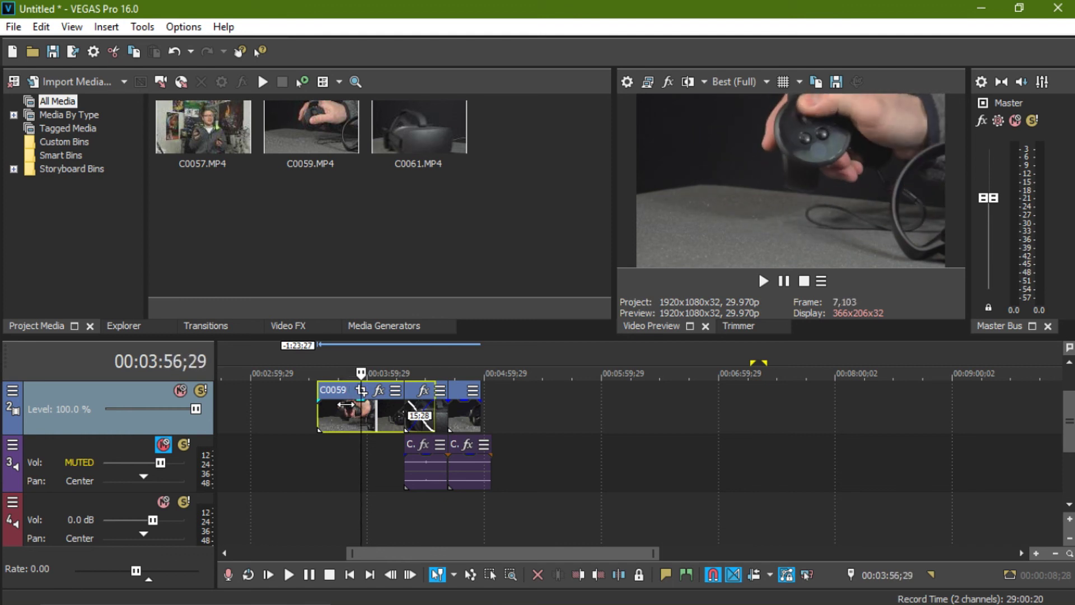
# Step: Move the longer C0059 part back behind the short one, snapping its start to the short part's end at 00:04:58;08
pyautogui.moveTo(333, 394); pyautogui.dragTo(500, 388)
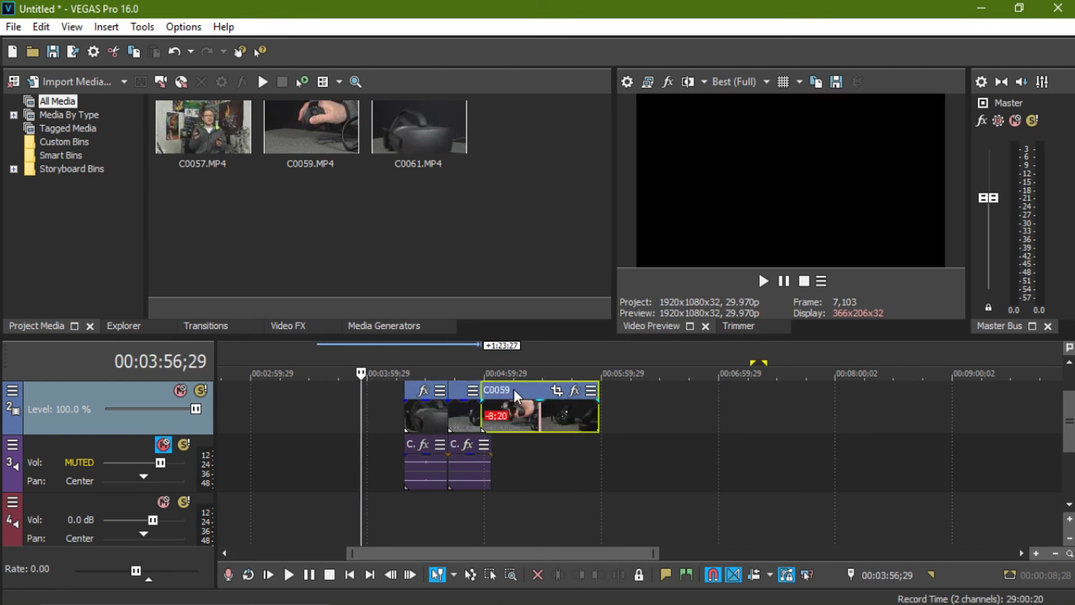
pyautogui.click(714, 575)
pyautogui.moveTo(515, 397)
pyautogui.mouseDown()
pyautogui.moveTo(540, 401)
pyautogui.moveTo(510, 388)
pyautogui.mouseUp()
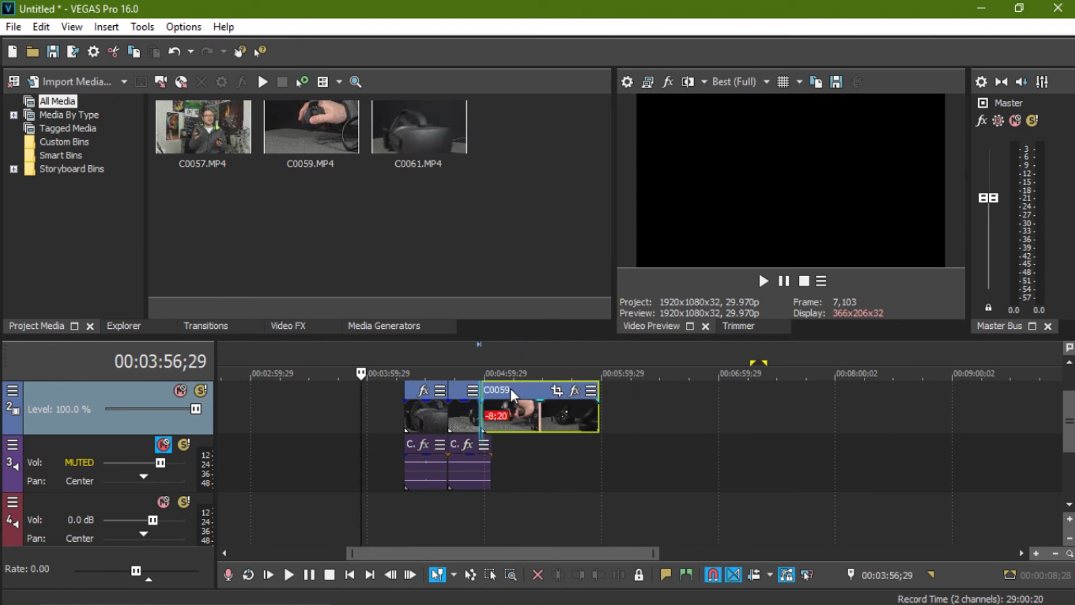
pyautogui.click(474, 392)
pyautogui.scroll(8, 499, 391)
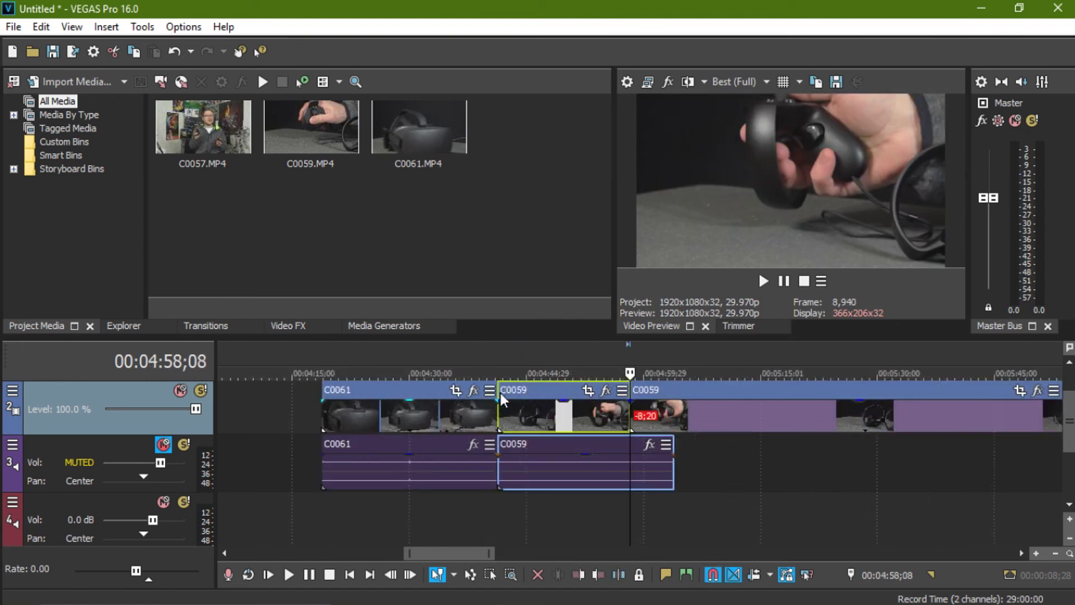
pyautogui.moveTo(678, 394)
pyautogui.mouseDown()
pyautogui.moveTo(658, 391)
pyautogui.moveTo(674, 395)
pyautogui.mouseUp()
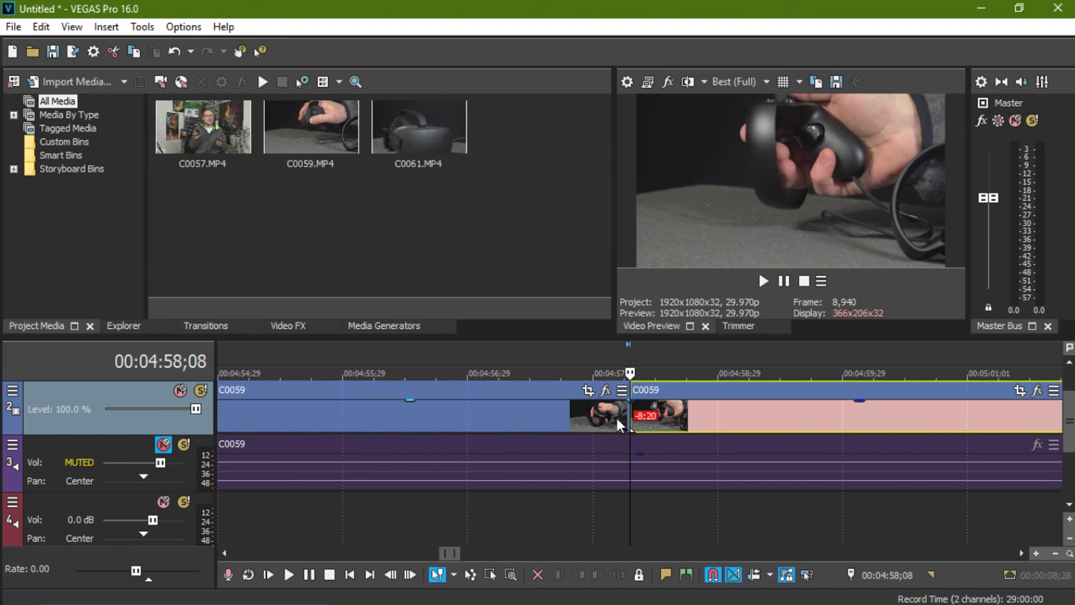
# Step: Examine the join between the two C0059 parts at 00:04:58;08 at different zoom levels
pyautogui.scroll(-10, 511, 442)
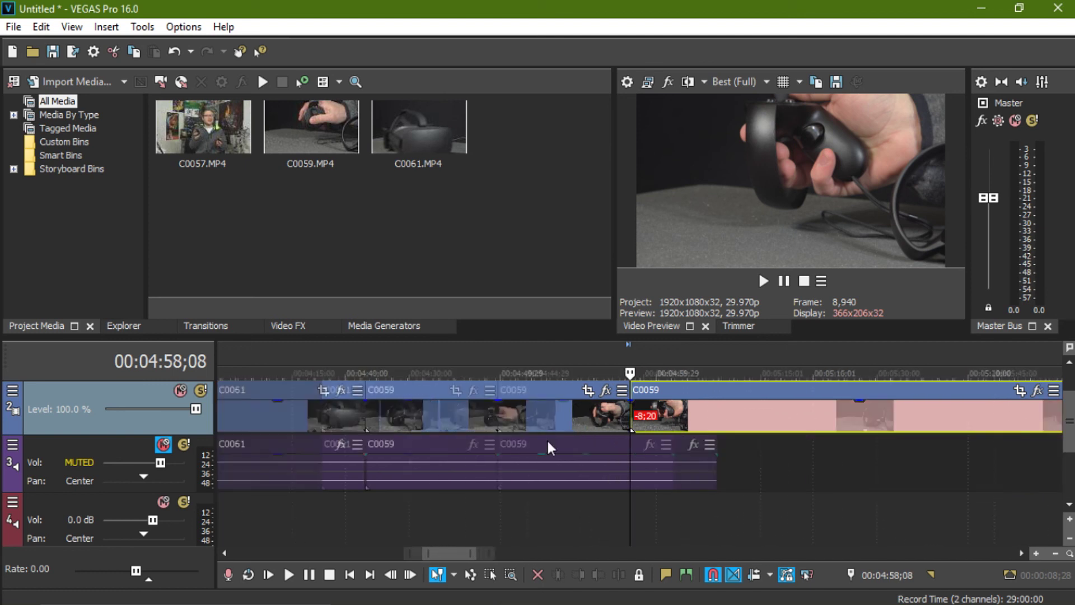
pyautogui.click(1070, 521)
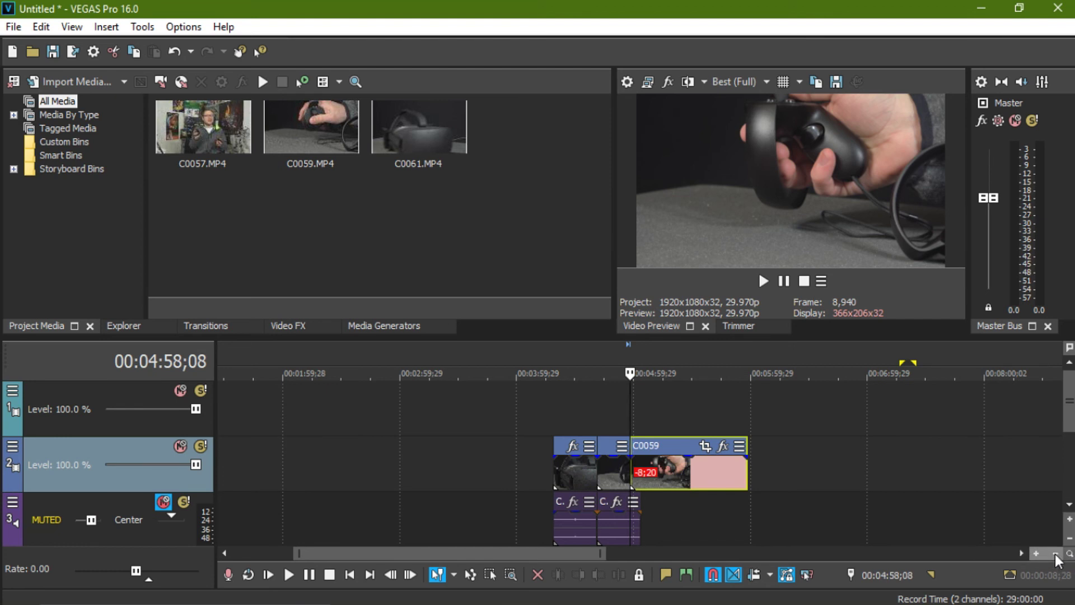
pyautogui.click(1055, 553)
pyautogui.click(1039, 556)
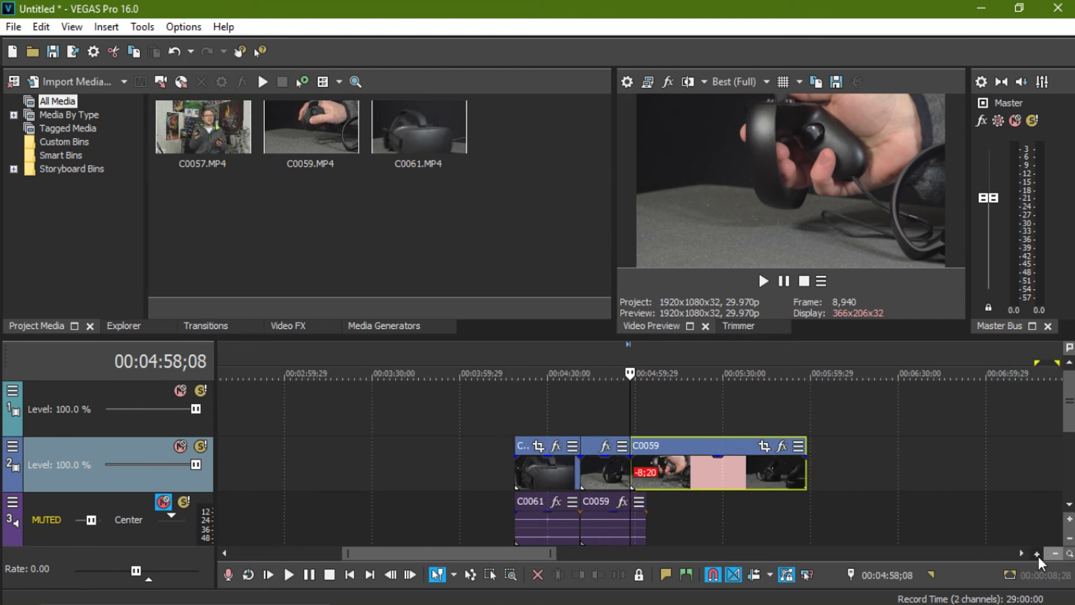
pyautogui.click(1039, 556)
pyautogui.scroll(5, 742, 465)
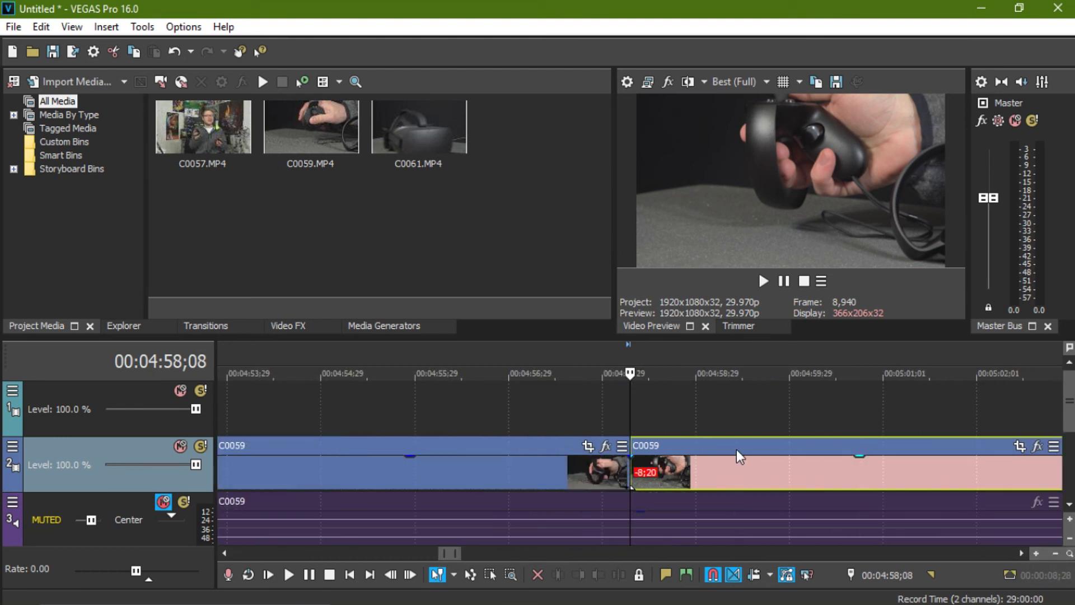
pyautogui.scroll(3, 733, 451)
pyautogui.scroll(-5, 739, 456)
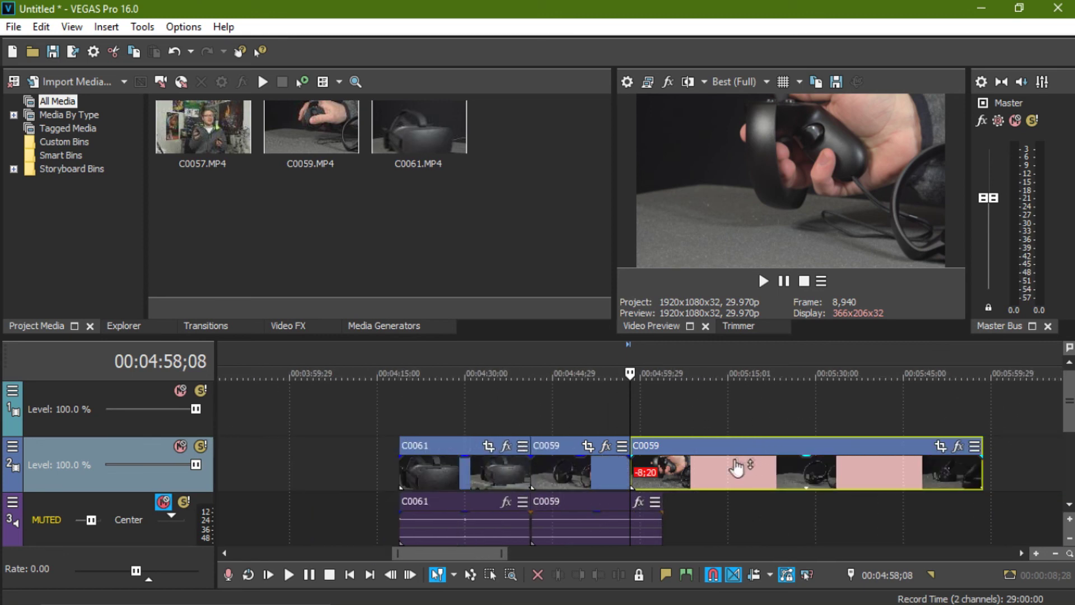
# Step: Fade in the start of C0061's video and audio over about 5 seconds, and fade out the end of the last C0059 video part
pyautogui.moveTo(1064, 396); pyautogui.dragTo(1067, 422)
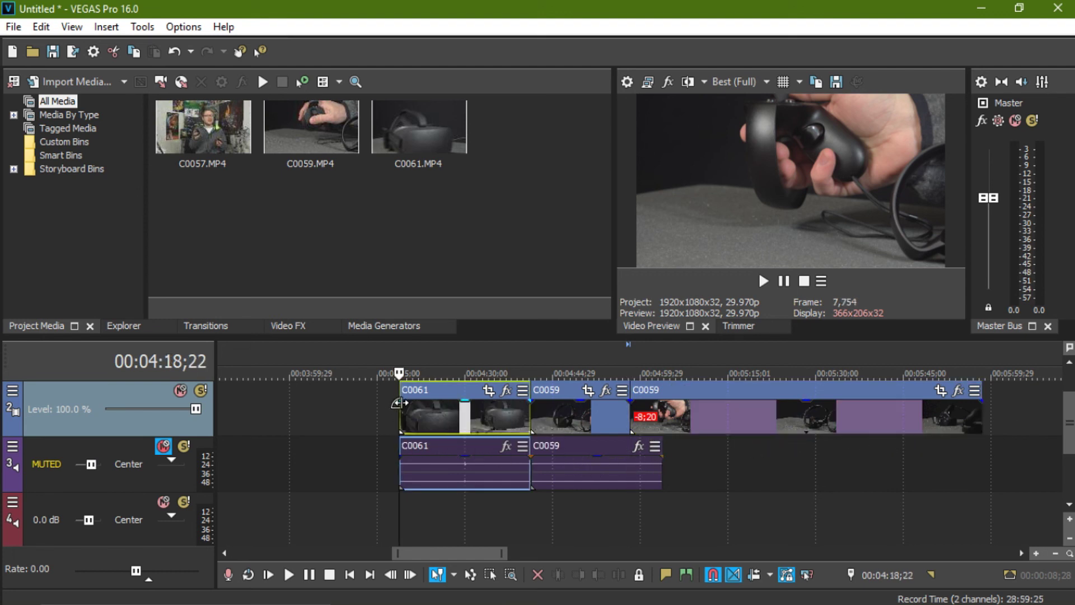
pyautogui.click(404, 411)
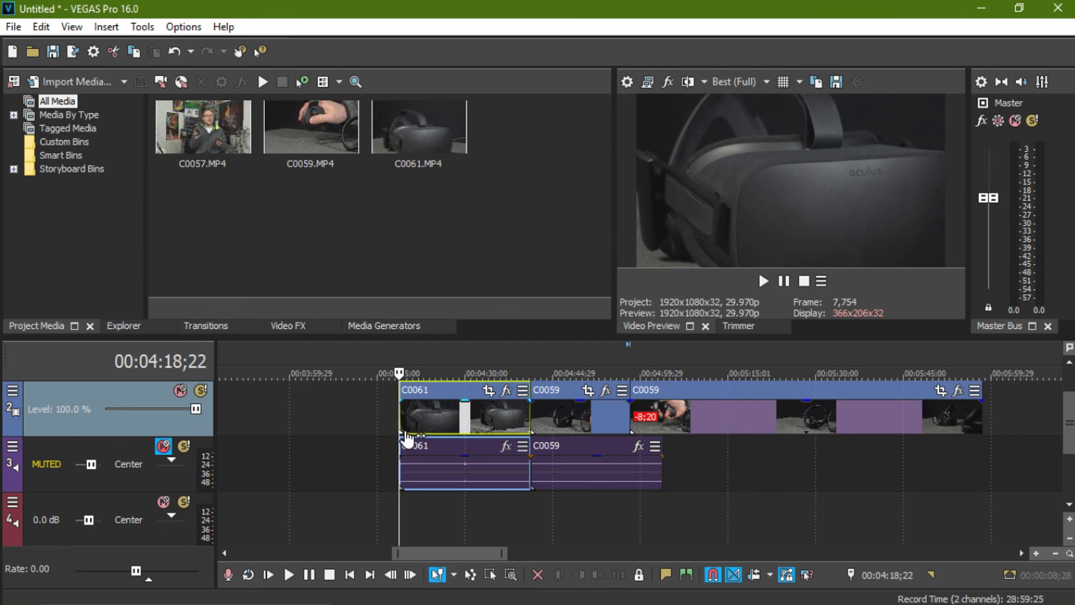
pyautogui.moveTo(401, 458); pyautogui.dragTo(421, 464)
pyautogui.moveTo(403, 401); pyautogui.dragTo(429, 404)
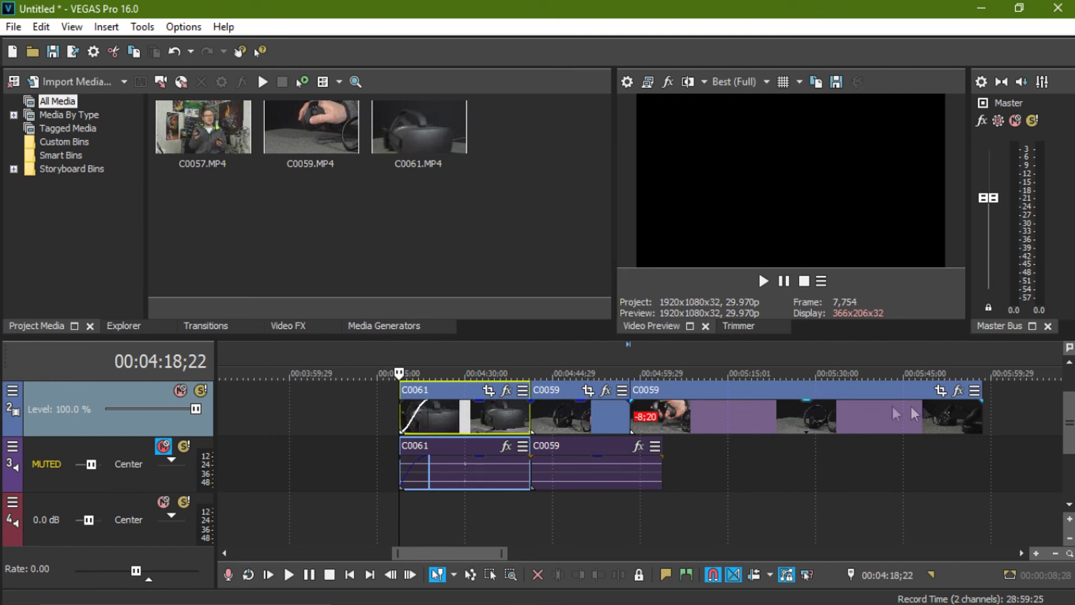
pyautogui.moveTo(981, 401); pyautogui.dragTo(943, 403)
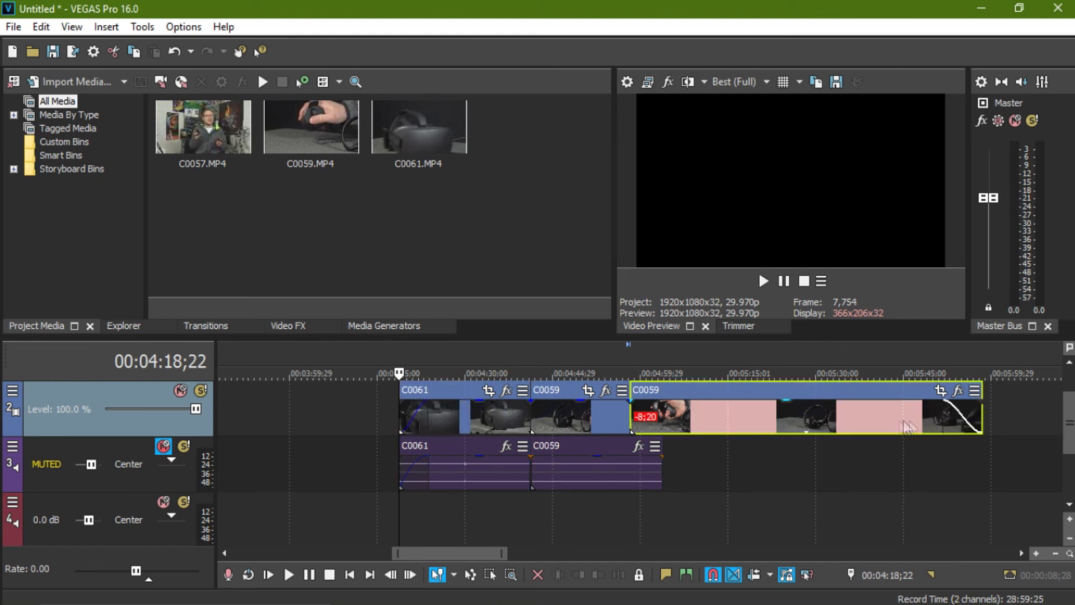
# Step: Play the fade-in of C0061 from its start to about 00:04:23;21
pyautogui.click(404, 416)
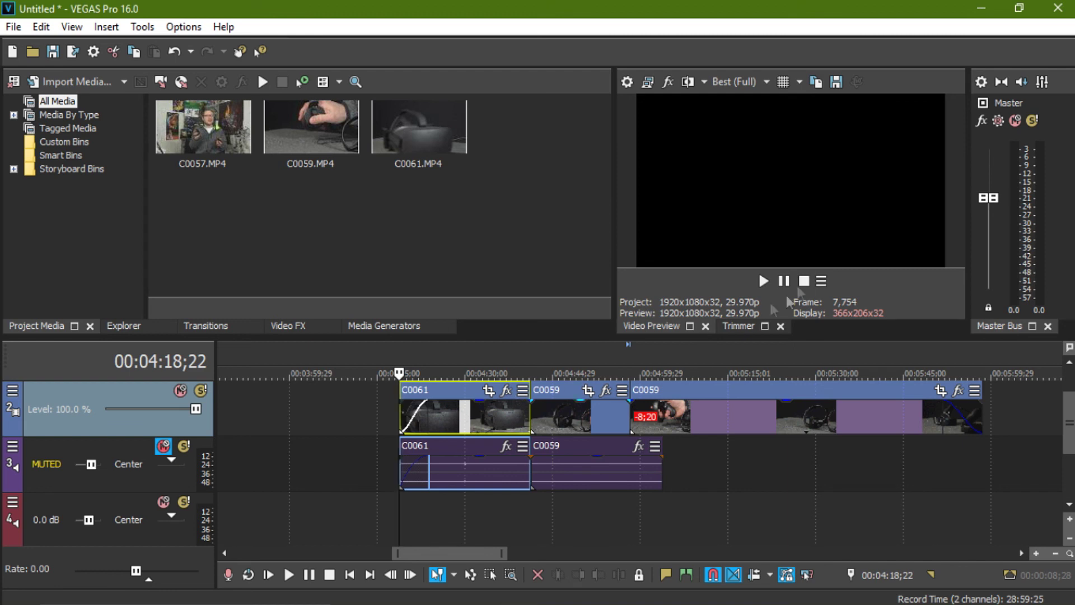
pyautogui.click(763, 280)
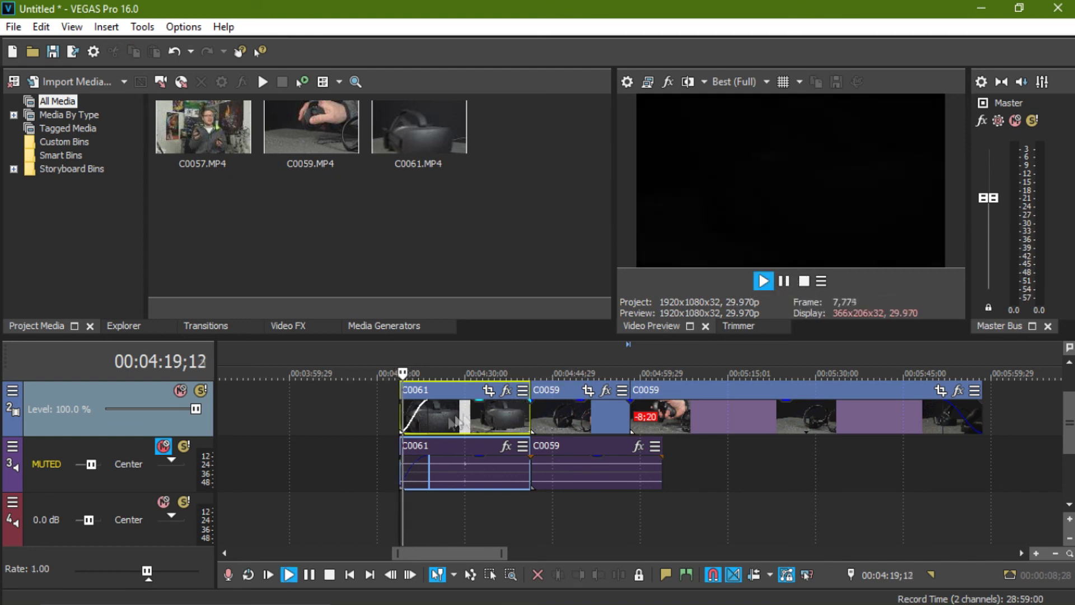
pyautogui.click(784, 282)
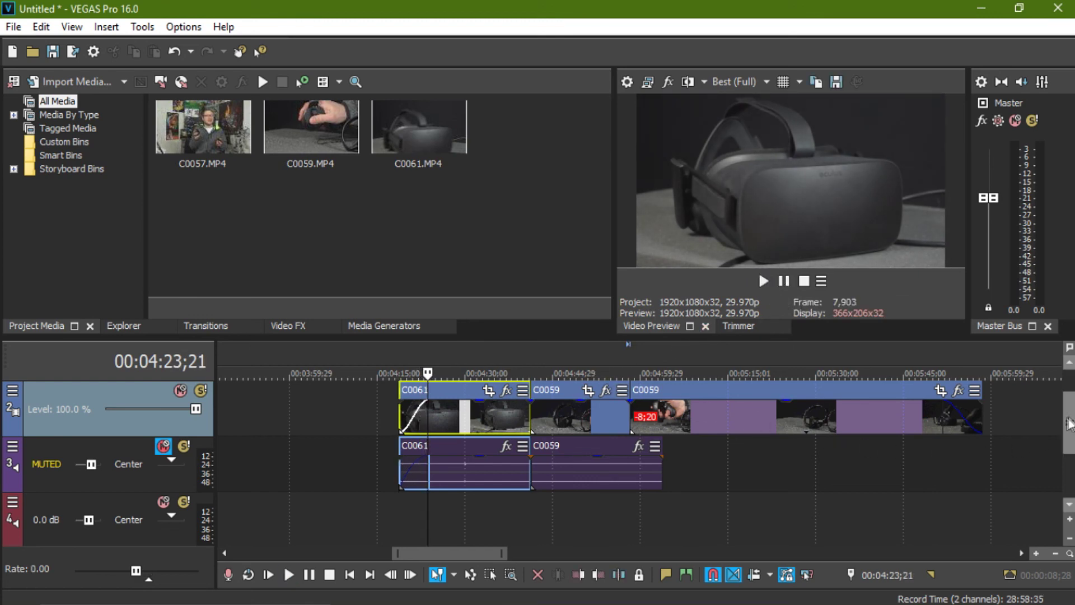
# Step: Apply the 3D Blinds transition with the Left to Right preset to the fade-in of C0061, and close its settings
pyautogui.moveTo(1070, 426); pyautogui.dragTo(1070, 407)
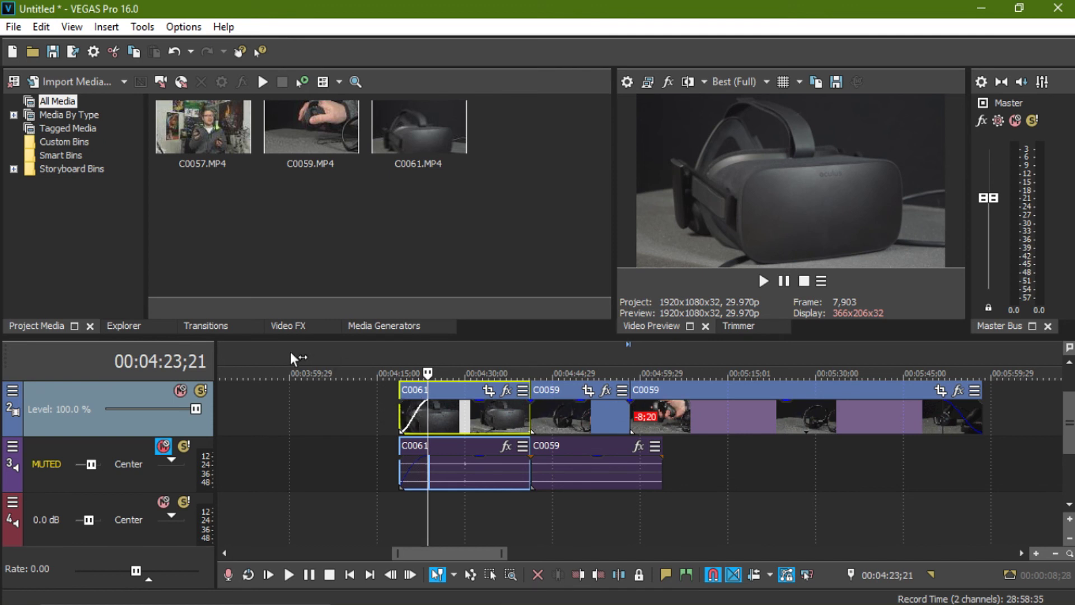
pyautogui.click(191, 327)
pyautogui.moveTo(296, 129); pyautogui.dragTo(419, 415)
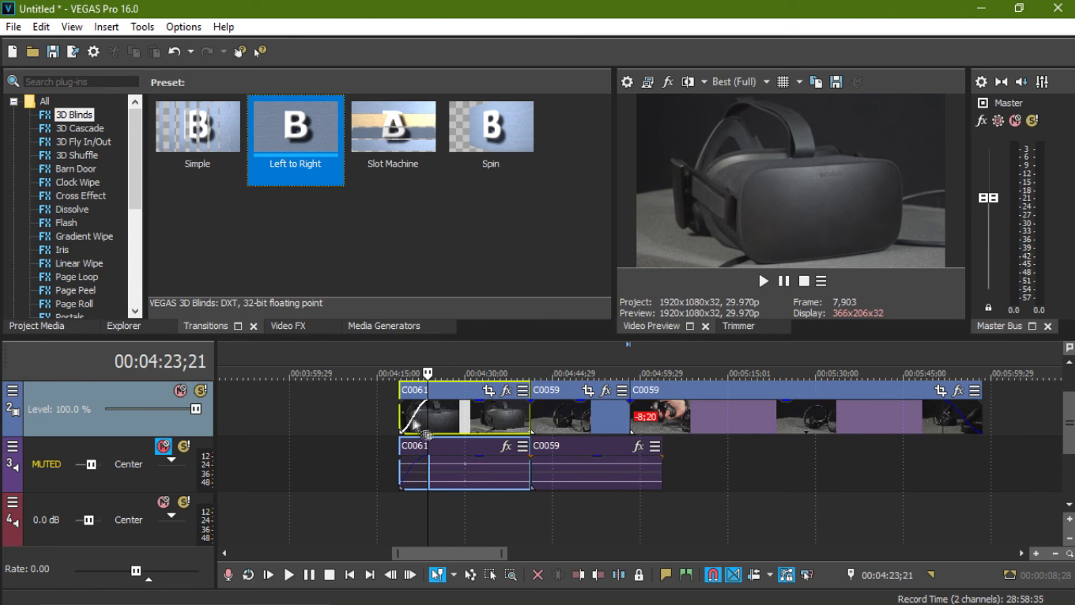
pyautogui.click(538, 93)
# Step: Examine the 3D Blinds transition by scrubbing around the start of C0061 and forward to about 00:04:20;21
pyautogui.click(408, 442)
pyautogui.click(413, 426)
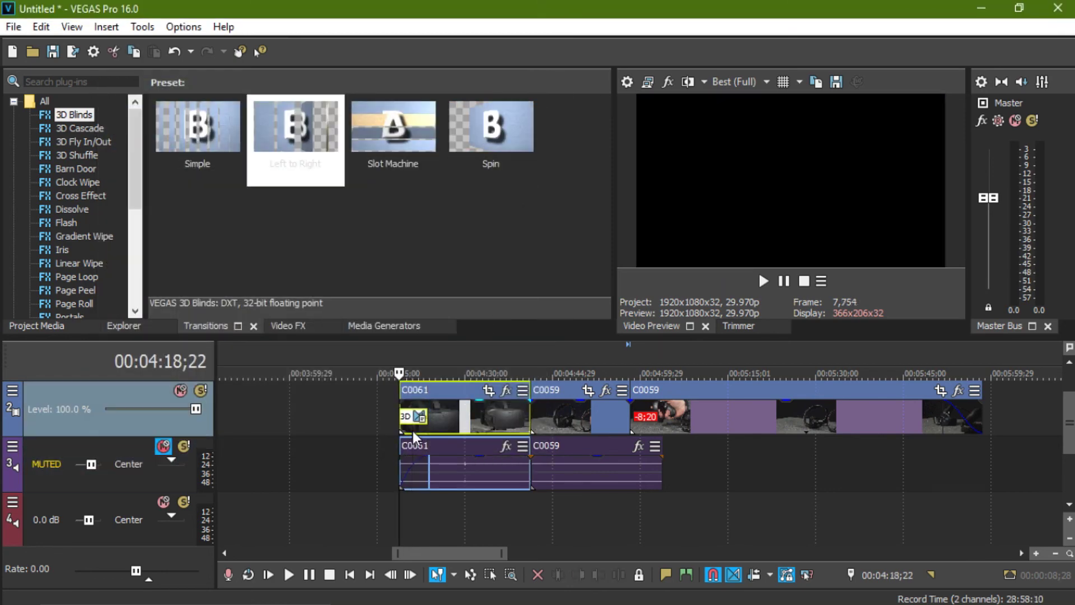
pyautogui.press('Left')
pyautogui.press('Left')
pyautogui.press('Left')
pyautogui.press('Left')
pyautogui.press('Left')
pyautogui.press('Left')
pyautogui.press('Left')
pyautogui.press('Left')
pyautogui.press('Left')
pyautogui.press('Left')
pyautogui.press('Left')
pyautogui.press('Left')
pyautogui.press('Left')
pyautogui.press('Left')
pyautogui.press('Left')
pyautogui.press('Left')
pyautogui.press('Left')
pyautogui.press('Left')
pyautogui.press('Left')
pyautogui.press('Left')
pyautogui.press('Right')
pyautogui.press('Right')
pyautogui.press('Right')
pyautogui.press('Right')
pyautogui.press('Right')
pyautogui.press('Right')
pyautogui.press('Right')
pyautogui.press('Right')
pyautogui.press('Right')
pyautogui.press('Right')
pyautogui.press('Right')
pyautogui.press('Right')
pyautogui.press('Right')
pyautogui.press('Right')
pyautogui.press('Right')
pyautogui.press('Right')
pyautogui.press('Right')
pyautogui.press('Right')
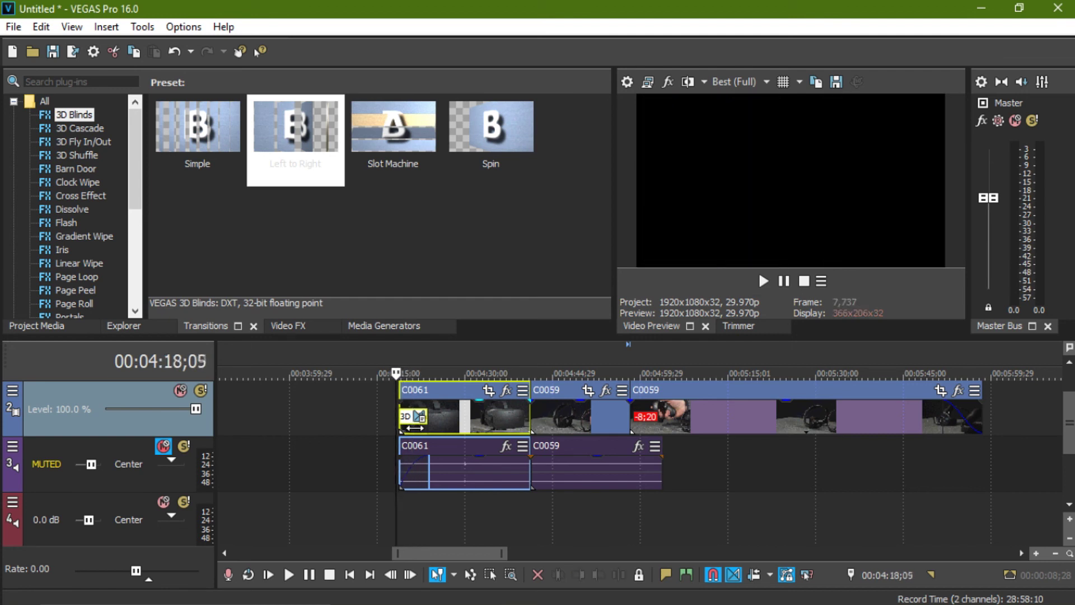
pyautogui.press('Right')
pyautogui.press('Right')
pyautogui.press('Right')
pyautogui.press('Right')
pyautogui.press('Right')
pyautogui.press('Right')
pyautogui.press('Right')
pyautogui.press('Right')
pyautogui.press('Right')
pyautogui.press('Right')
pyautogui.press('Right')
pyautogui.press('Right')
pyautogui.press('Right')
pyautogui.press('Right')
pyautogui.press('Right')
pyautogui.press('Right')
pyautogui.press('Right')
pyautogui.press('Right')
pyautogui.press('Right')
pyautogui.press('Right')
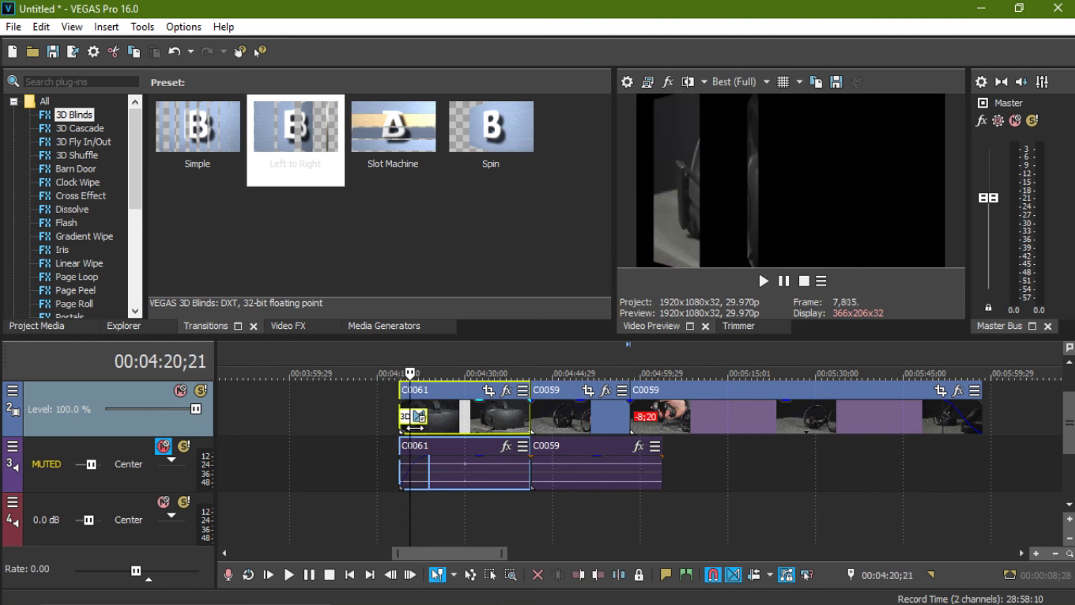
# Step: Step frame by frame through the 3D Blinds transition at the start of C0061, up to 00:04:23;07
pyautogui.press('Right')
pyautogui.press('Right')
pyautogui.press('Right')
pyautogui.press('Right')
pyautogui.press('Right')
pyautogui.press('Right')
pyautogui.press('Right')
pyautogui.press('Right')
pyautogui.press('Right')
pyautogui.press('Right')
pyautogui.press('Right')
pyautogui.press('Right')
pyautogui.press('Right')
pyautogui.press('Right')
pyautogui.press('Right')
pyautogui.press('Right')
pyautogui.press('Right')
pyautogui.press('Right')
pyautogui.press('Right')
pyautogui.press('Right')
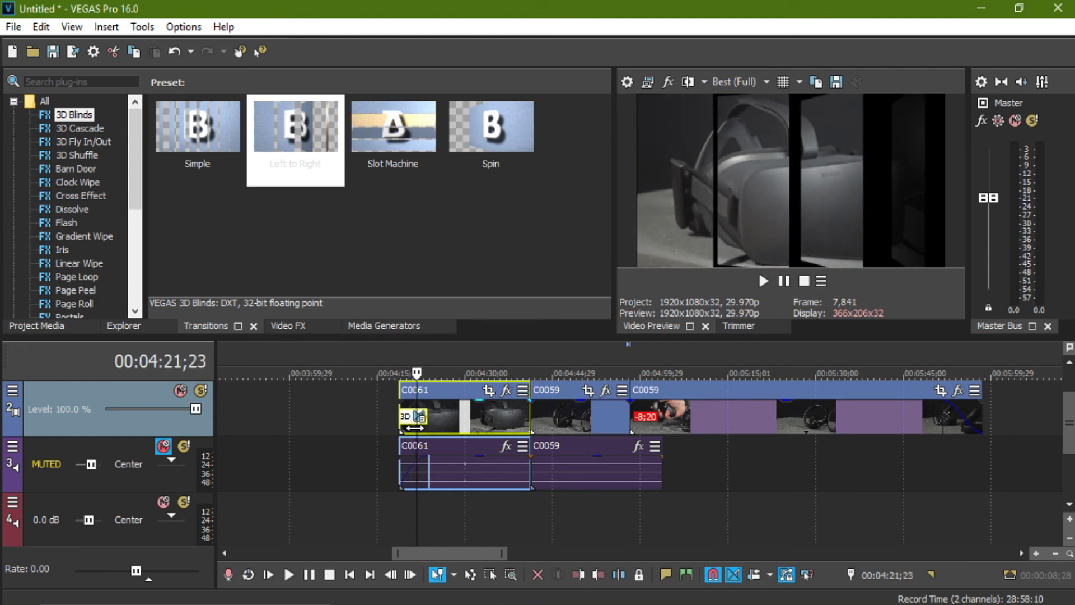
pyautogui.press('Right')
pyautogui.press('Right')
pyautogui.press('Right')
pyautogui.press('Right')
pyautogui.press('Right')
pyautogui.press('Right')
pyautogui.press('Right')
pyautogui.press('Right')
pyautogui.press('Right')
pyautogui.press('Right')
pyautogui.press('Right')
pyautogui.press('Right')
pyautogui.press('Right')
pyautogui.press('Right')
pyautogui.press('Right')
pyautogui.press('Right')
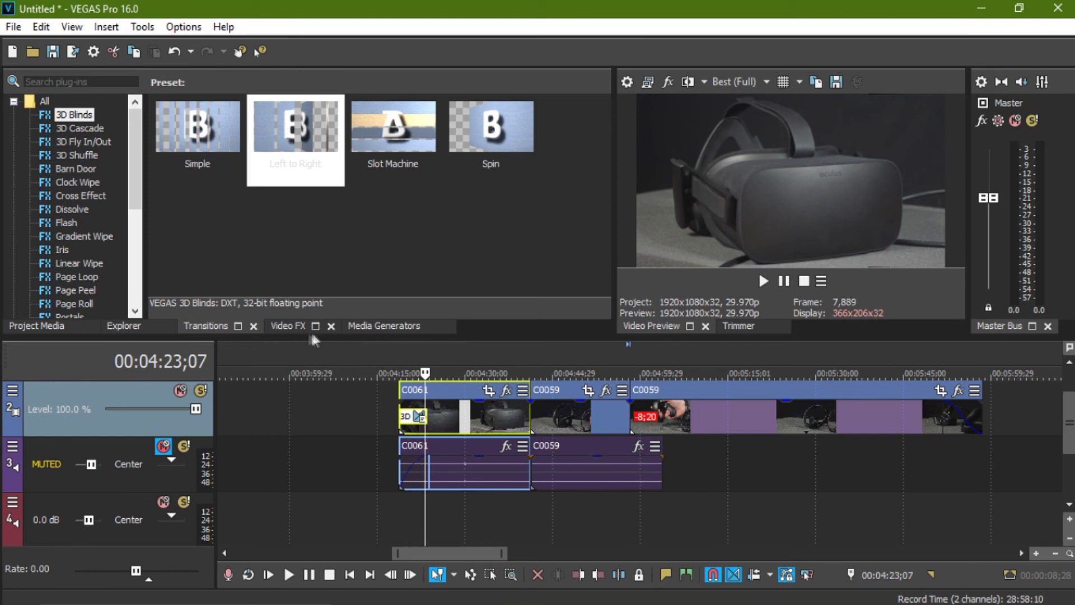
# Step: Add a Titles & Text event with the default preset to the empty video track above C0061
pyautogui.click(288, 329)
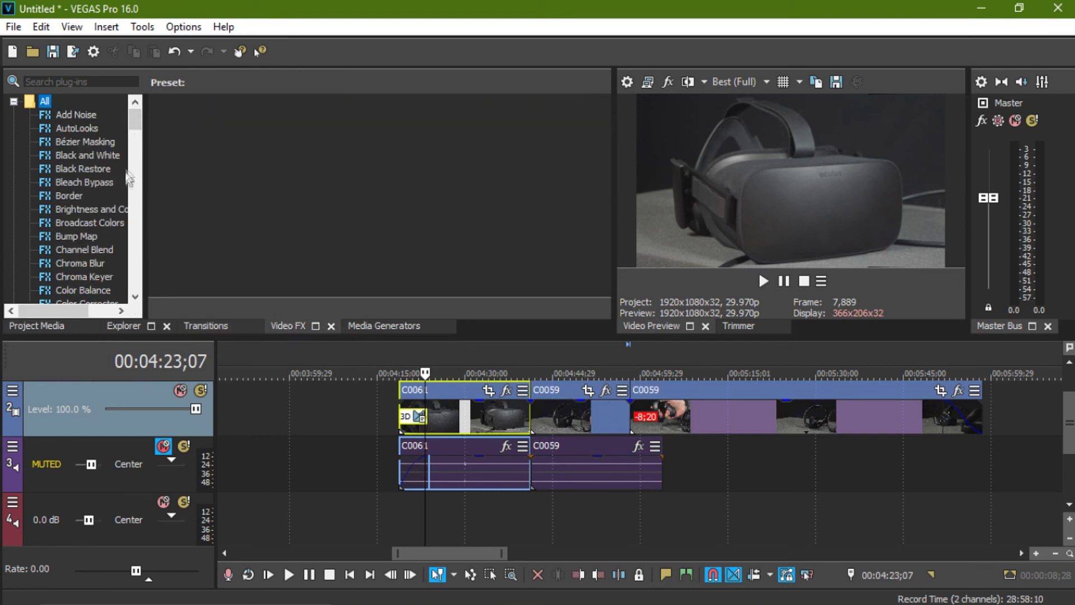
pyautogui.moveTo(135, 118)
pyautogui.mouseDown()
pyautogui.moveTo(136, 163)
pyautogui.moveTo(140, 107)
pyautogui.mouseUp()
pyautogui.click(366, 325)
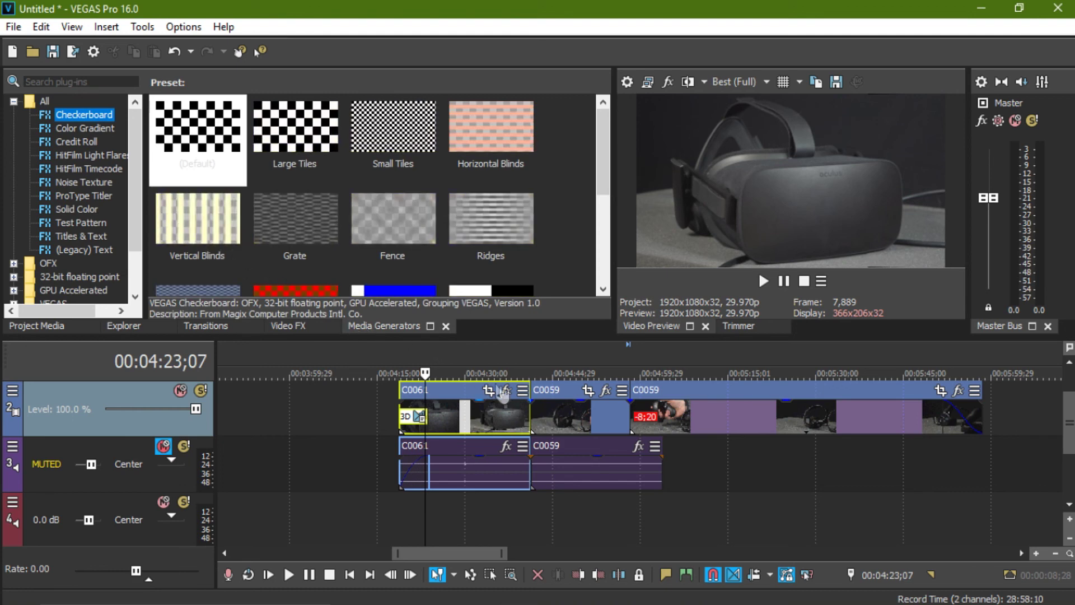
pyautogui.moveTo(1068, 420); pyautogui.dragTo(1070, 402)
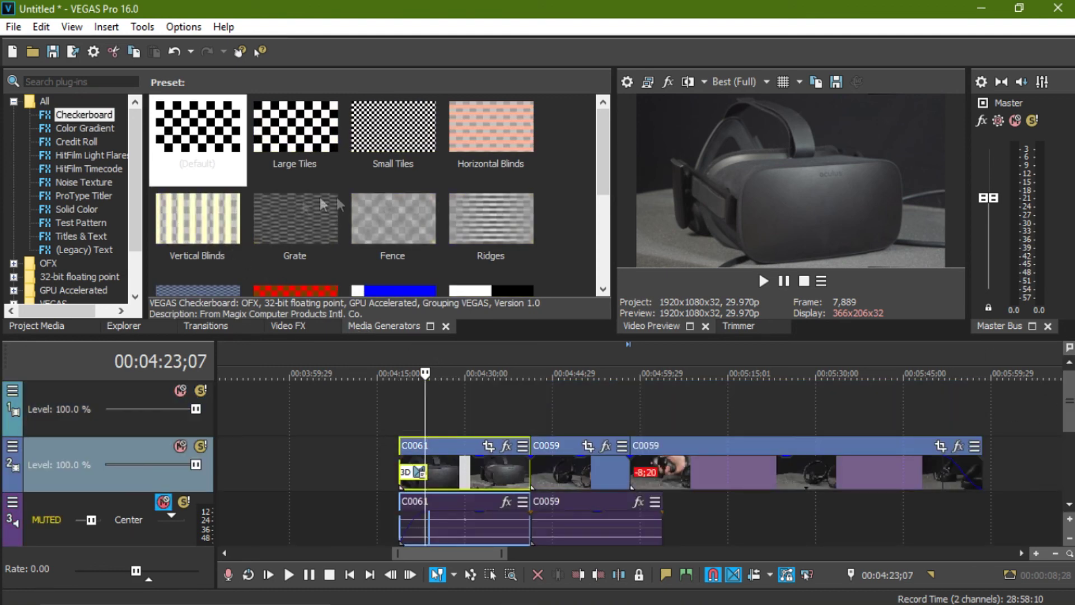
pyautogui.click(81, 236)
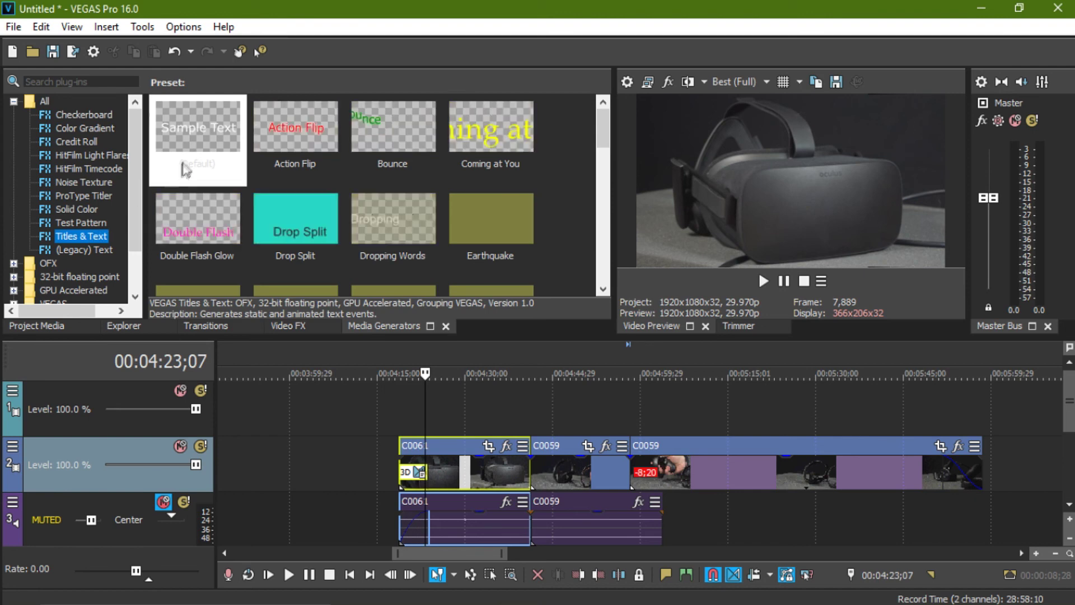
pyautogui.moveTo(197, 137); pyautogui.dragTo(443, 431)
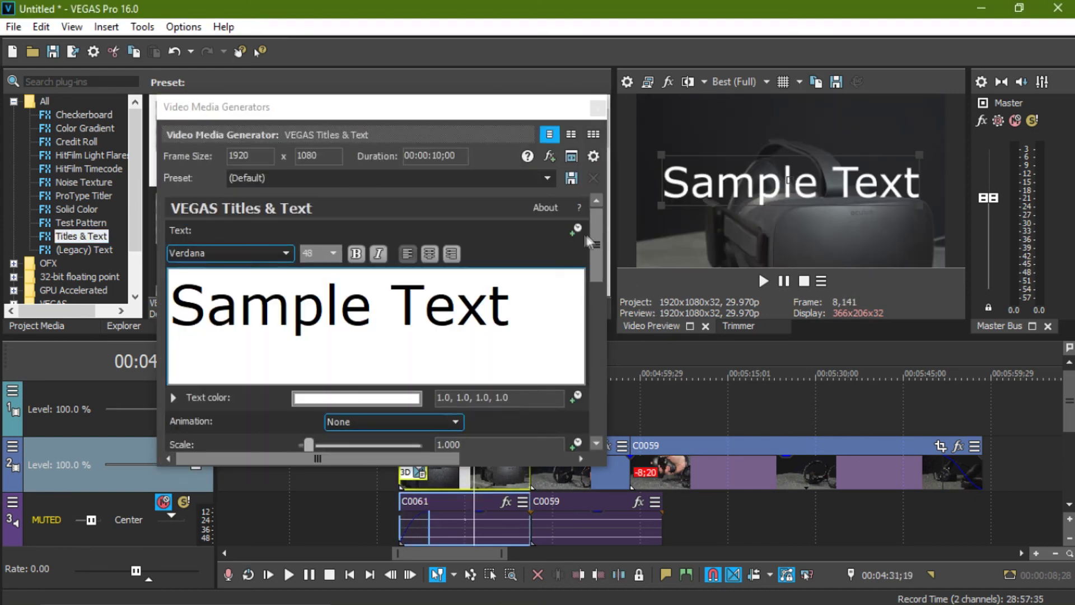
pyautogui.moveTo(464, 108); pyautogui.dragTo(320, 89)
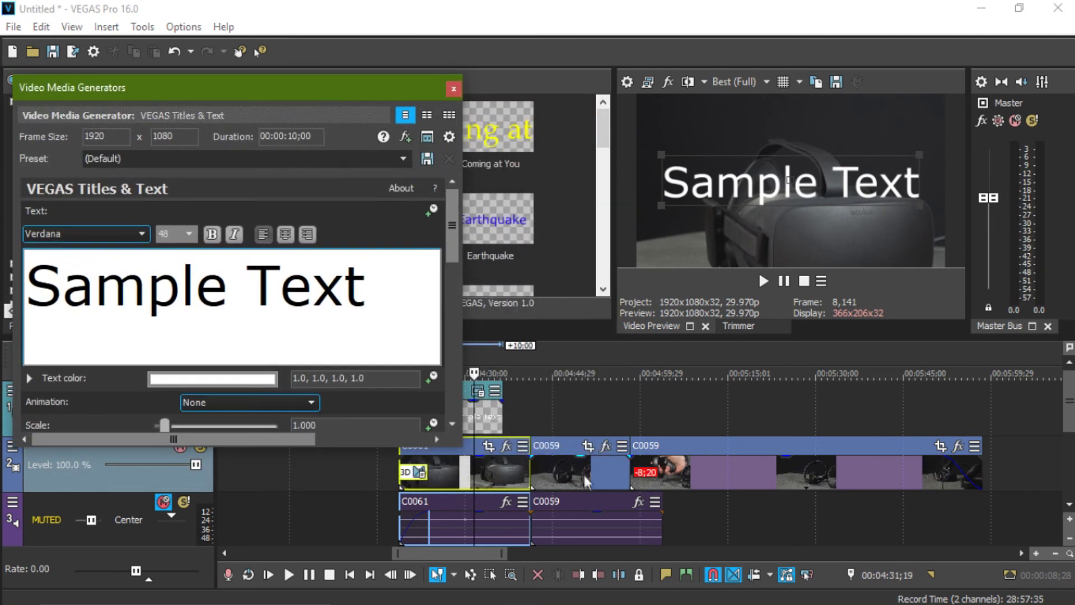
# Step: Compare the preview of C0061 under the title with the preview of the untitled first C0059 clip
pyautogui.click(472, 466)
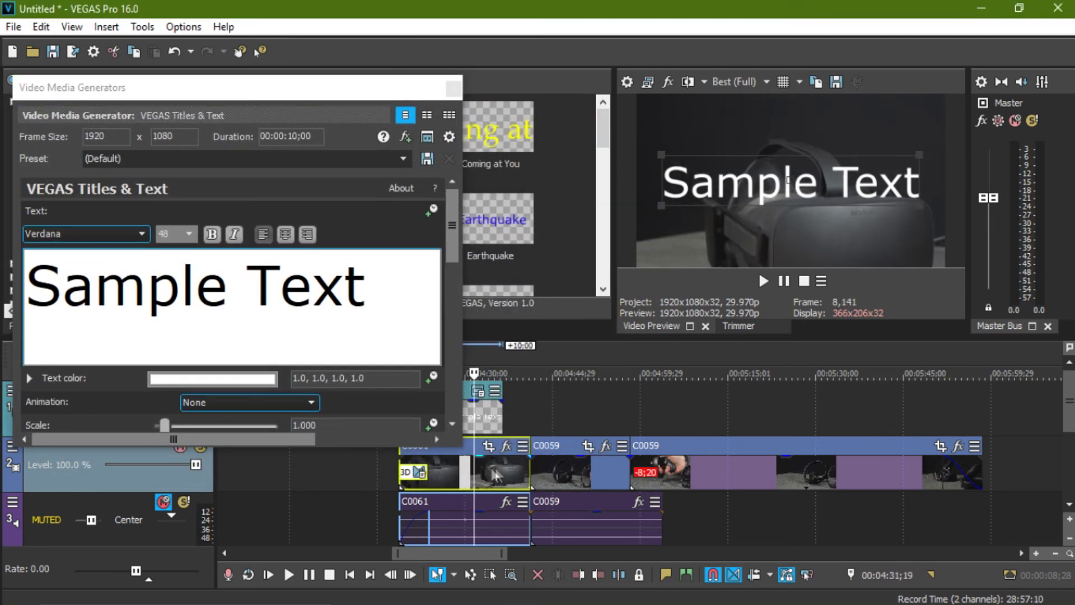
pyautogui.click(571, 465)
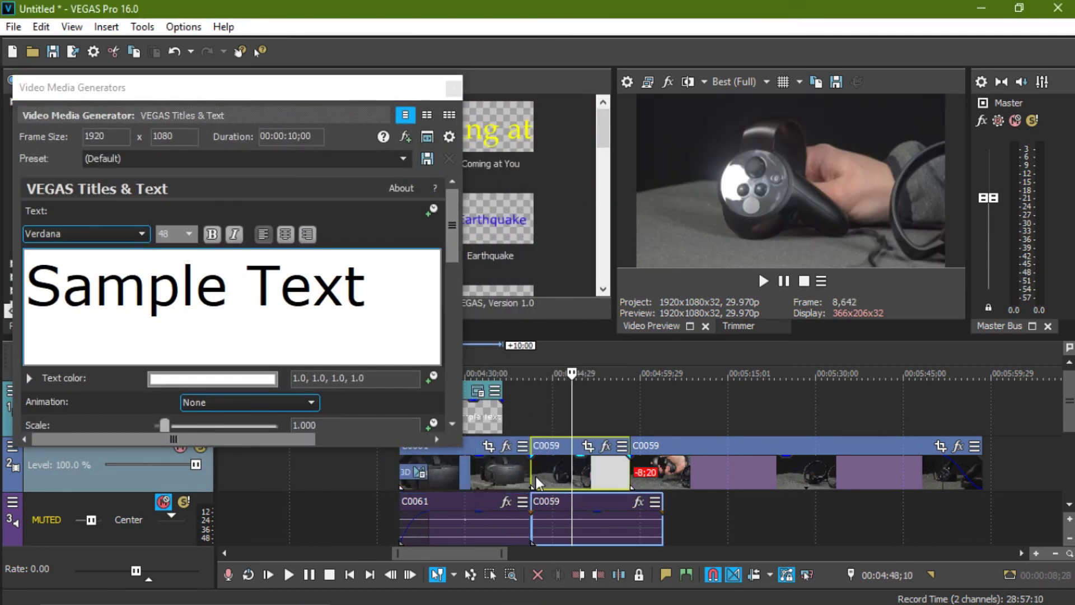
pyautogui.click(472, 481)
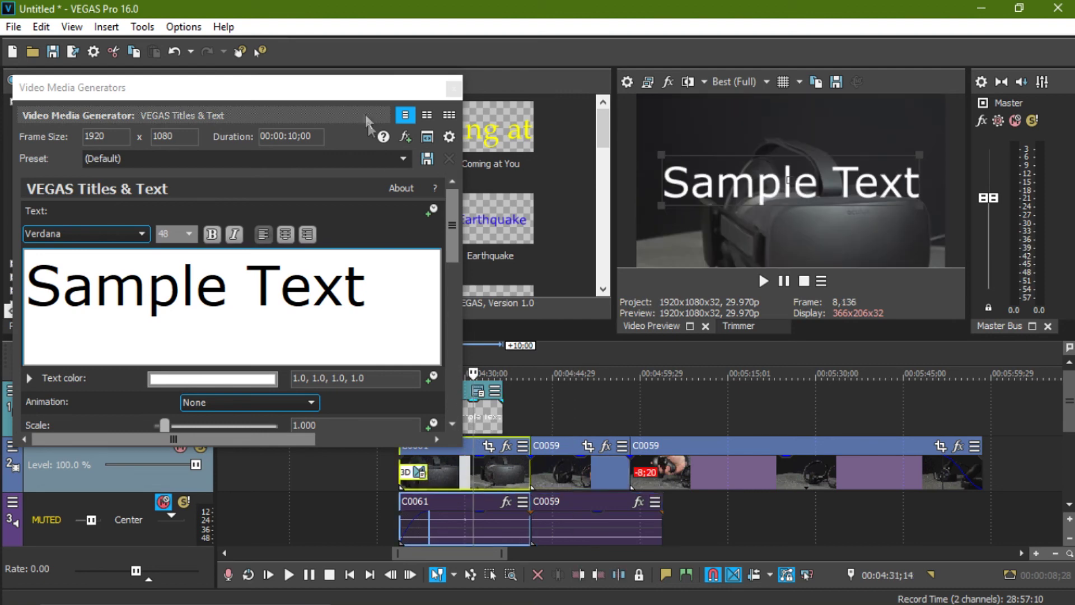
# Step: Move the title event about 19:05 later so it sits above the first C0059 clip, and preview it at about 00:04:49;01
pyautogui.moveTo(298, 91); pyautogui.dragTo(312, 60)
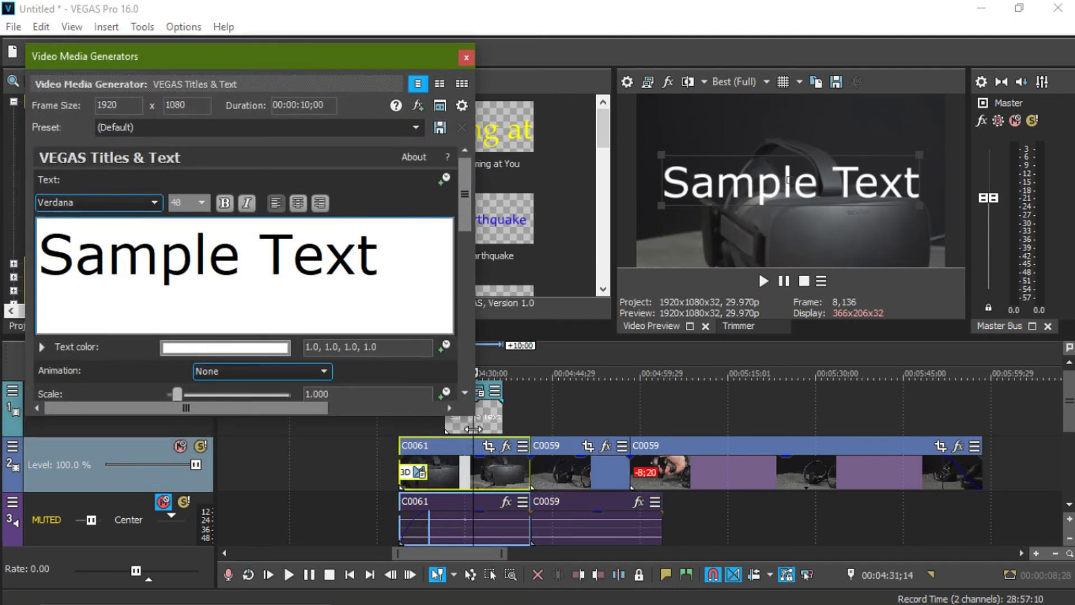
pyautogui.moveTo(474, 428); pyautogui.dragTo(595, 429)
pyautogui.click(576, 475)
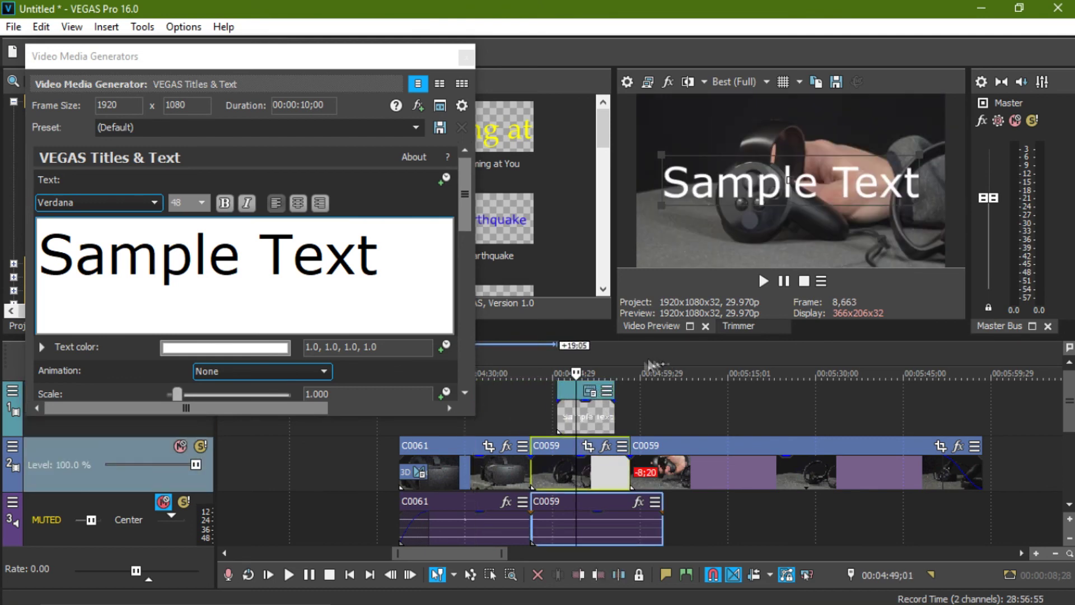
# Step: Replace the title's sample text with "editor"
pyautogui.moveTo(264, 54); pyautogui.dragTo(338, 76)
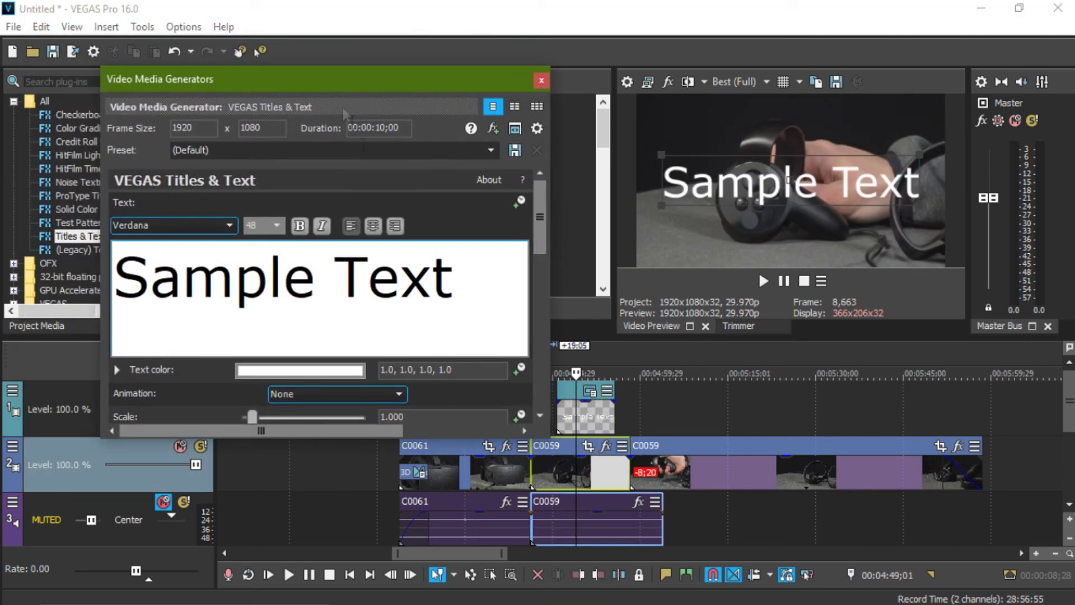
pyautogui.hotkey('ctrl', 'a')
pyautogui.write('editor')
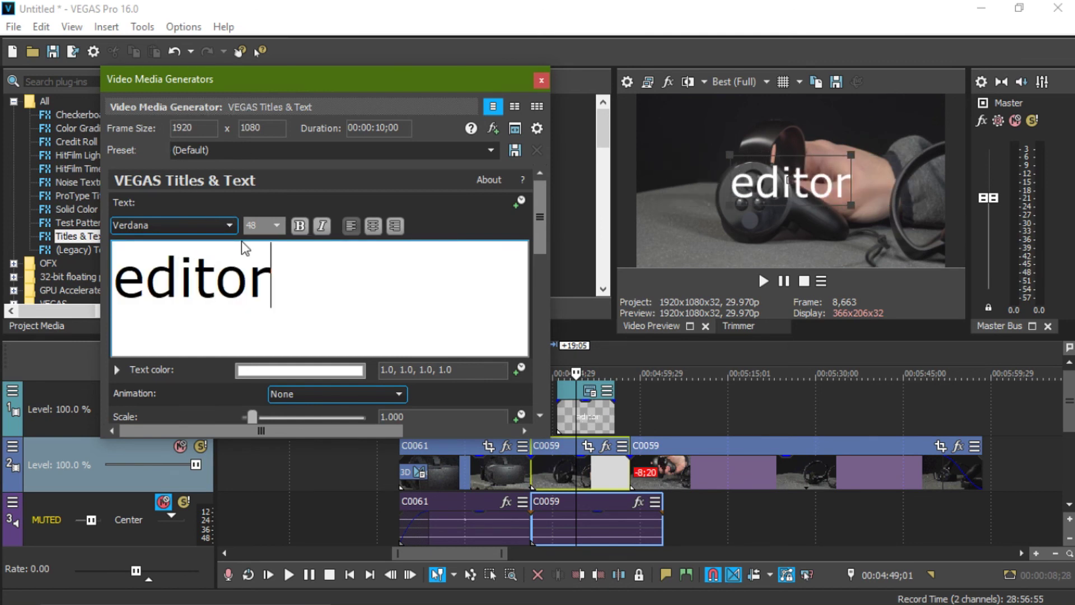
# Step: Try the Tahoma and Year supply of fairy cakes fonts without selecting the title text
pyautogui.click(229, 225)
pyautogui.click(166, 373)
pyautogui.click(230, 224)
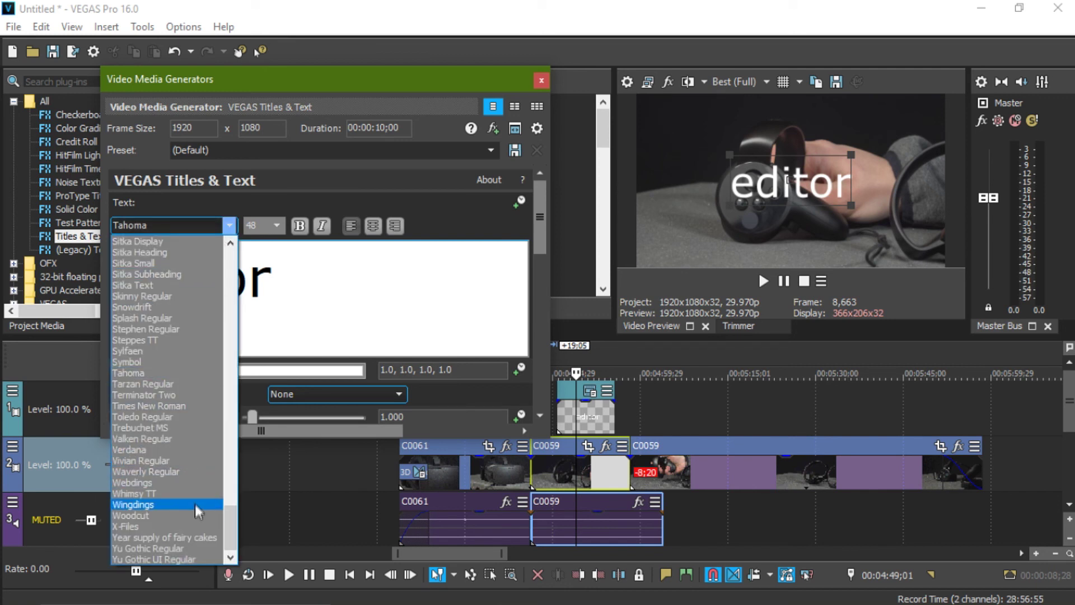
pyautogui.click(186, 538)
# Step: Set the font of the whole word "editor" to X-Files, look over the remaining title settings and close them
pyautogui.moveTo(265, 299); pyautogui.dragTo(107, 283)
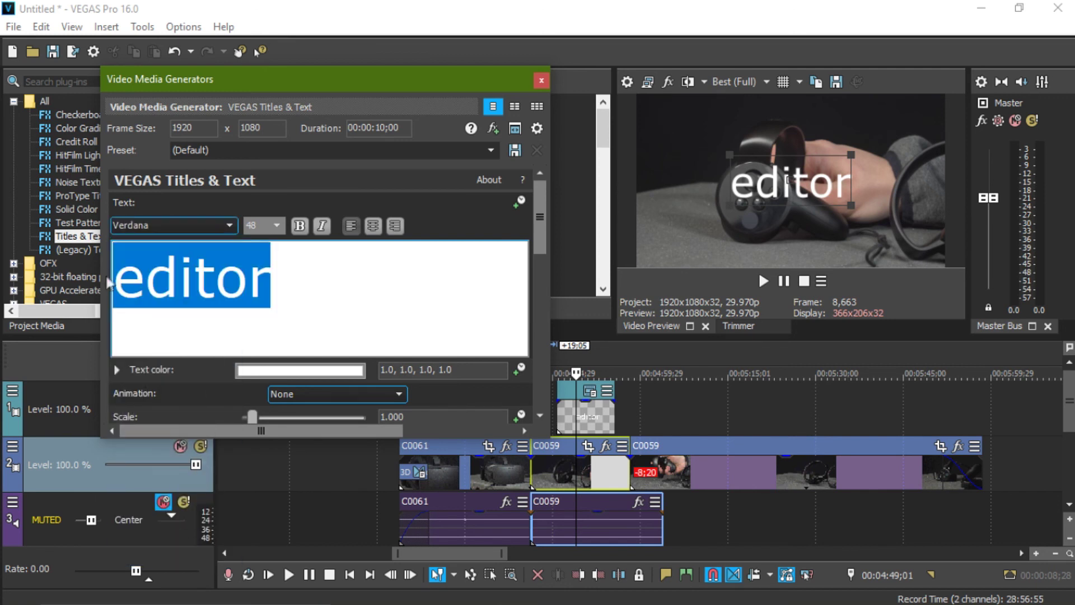
pyautogui.click(230, 224)
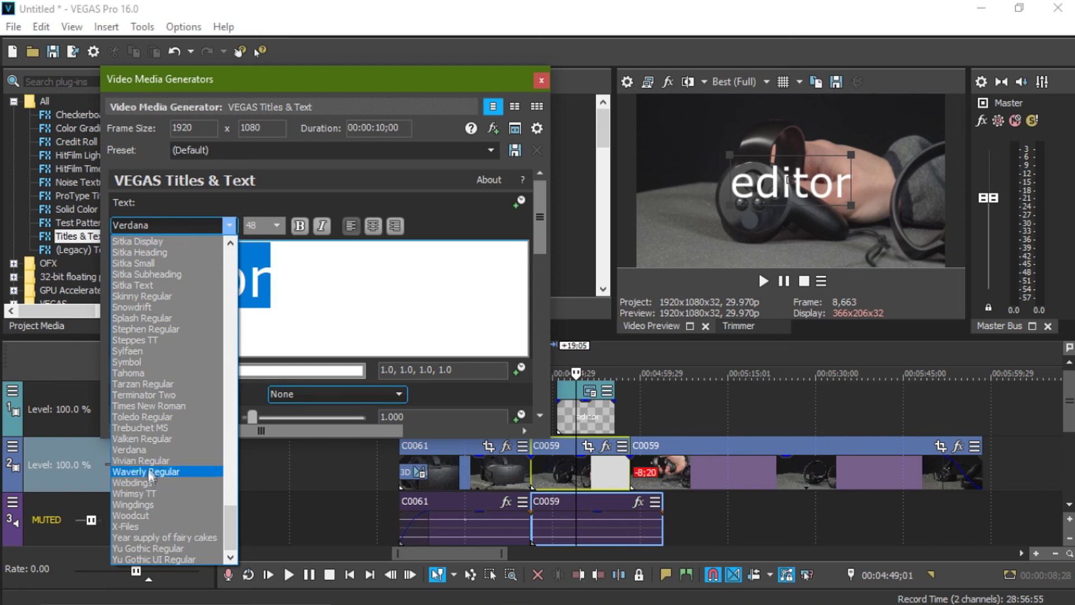
pyautogui.click(140, 525)
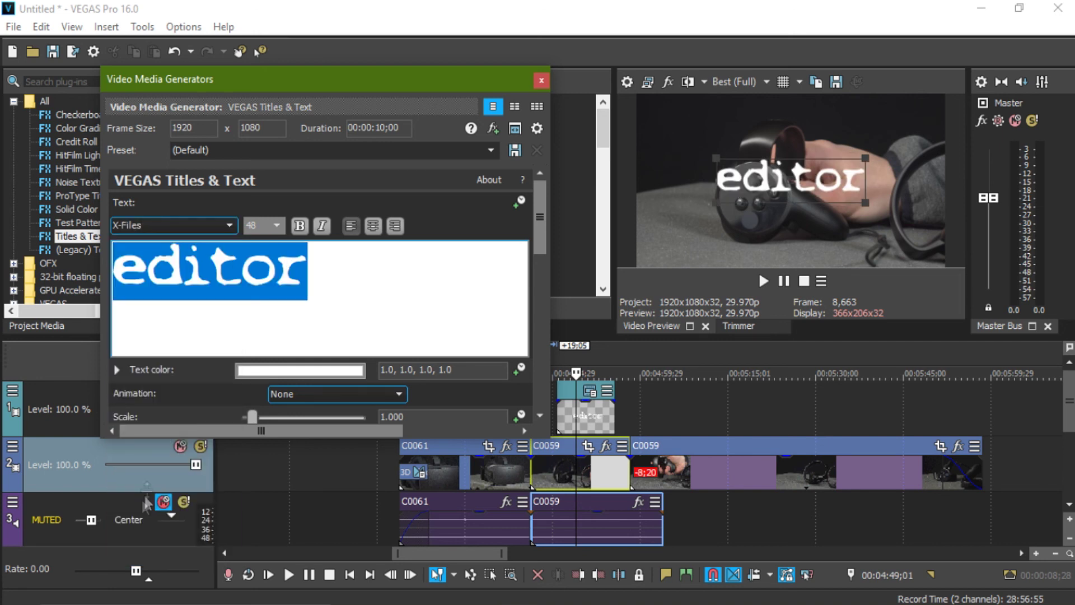
pyautogui.click(382, 287)
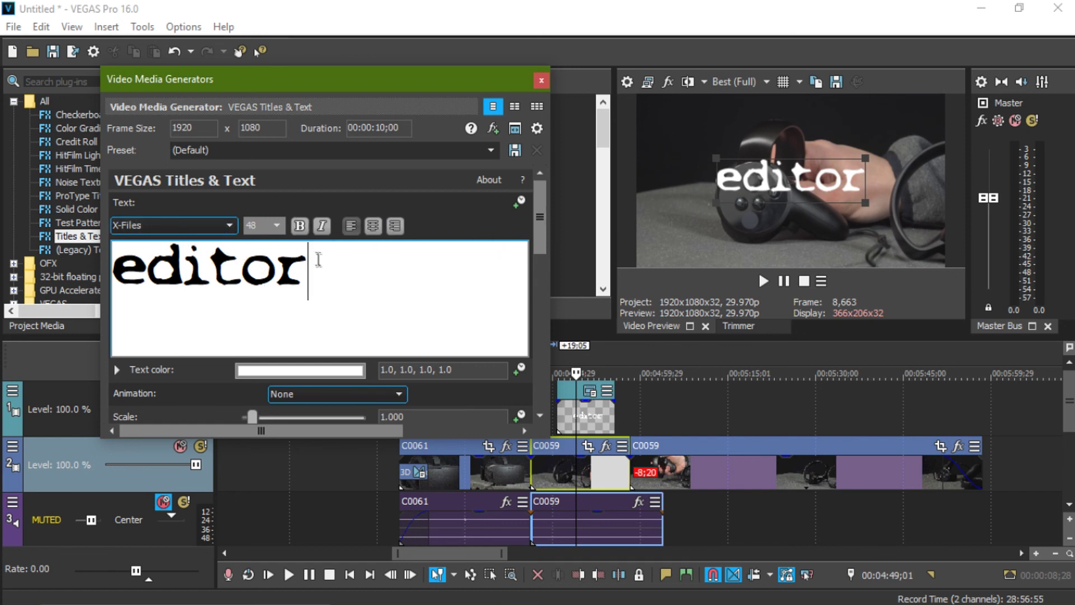
pyautogui.moveTo(538, 244); pyautogui.dragTo(528, 411)
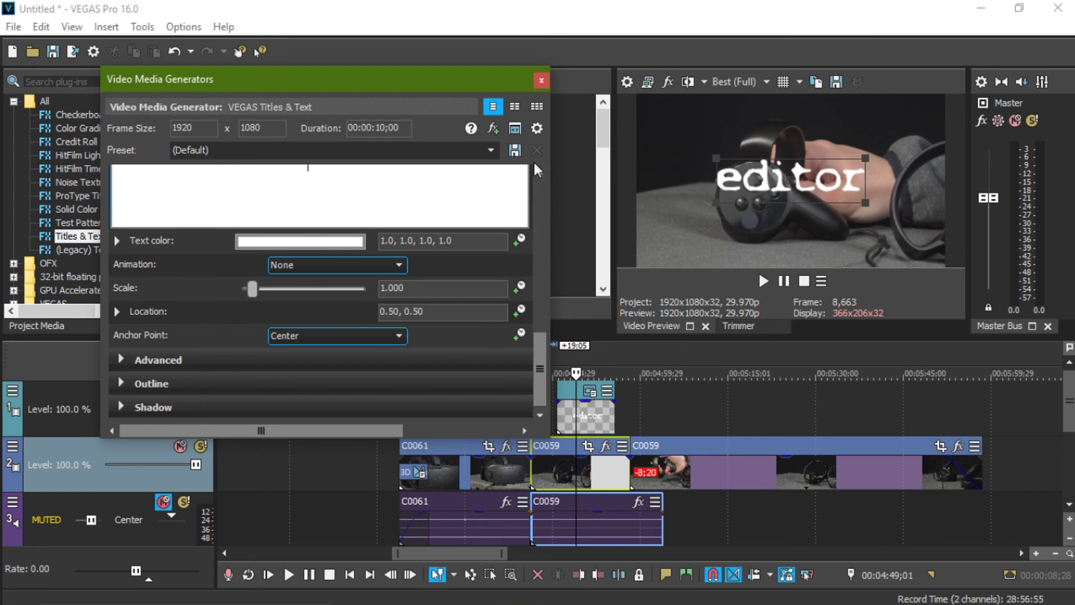
pyautogui.click(541, 83)
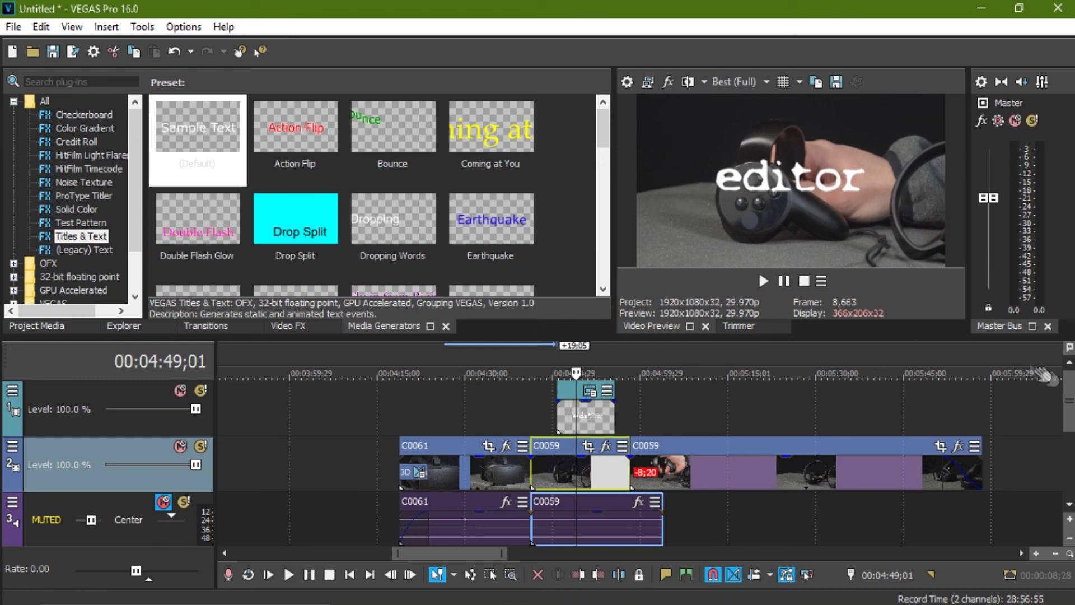
# Step: Set the loop region from the start of C0061 at 00:04:18;22 to the end of the last C0059 clip at 00:05:58;17
pyautogui.moveTo(1068, 399)
pyautogui.mouseDown()
pyautogui.moveTo(1068, 438)
pyautogui.moveTo(1068, 400)
pyautogui.mouseUp()
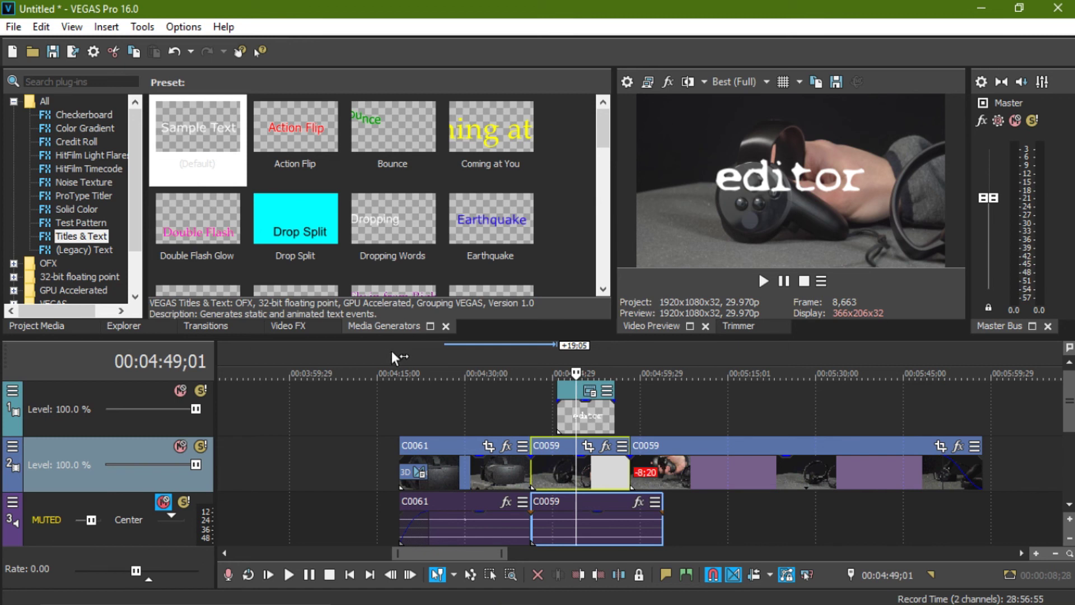
pyautogui.moveTo(400, 353); pyautogui.dragTo(984, 417)
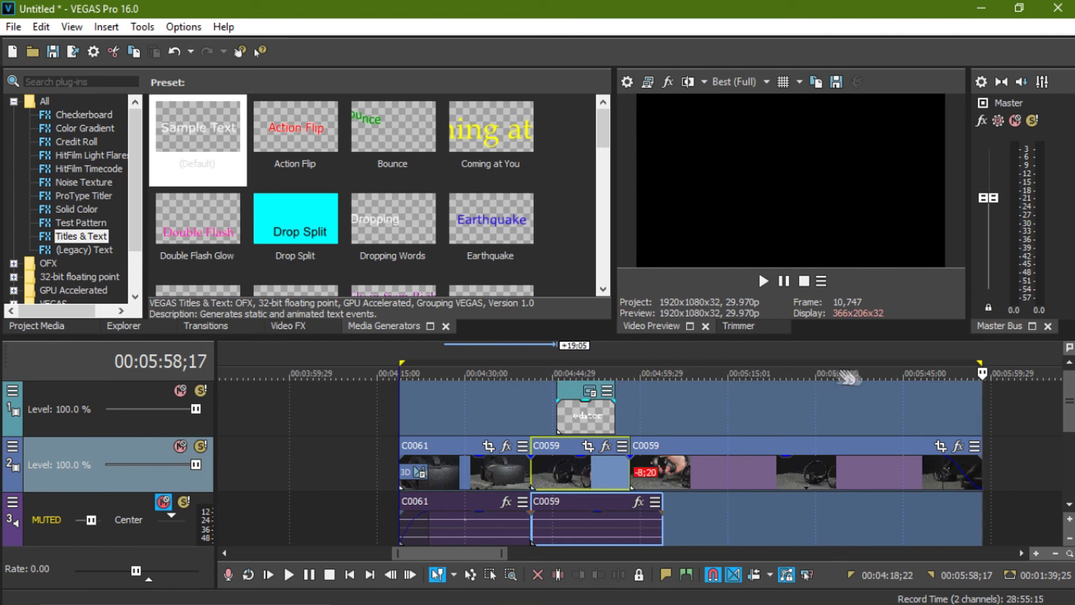
pyautogui.moveTo(982, 361)
pyautogui.mouseDown()
pyautogui.moveTo(992, 361)
pyautogui.moveTo(983, 361)
pyautogui.mouseUp()
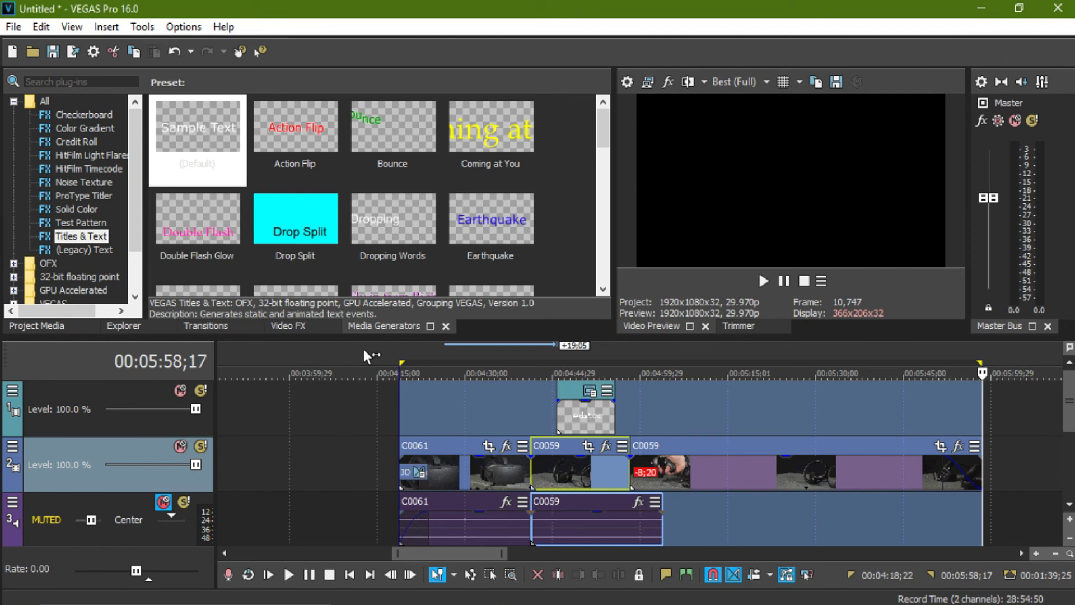
pyautogui.moveTo(394, 361); pyautogui.dragTo(981, 361)
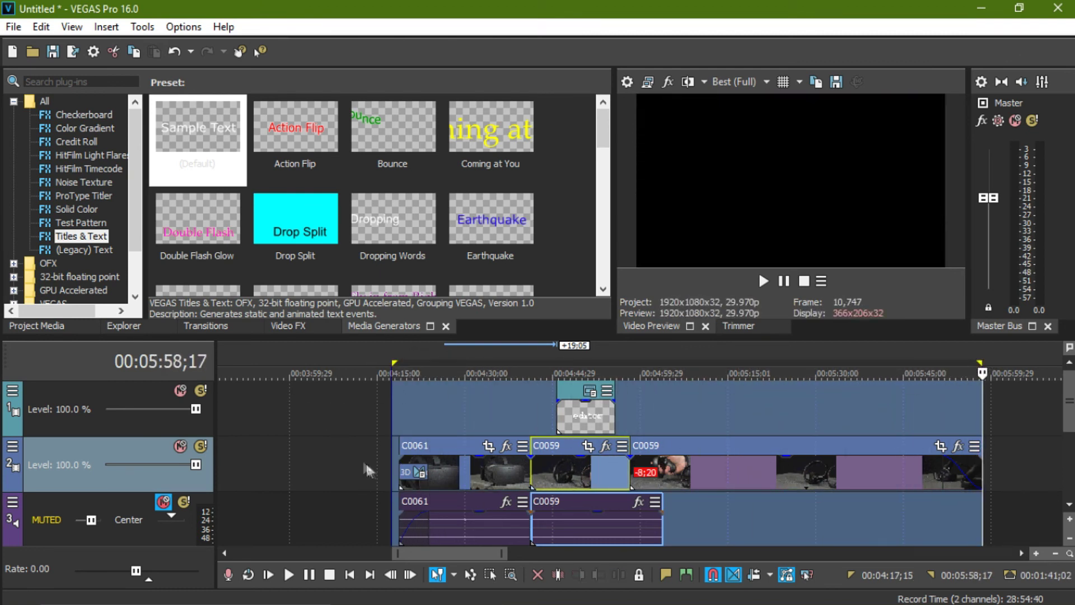
pyautogui.moveTo(394, 362)
pyautogui.mouseDown()
pyautogui.moveTo(385, 362)
pyautogui.moveTo(401, 366)
pyautogui.mouseUp()
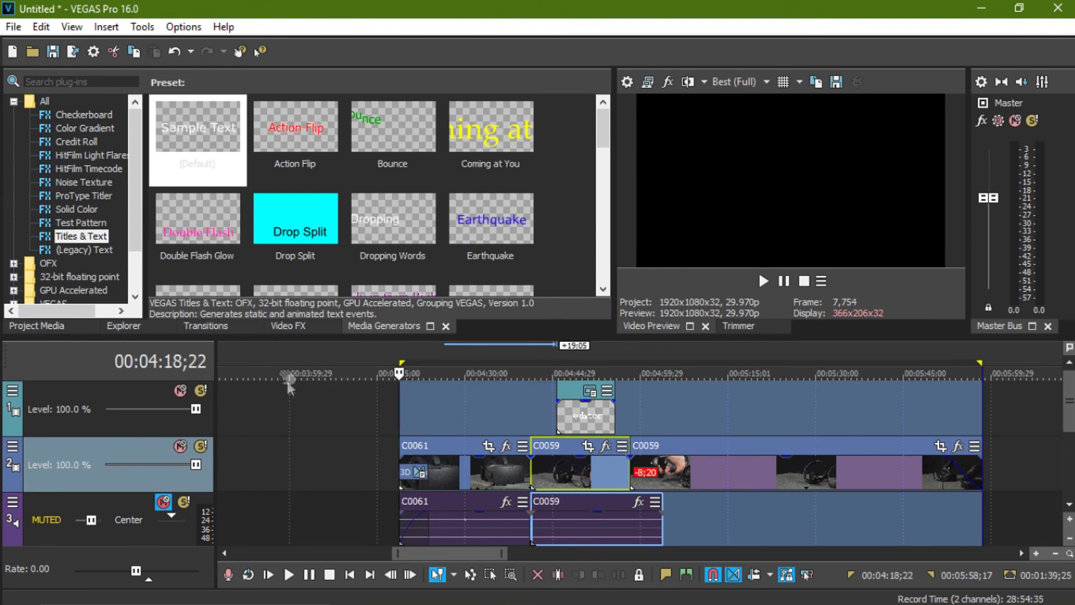
# Step: Open the Render As settings for the project and look through the MAGIX AVC/AAC MP4 templates
pyautogui.click(12, 28)
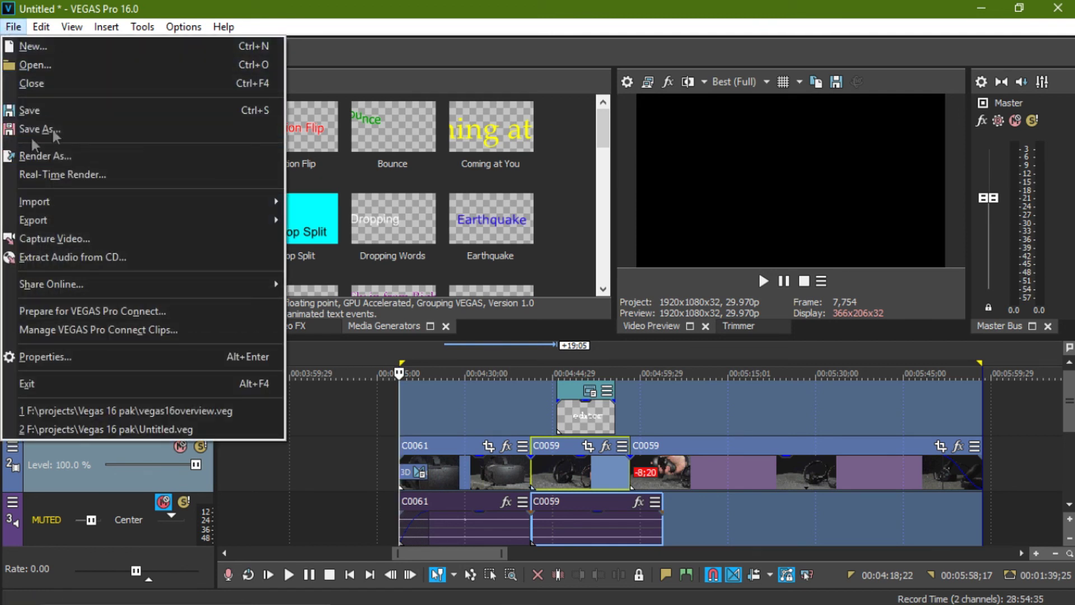
pyautogui.click(82, 159)
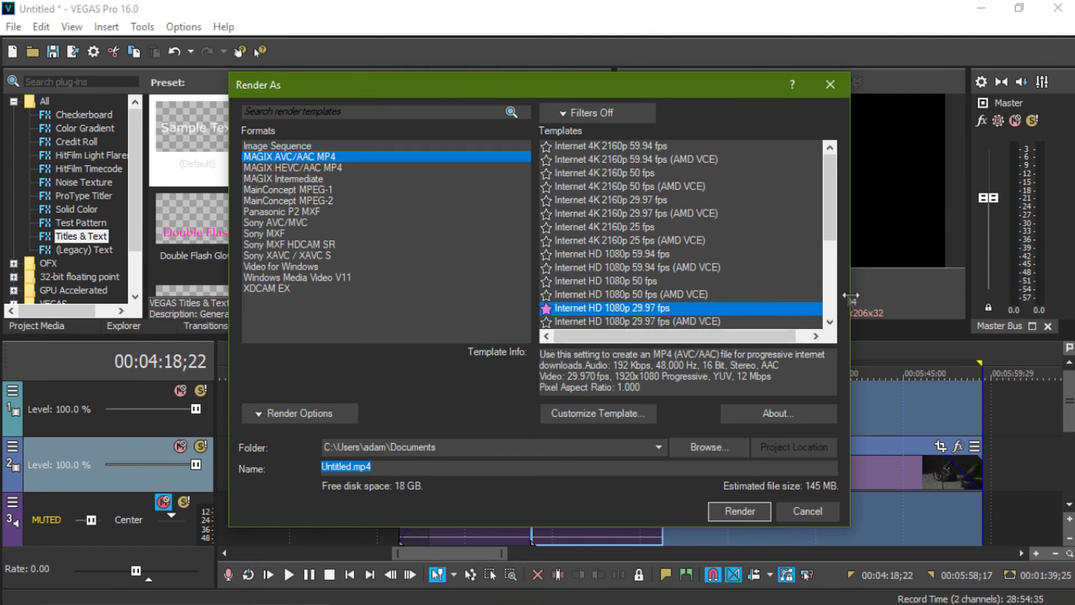
pyautogui.click(829, 323)
pyautogui.click(829, 323)
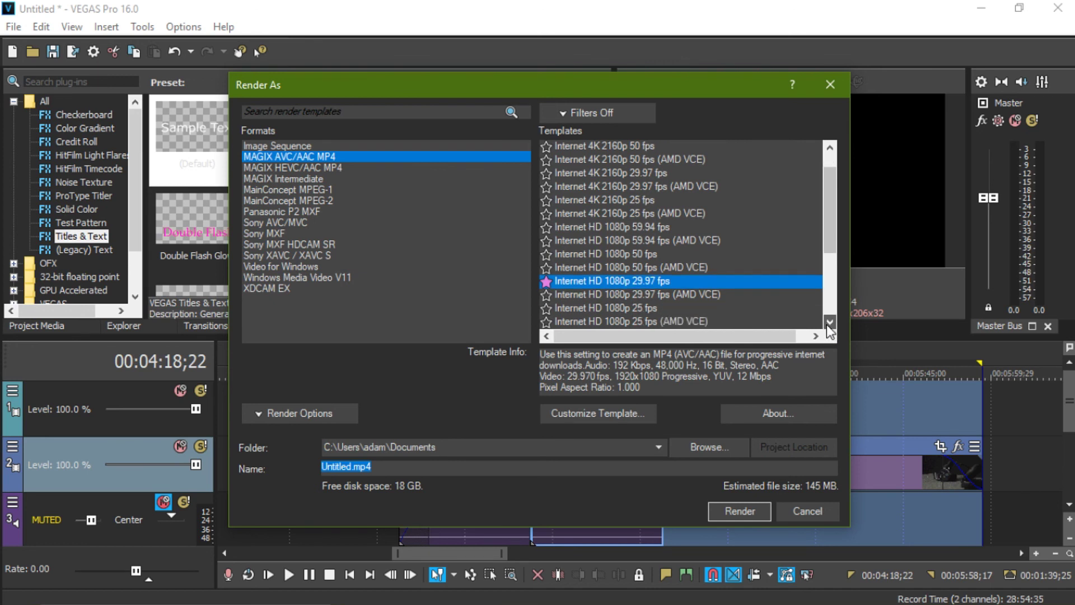
pyautogui.click(829, 323)
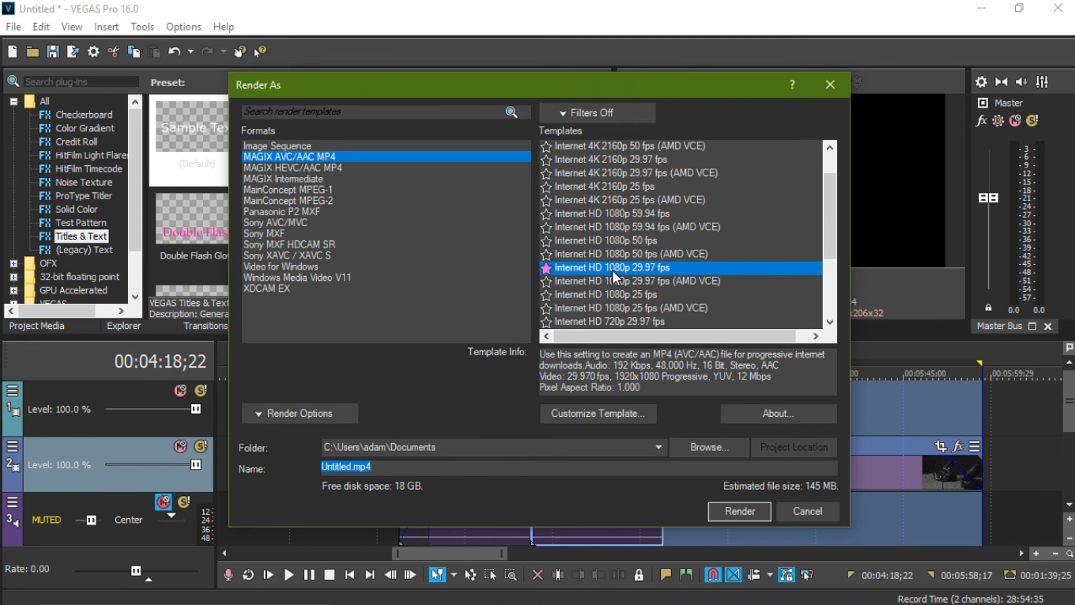
pyautogui.click(830, 323)
pyautogui.click(830, 323)
pyautogui.click(830, 323)
pyautogui.moveTo(834, 273)
pyautogui.mouseDown()
pyautogui.moveTo(833, 291)
pyautogui.moveTo(833, 261)
pyautogui.mouseUp()
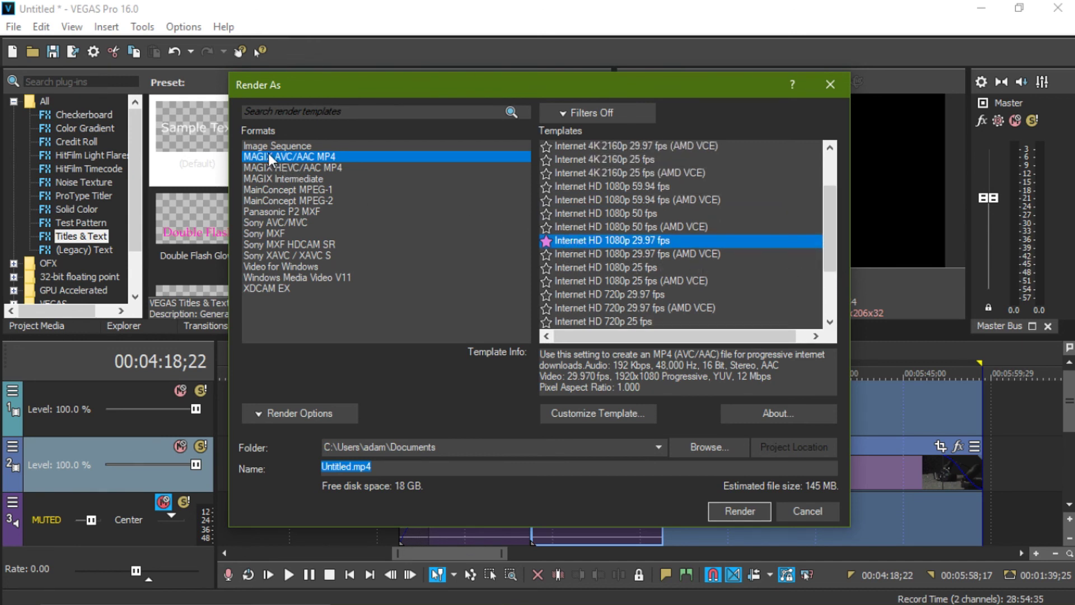
# Step: Examine the render templates of other formats, including MainConcept MPEG-1 and MPEG-2, Sony MXF, Panasonic P2 MXF and Windows Media Video V11
pyautogui.click(278, 190)
pyautogui.click(277, 244)
pyautogui.click(277, 277)
pyautogui.click(277, 233)
pyautogui.click(277, 211)
pyautogui.click(277, 201)
# Step: Choose the MAGIX AVC/AAC MP4 template Internet HD 1080p 29.97 fps and check that only the loop region is set to render
pyautogui.click(291, 156)
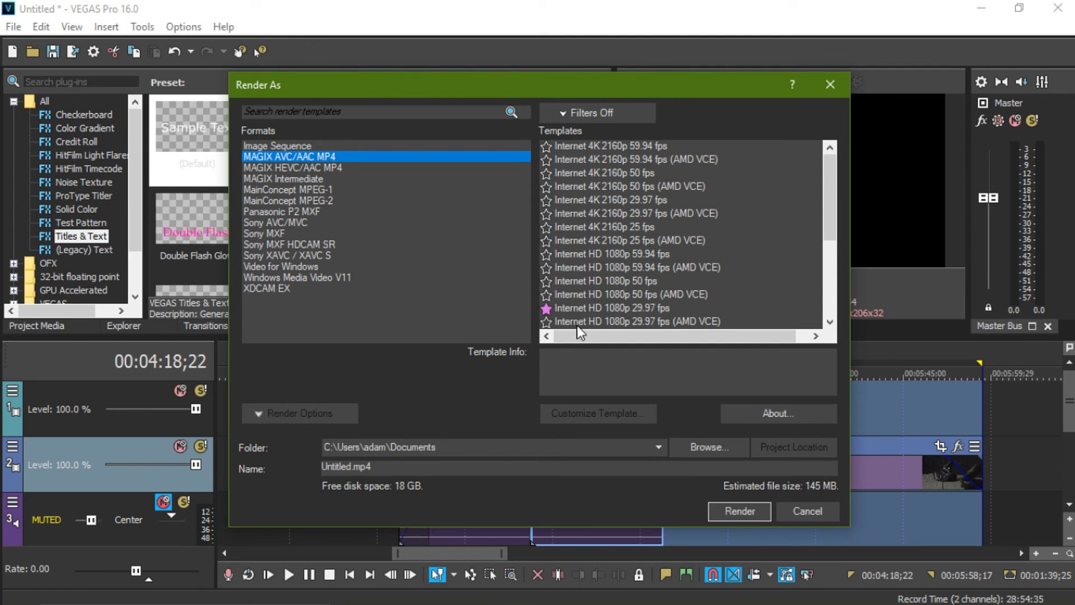
pyautogui.click(583, 307)
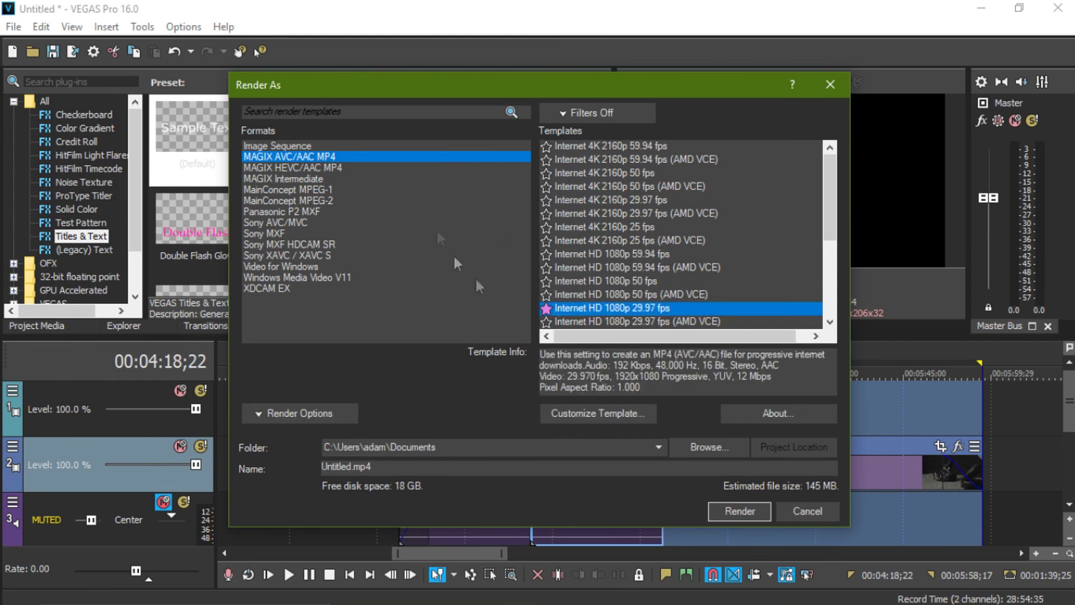
pyautogui.click(258, 414)
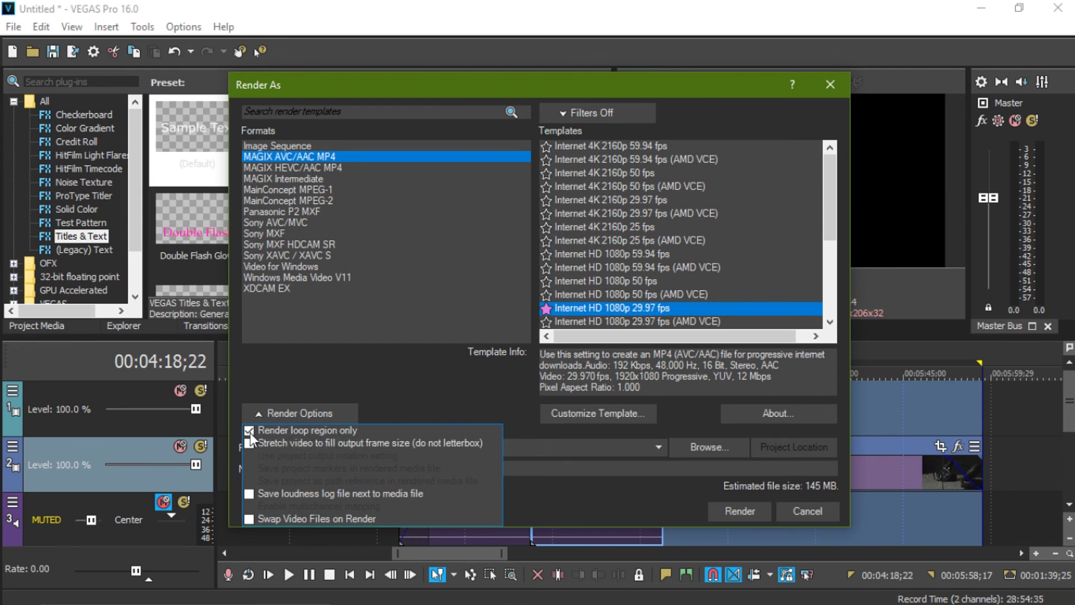
pyautogui.click(314, 407)
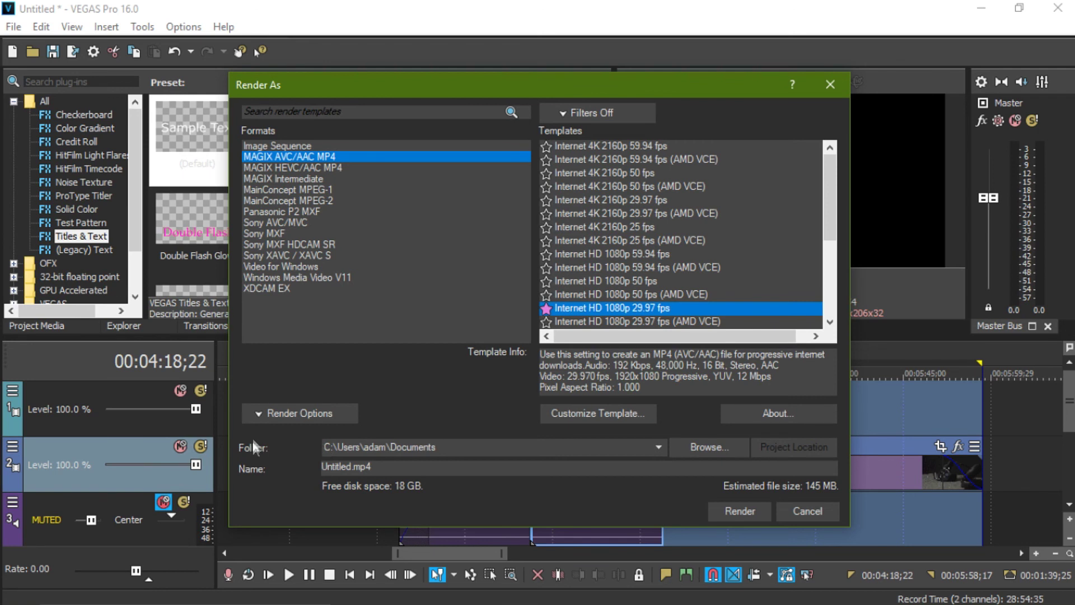
pyautogui.click(252, 415)
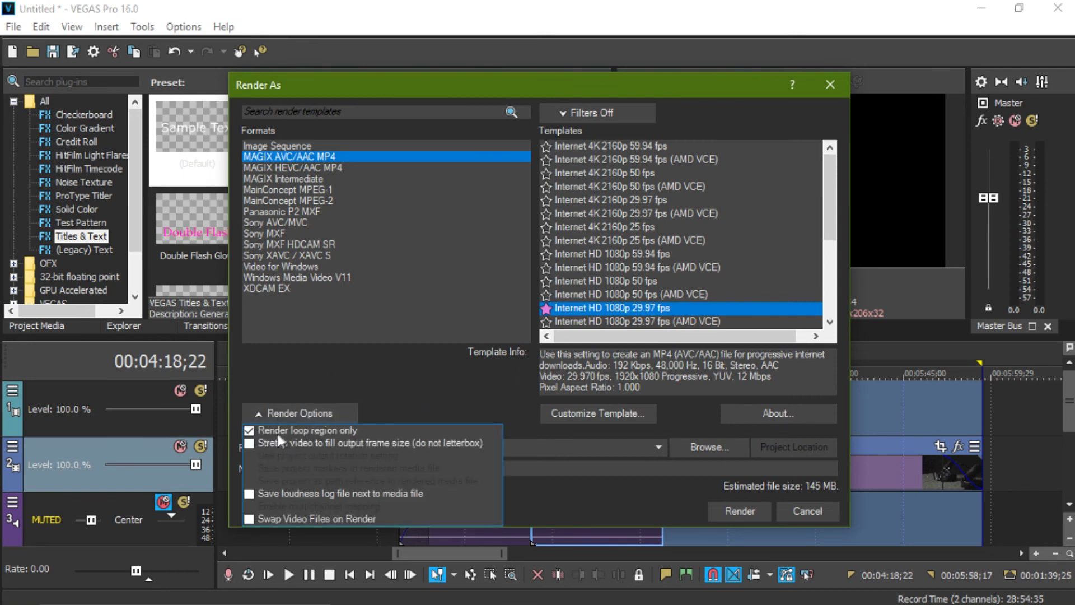
pyautogui.click(318, 379)
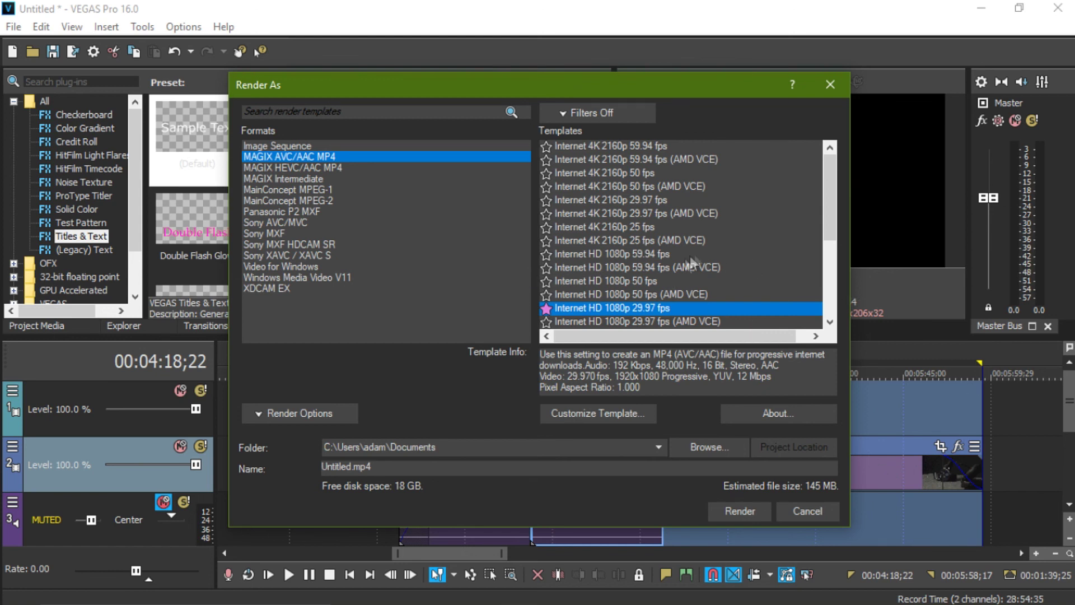
pyautogui.click(630, 312)
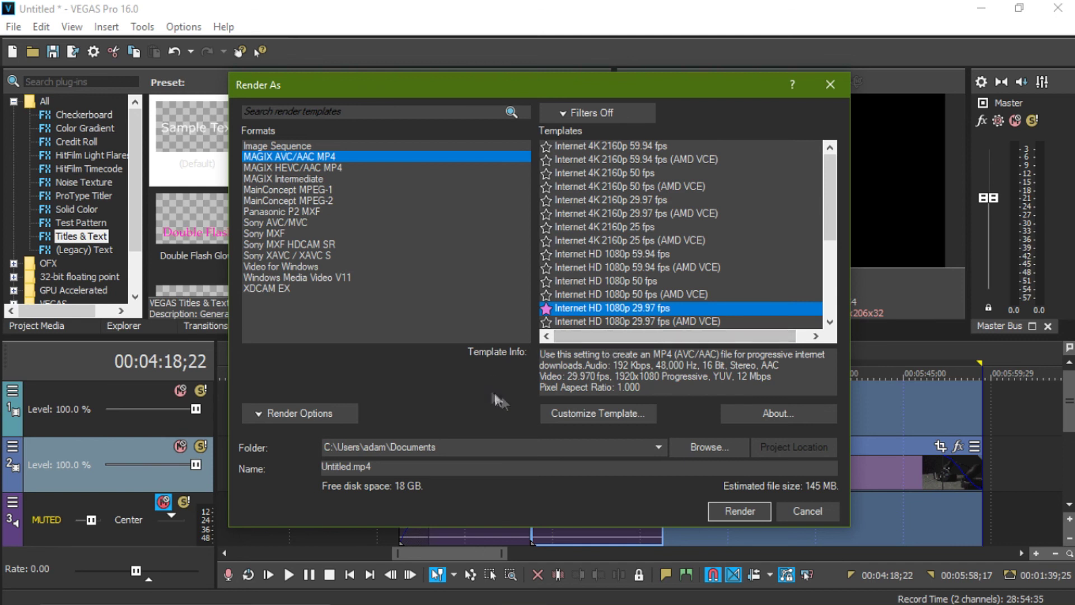
# Step: Highlight the full output folder path for the render, and leave the render settings without rendering
pyautogui.click(339, 451)
pyautogui.click(448, 446)
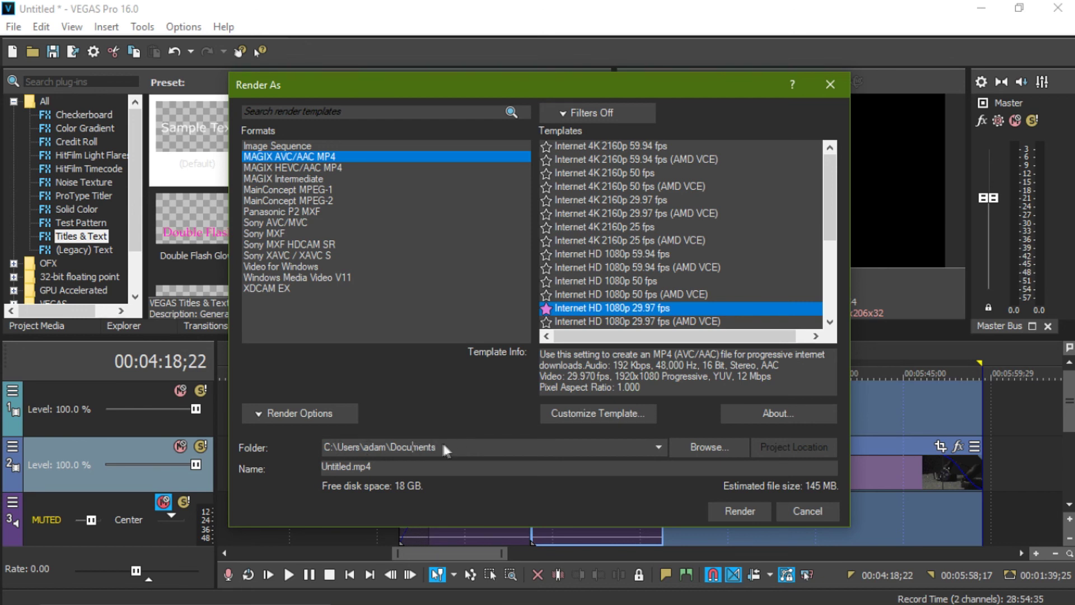
pyautogui.moveTo(445, 446); pyautogui.dragTo(315, 446)
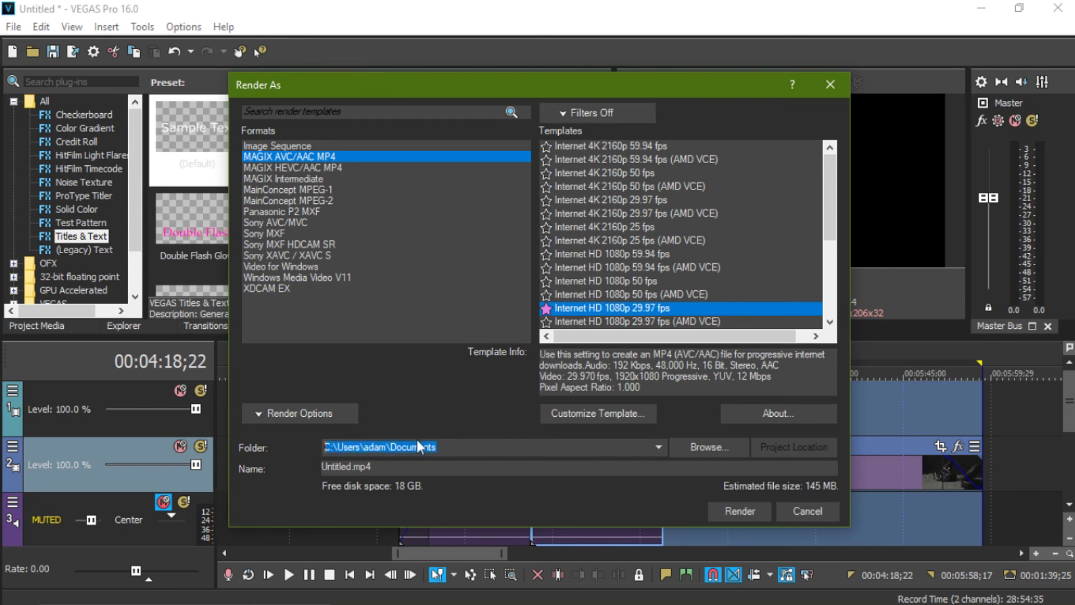
pyautogui.click(808, 507)
pyautogui.click(661, 396)
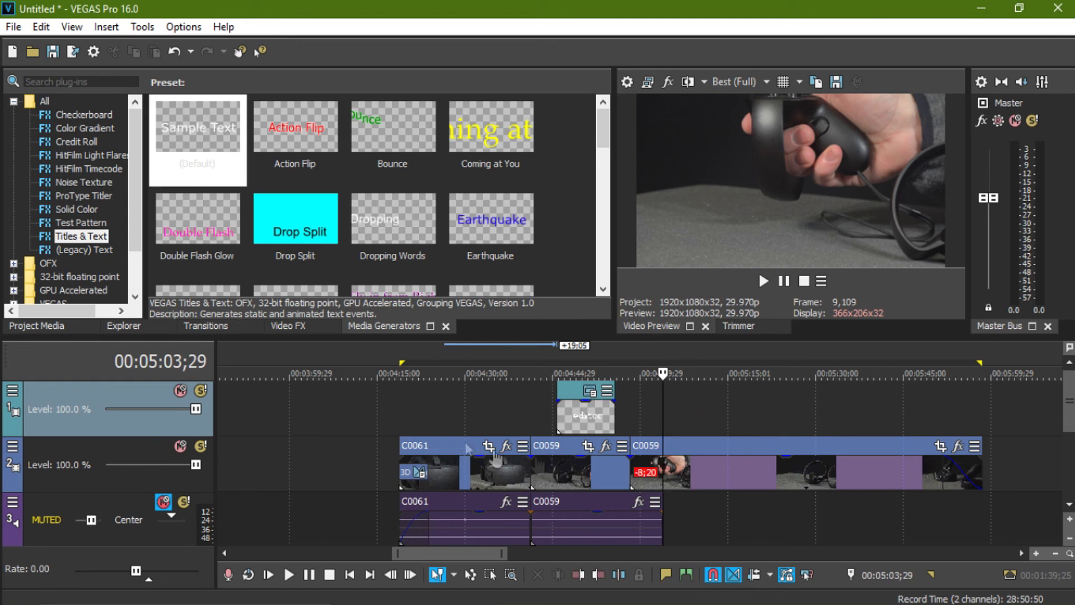
pyautogui.moveTo(1067, 399); pyautogui.dragTo(1066, 414)
pyautogui.click(753, 416)
pyautogui.click(879, 411)
pyautogui.moveTo(729, 407); pyautogui.dragTo(722, 407)
pyautogui.click(663, 410)
pyautogui.click(644, 411)
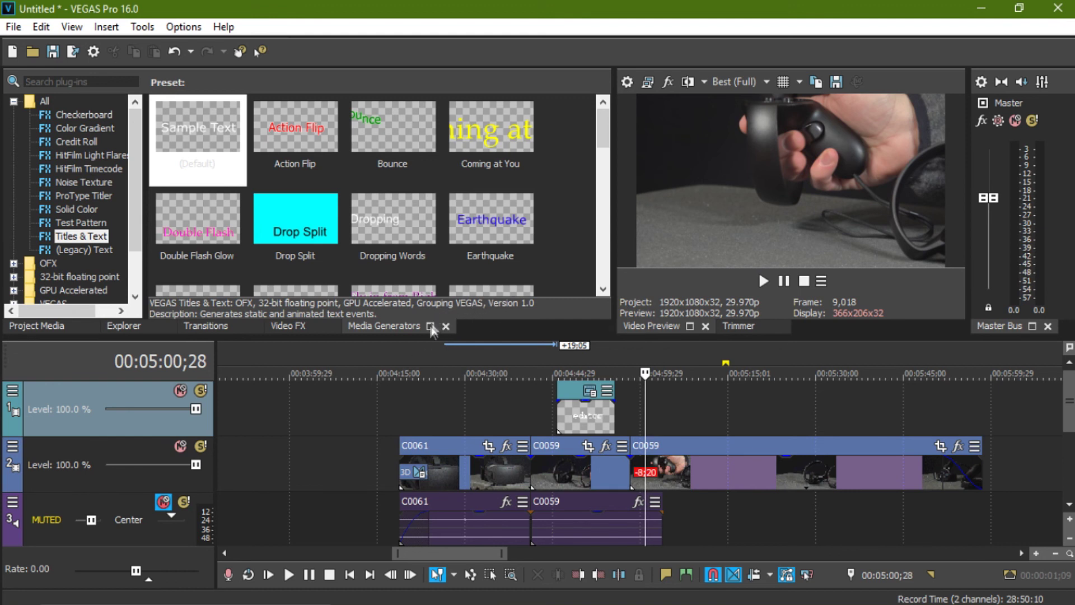
pyautogui.moveTo(1064, 406)
pyautogui.mouseDown()
pyautogui.moveTo(1069, 429)
pyautogui.moveTo(1069, 417)
pyautogui.mouseUp()
pyautogui.click(504, 417)
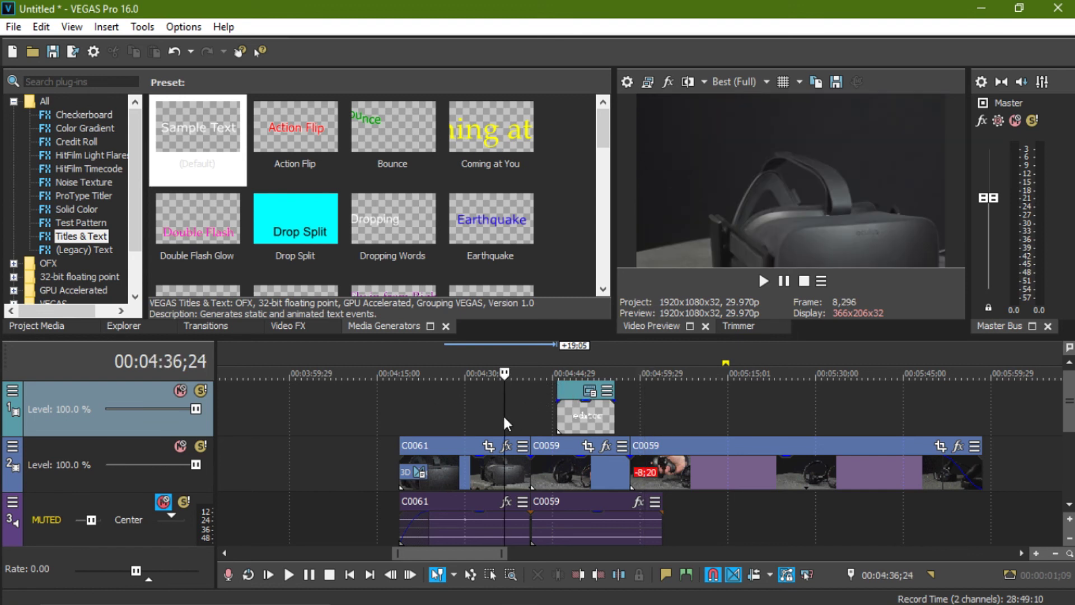
pyautogui.click(554, 421)
pyautogui.click(676, 417)
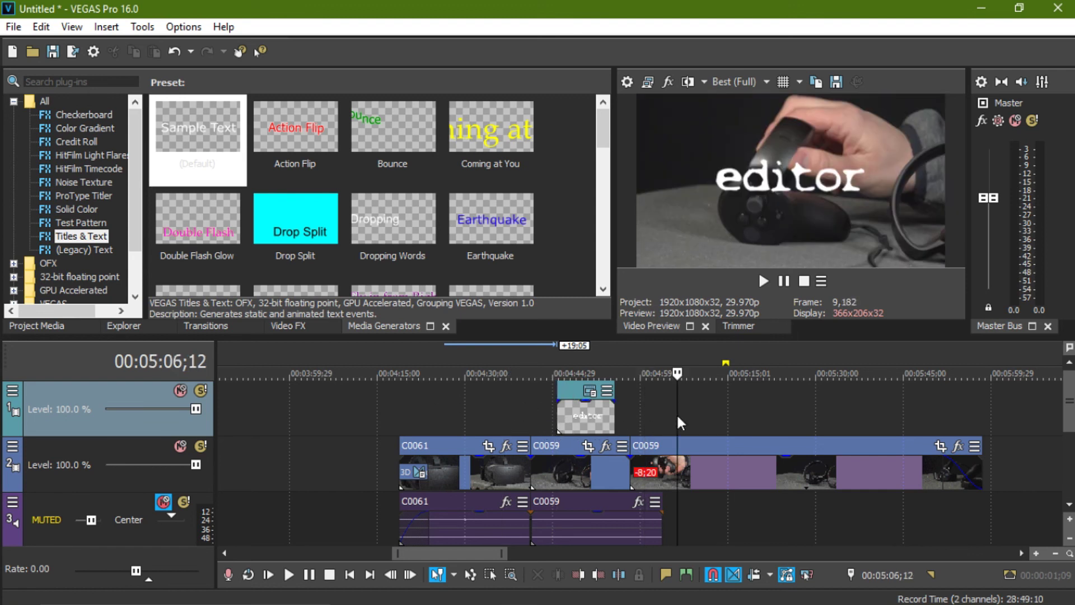
pyautogui.click(450, 404)
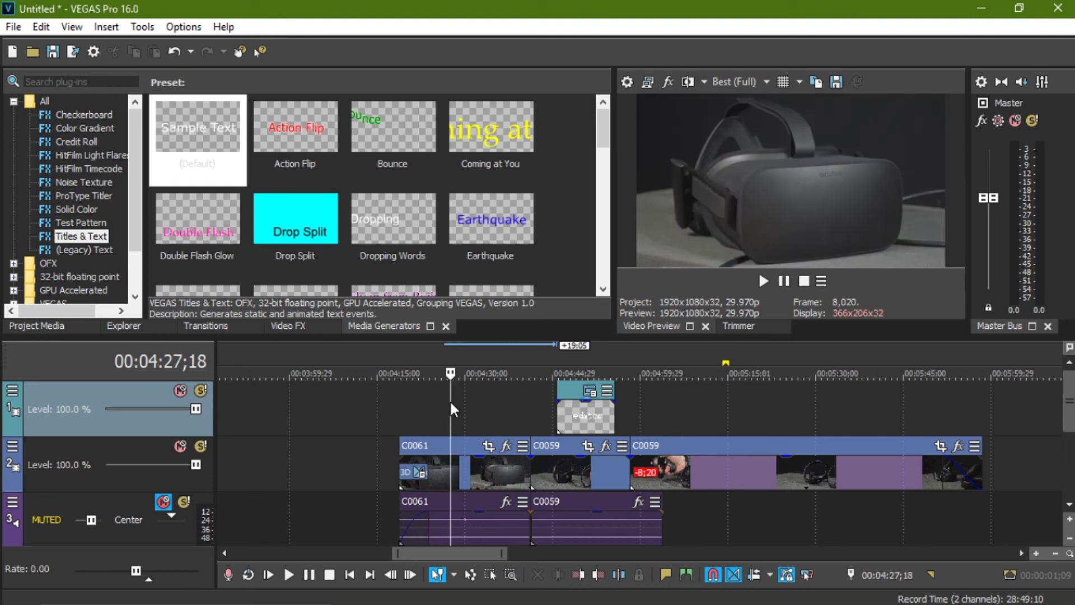